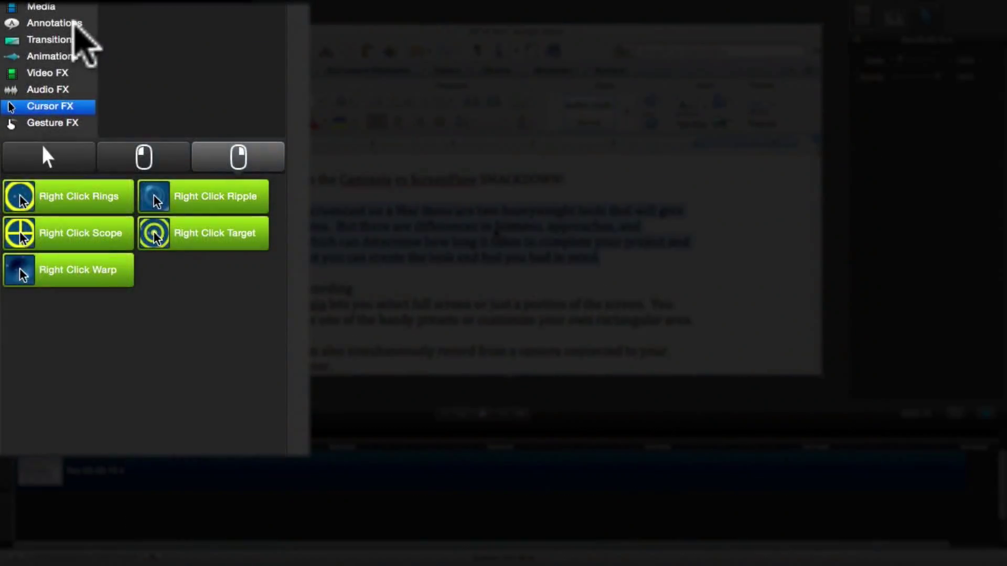
Preview the plain text, starburst and arrow callout styles in Annotations
left_click(74, 23)
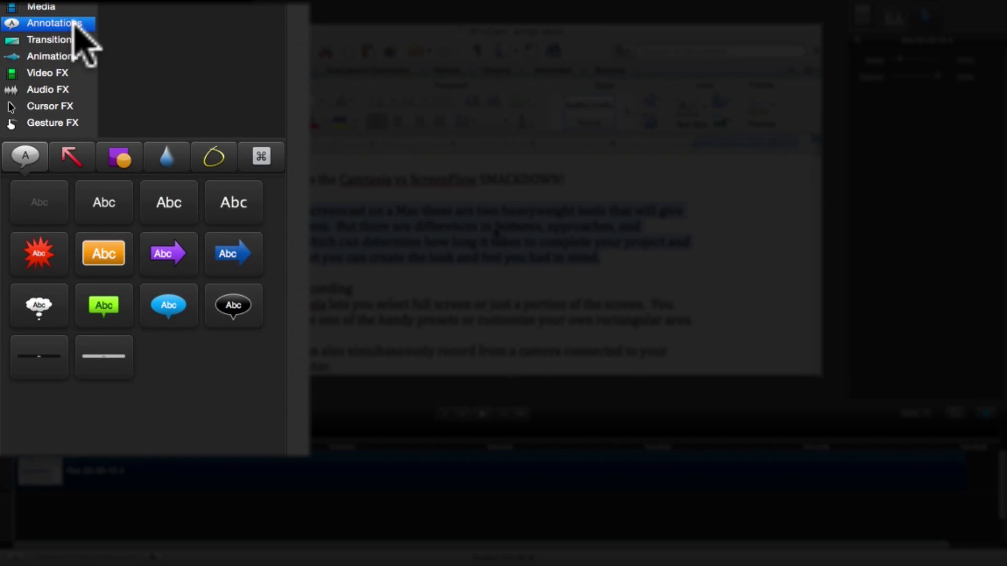
left_click(45, 195)
left_click_drag(46, 194, 93, 195)
left_click(92, 199)
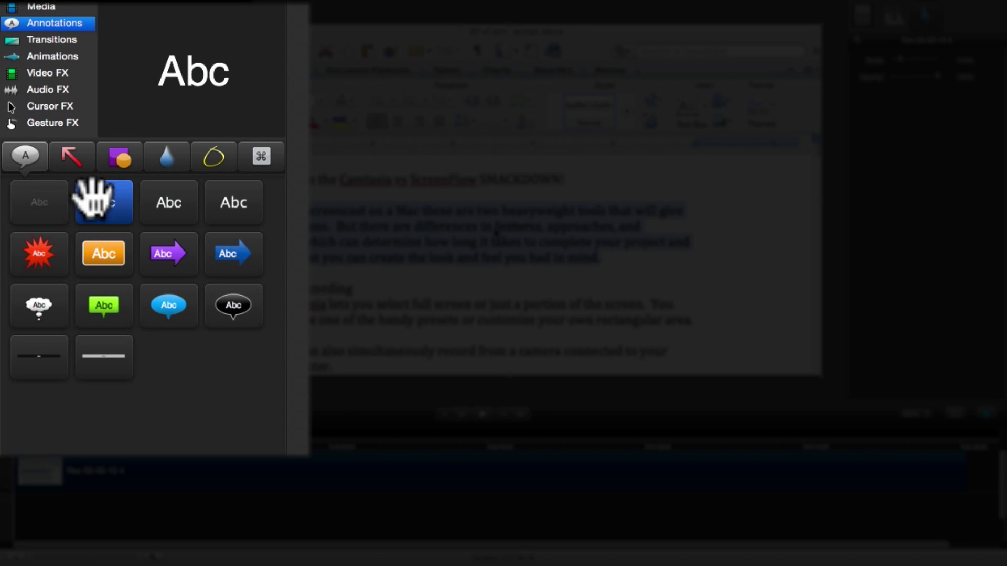
left_click(163, 200)
left_click(254, 204)
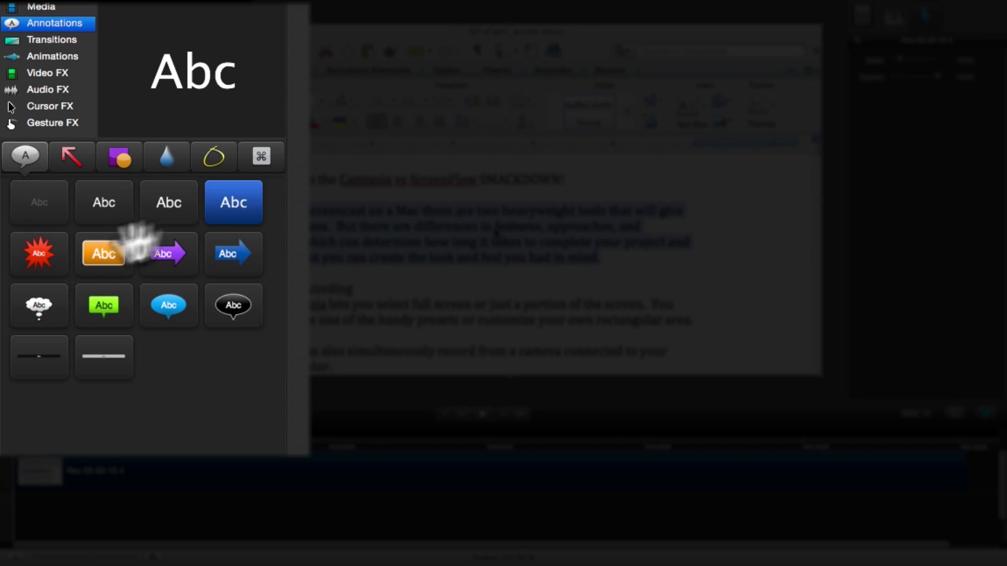
left_click(45, 253)
left_click(101, 252)
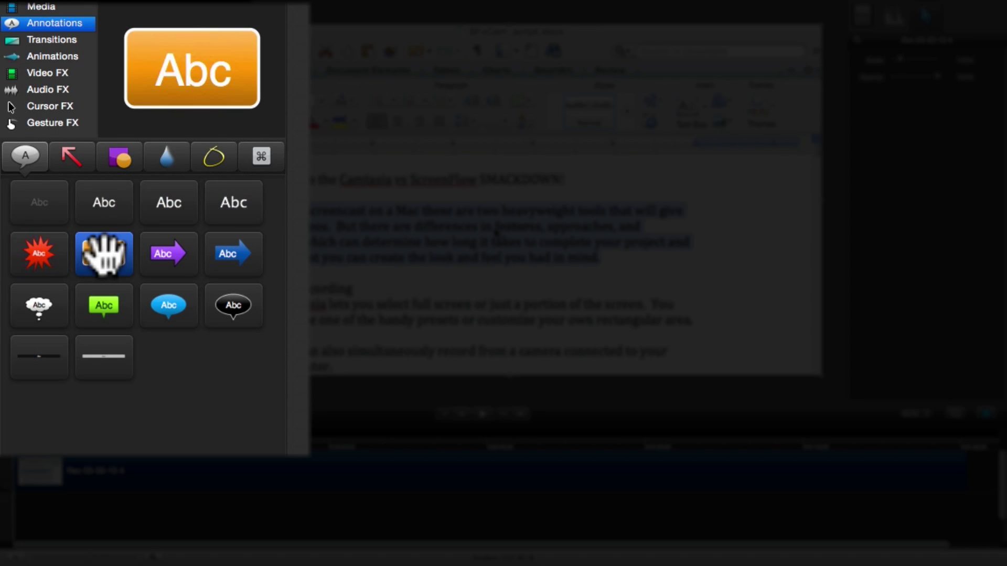
left_click(158, 256)
left_click(234, 255)
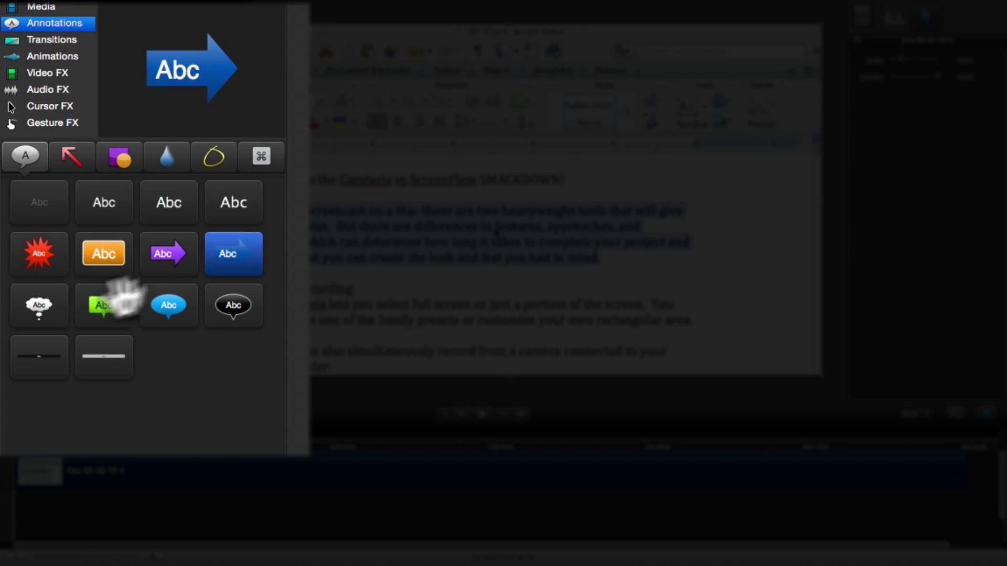
Preview the cloud, oval and line callouts, then place the red starburst over the recording
left_click(55, 301)
left_click(130, 308)
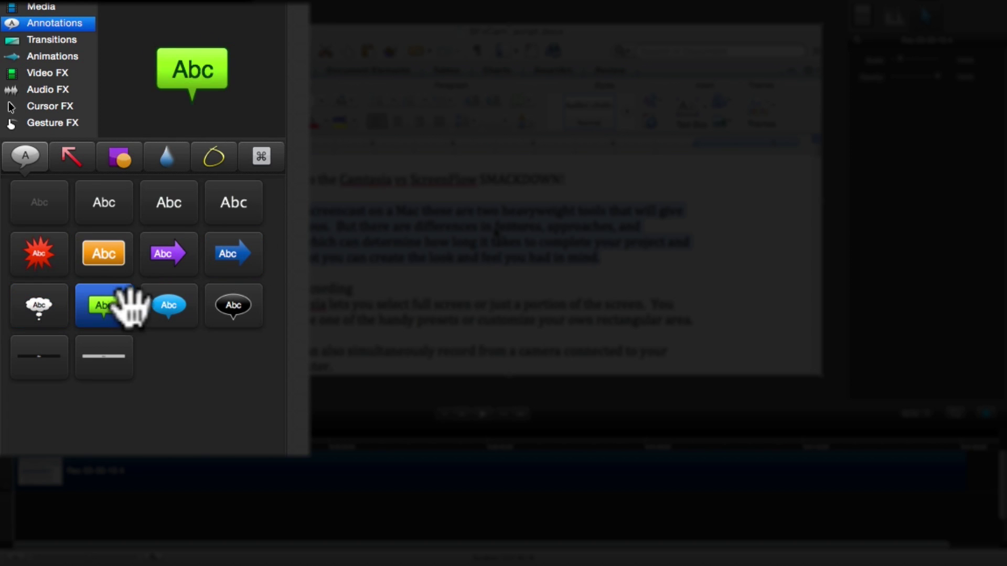
left_click(170, 307)
left_click(223, 308)
left_click(60, 353)
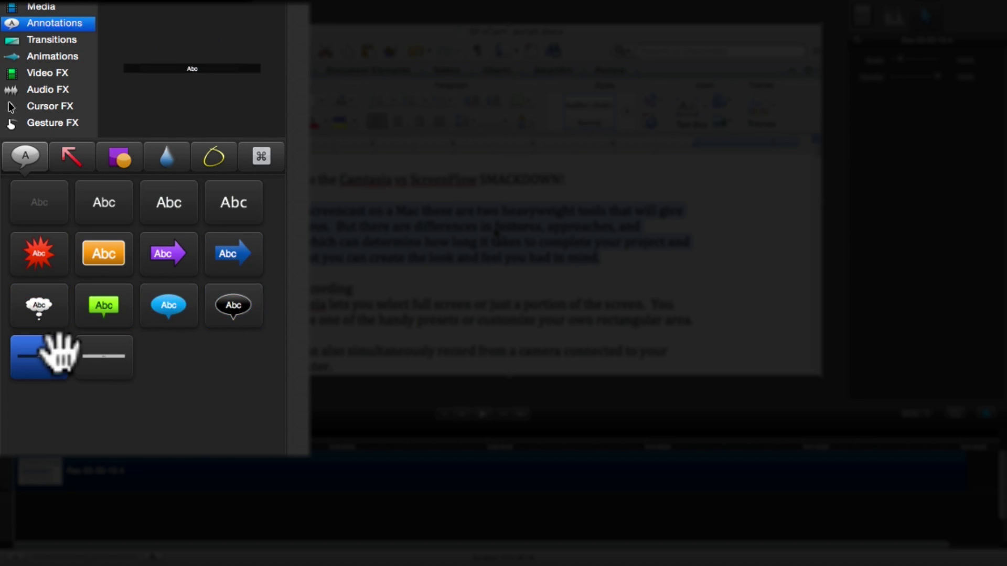
left_click(103, 358)
mouse_move(61, 257)
left_mouse_down()
mouse_move(140, 45)
mouse_move(614, 223)
mouse_move(624, 170)
mouse_move(620, 178)
left_mouse_up()
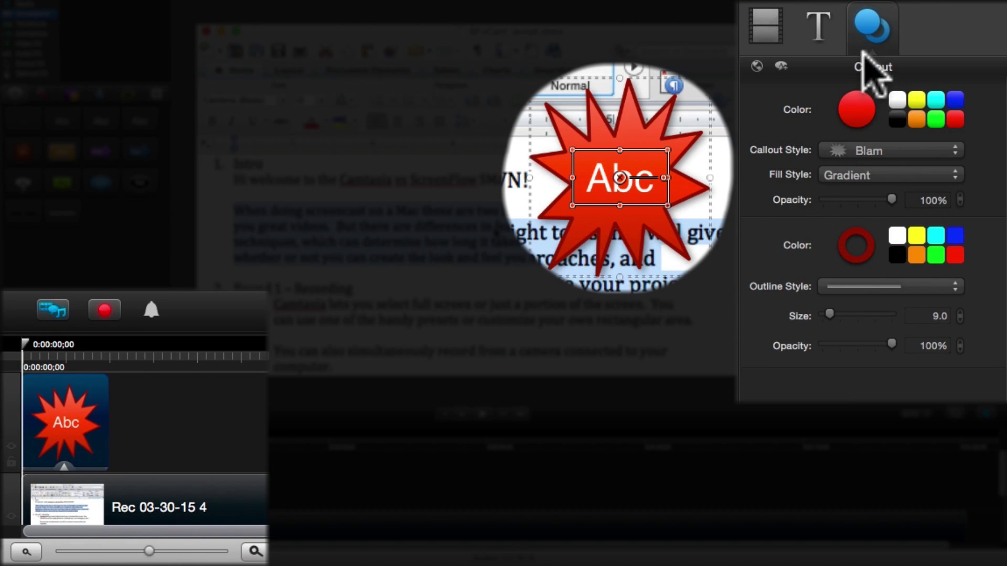
Give the starburst callout a yellow outline
left_click(954, 237)
left_click(935, 236)
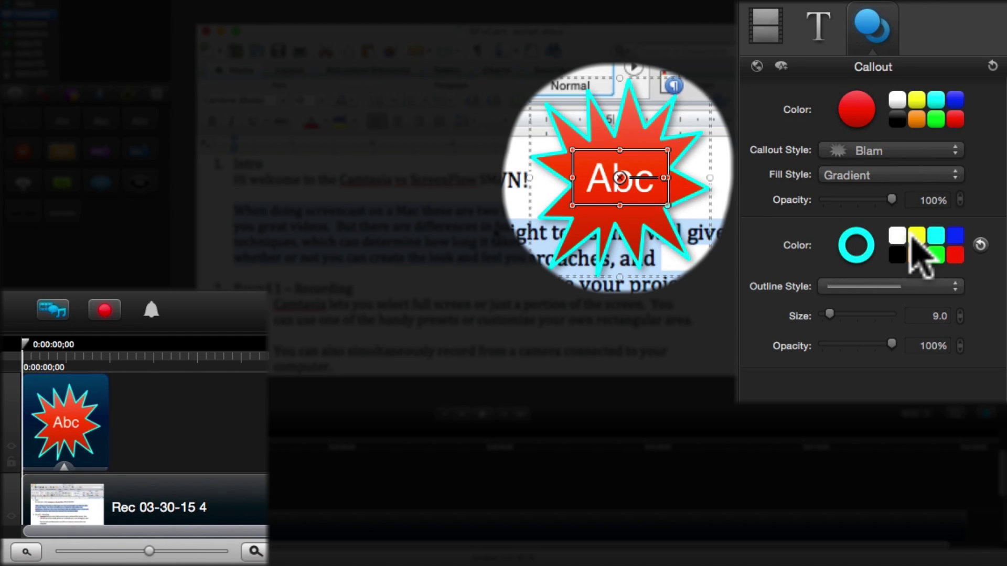
left_click(913, 236)
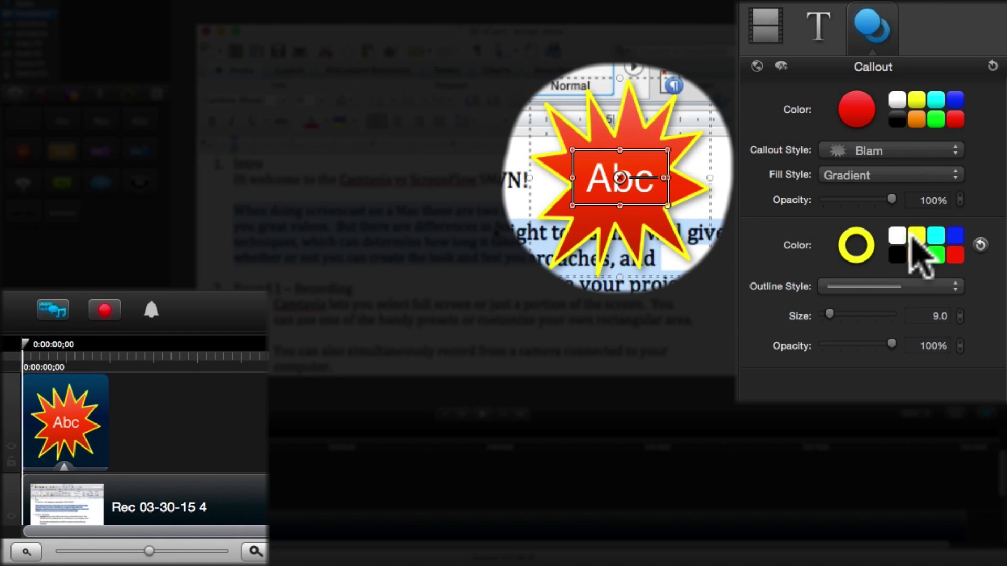
Set the callout's text font to Comic Sans MS
left_click(816, 25)
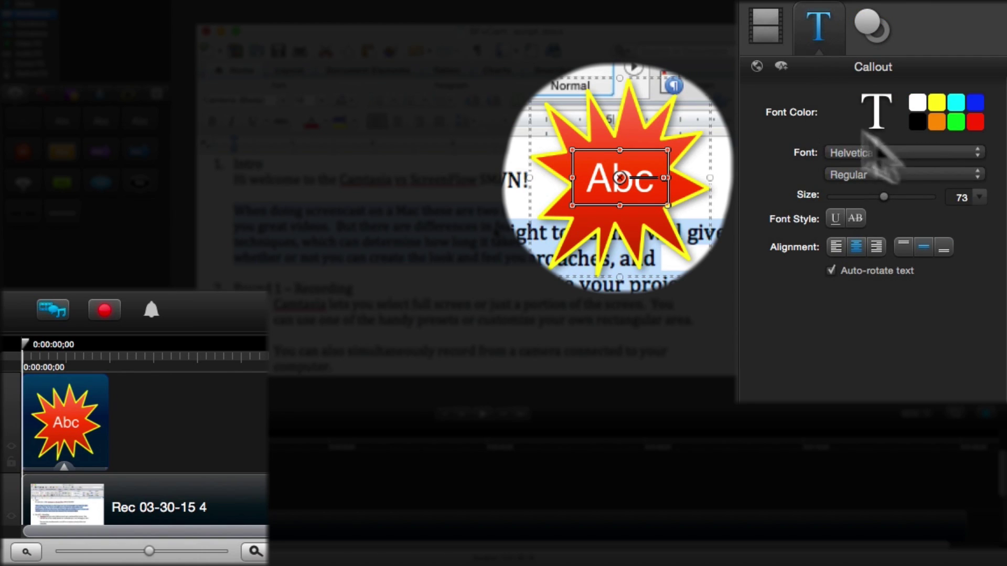
left_click(899, 152)
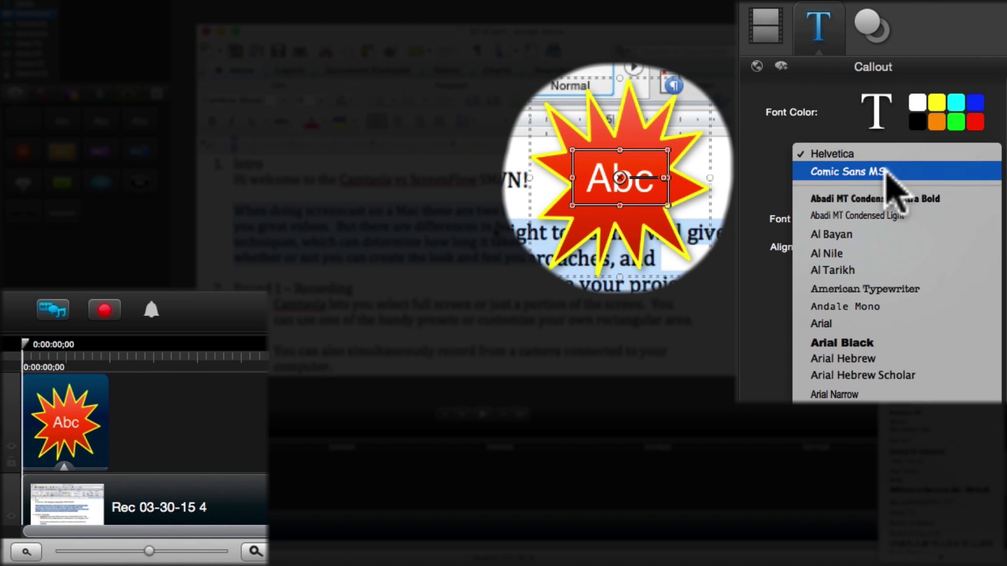
left_click(889, 171)
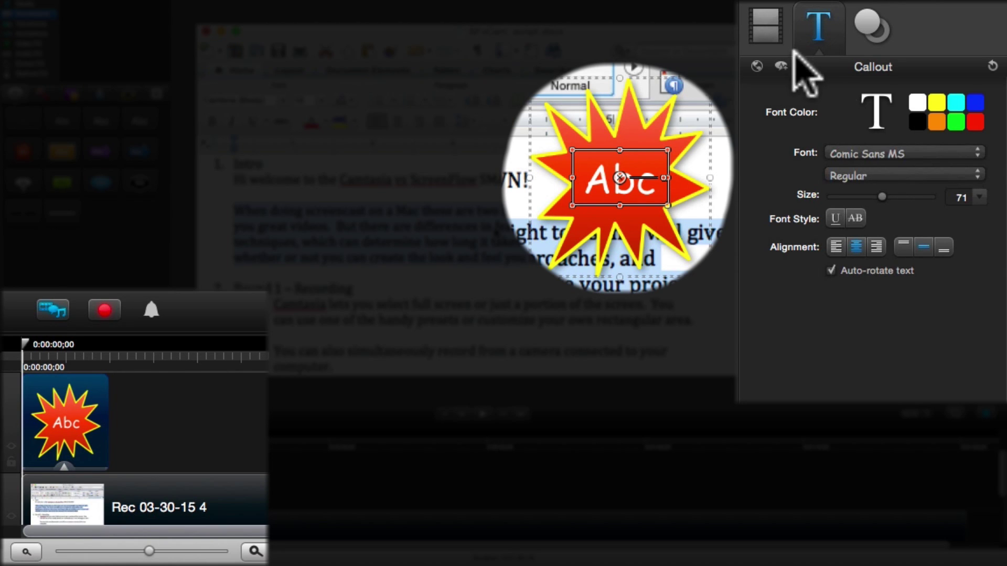
Add a drop shadow with offset +73 and change the callout text to 'POW!'
left_click(766, 29)
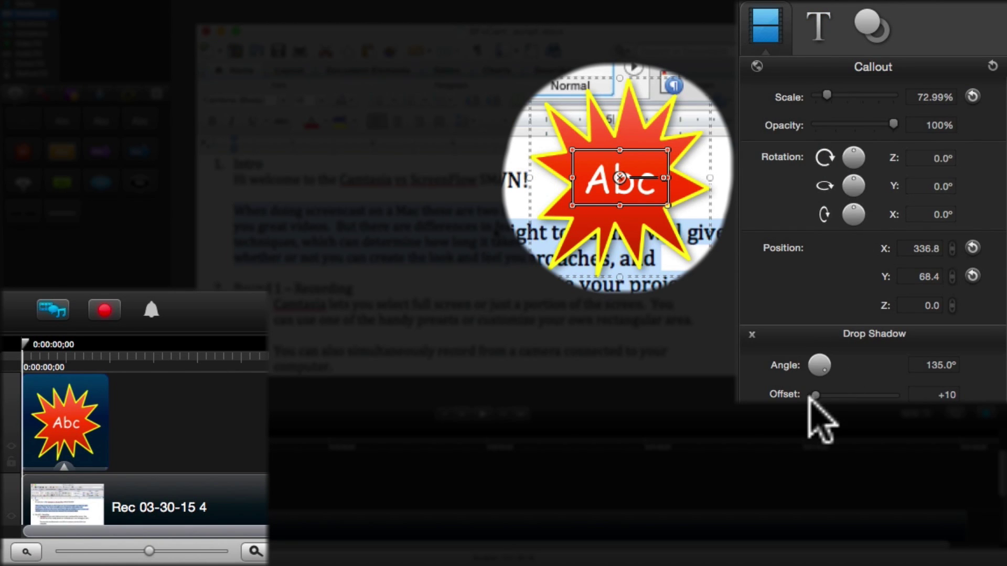
left_click_drag(813, 396, 831, 393)
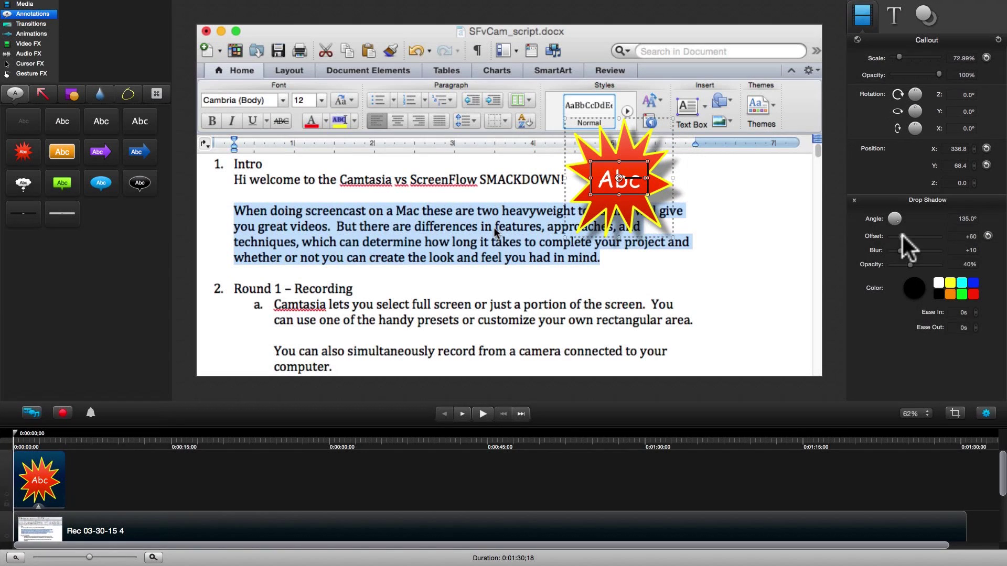
left_click_drag(901, 235, 903, 234)
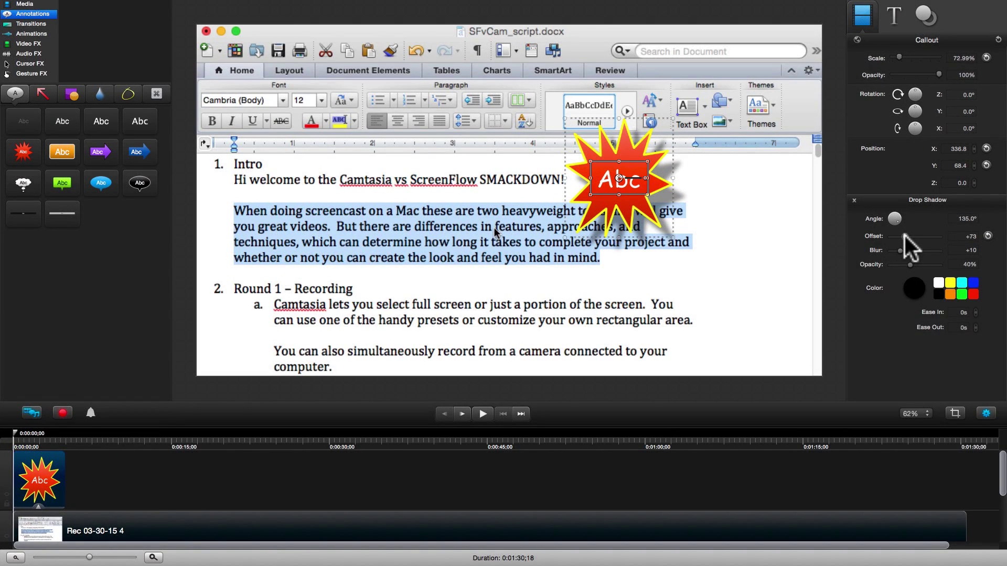
double_click(630, 190)
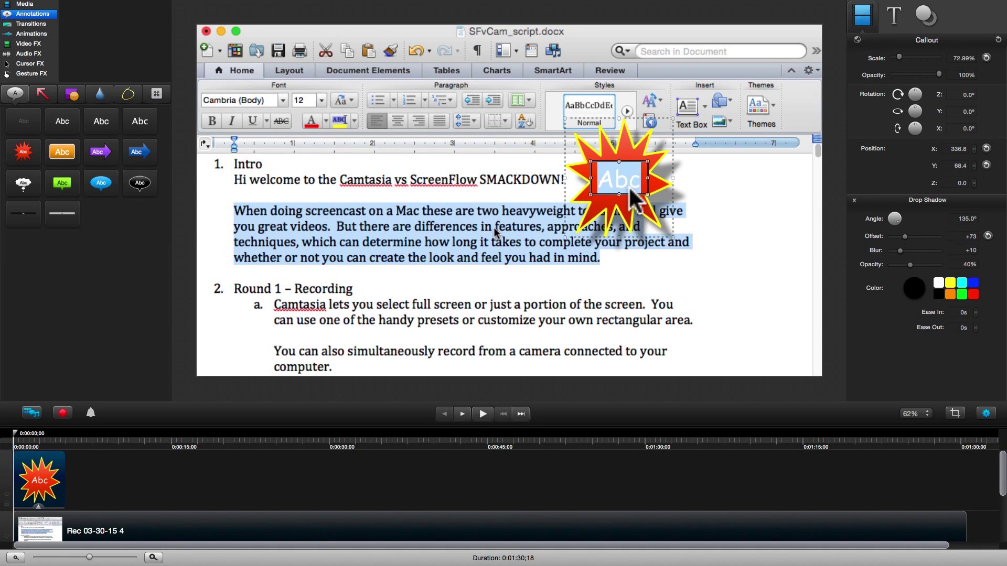
type("POW!")
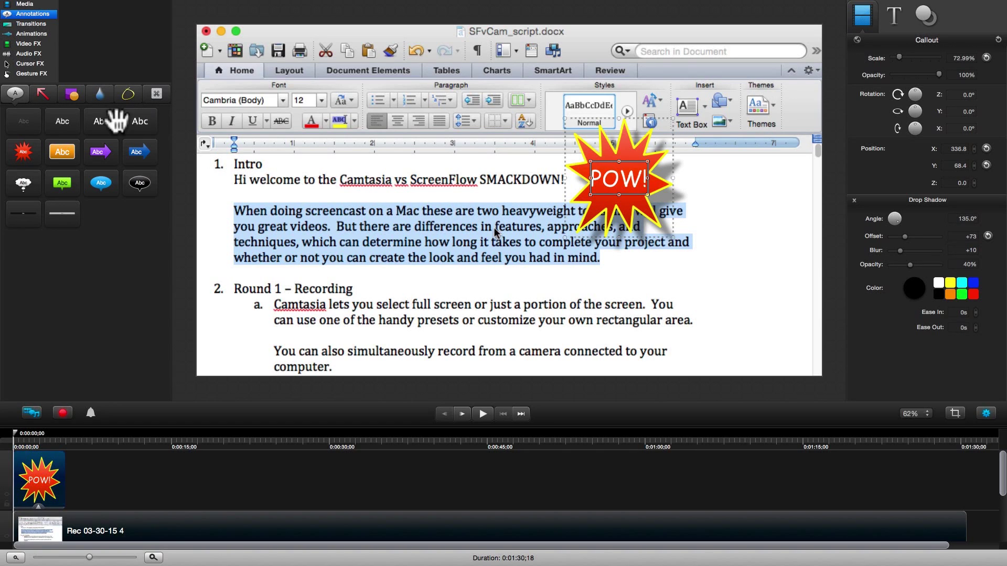
Apply a Zoom In animation to the callout clip, starting from a scale near 0%
left_click(36, 33)
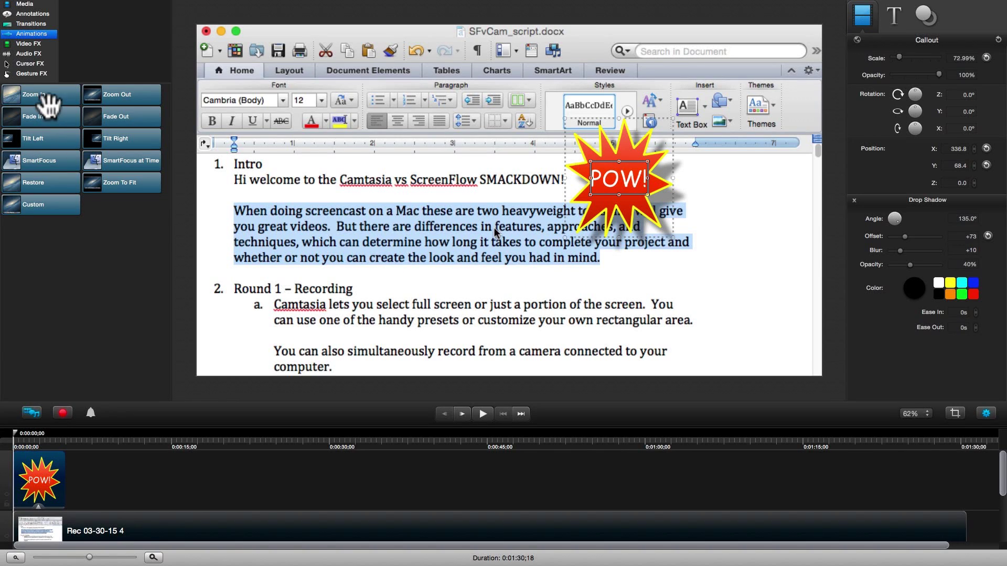
left_click_drag(46, 95, 27, 482)
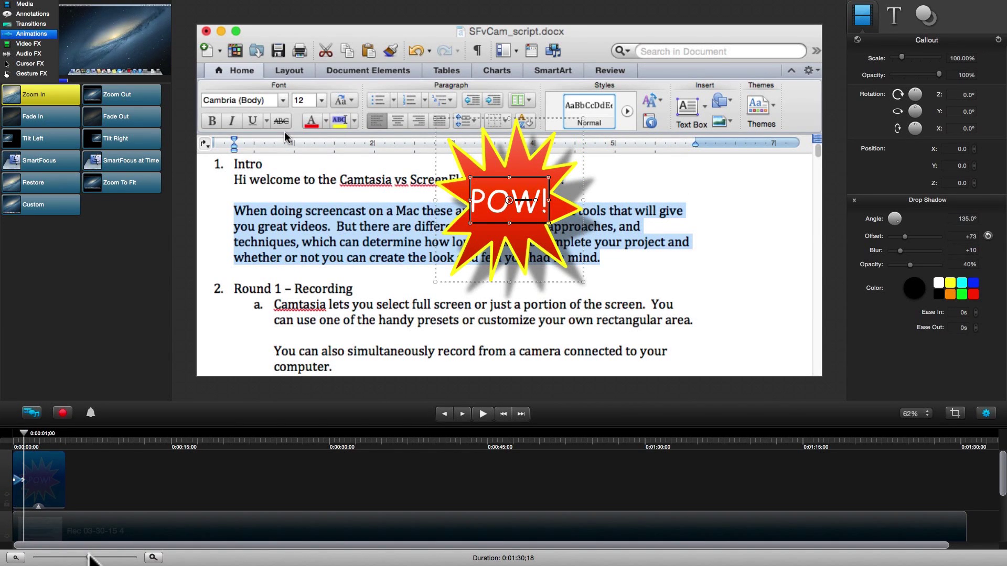
left_click_drag(89, 557, 115, 559)
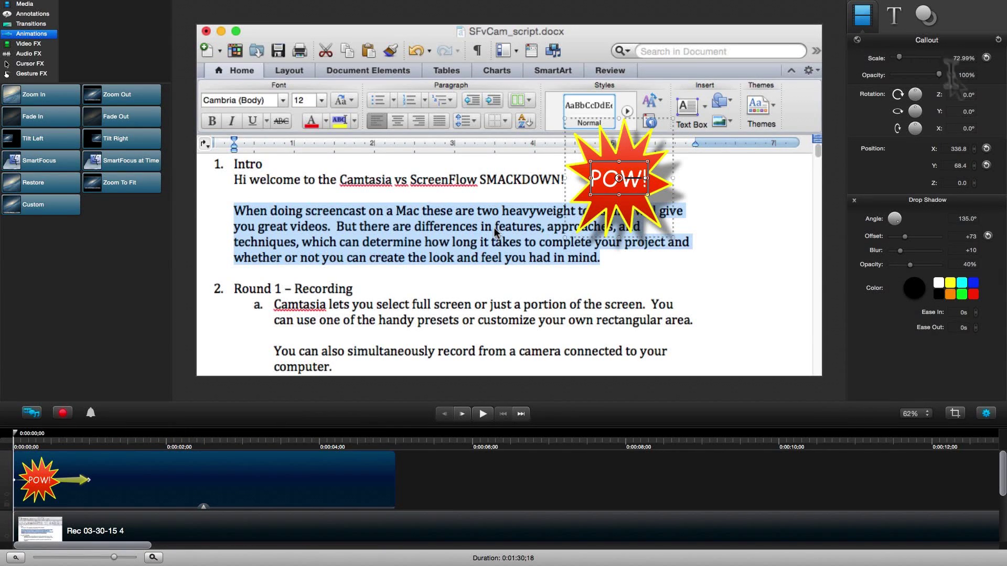
left_click_drag(897, 56, 882, 57)
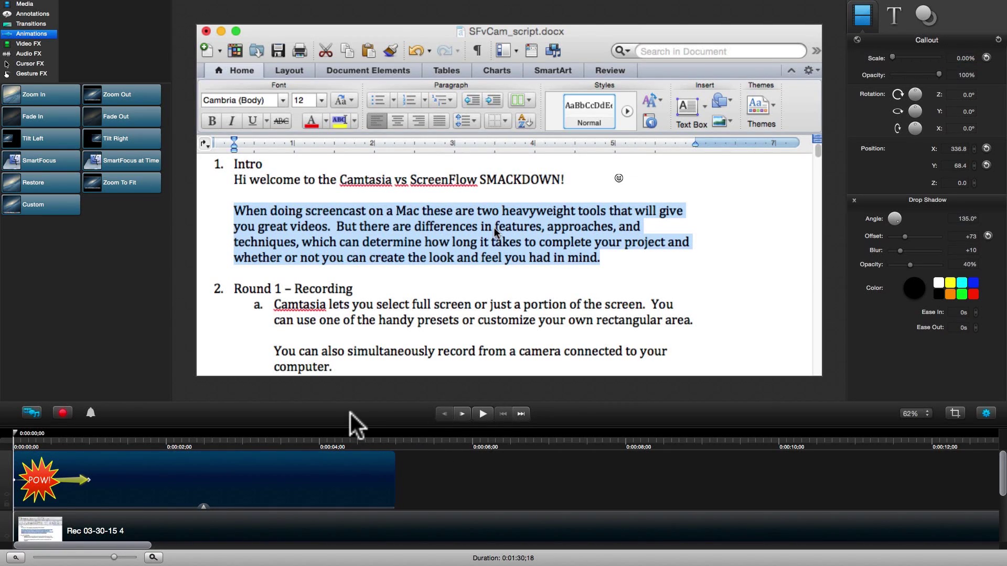
left_click(395, 399)
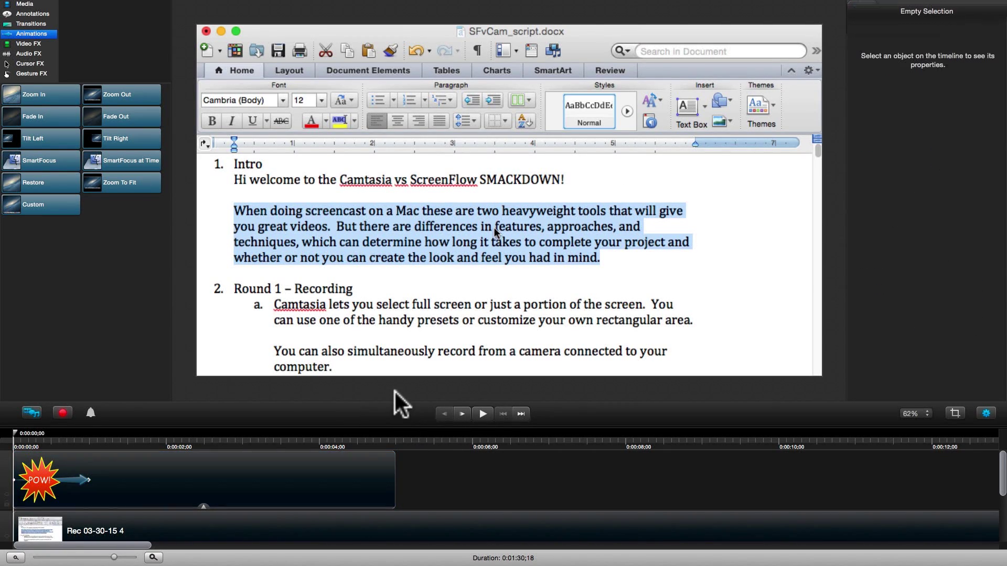
Add a Fade Out animation to the POW! clip and preview it from the start
left_click(481, 413)
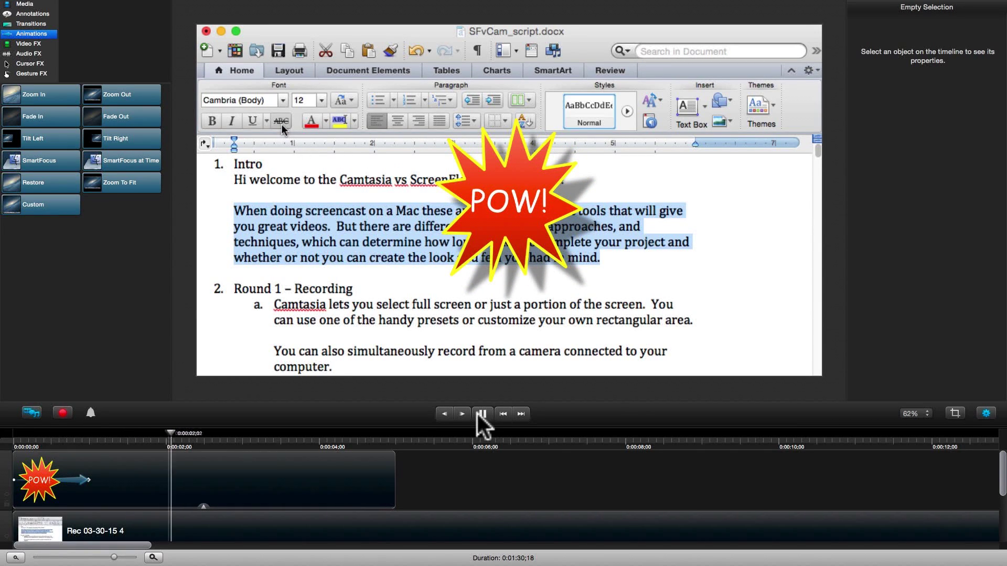
left_click(480, 413)
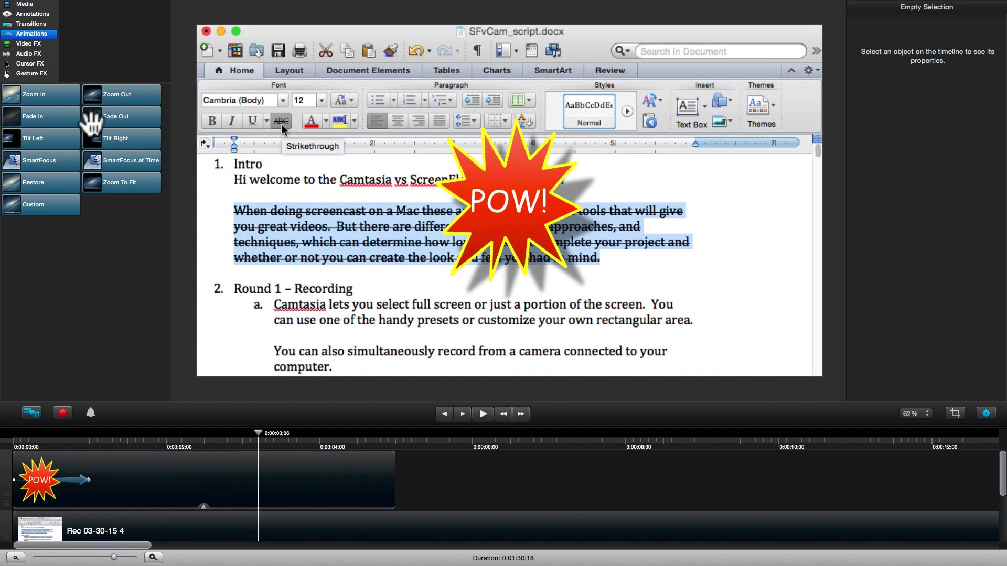
left_click_drag(99, 117, 110, 488)
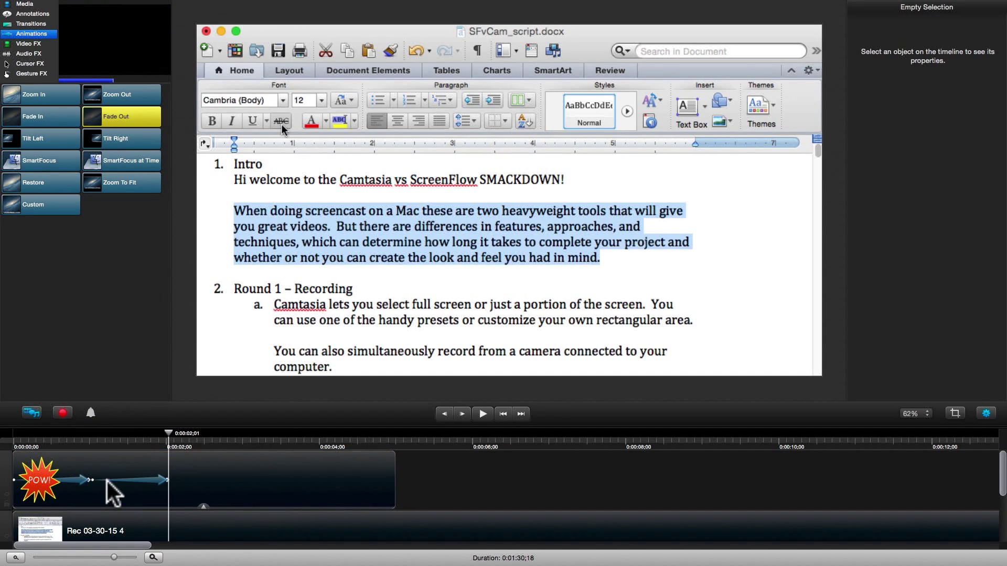
left_click(502, 414)
left_click(482, 413)
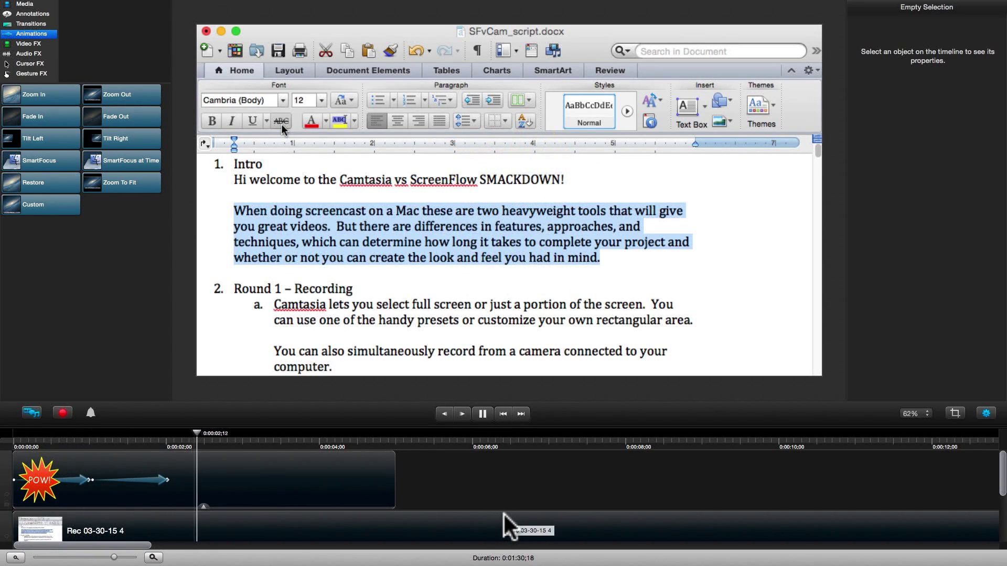
left_click(42, 15)
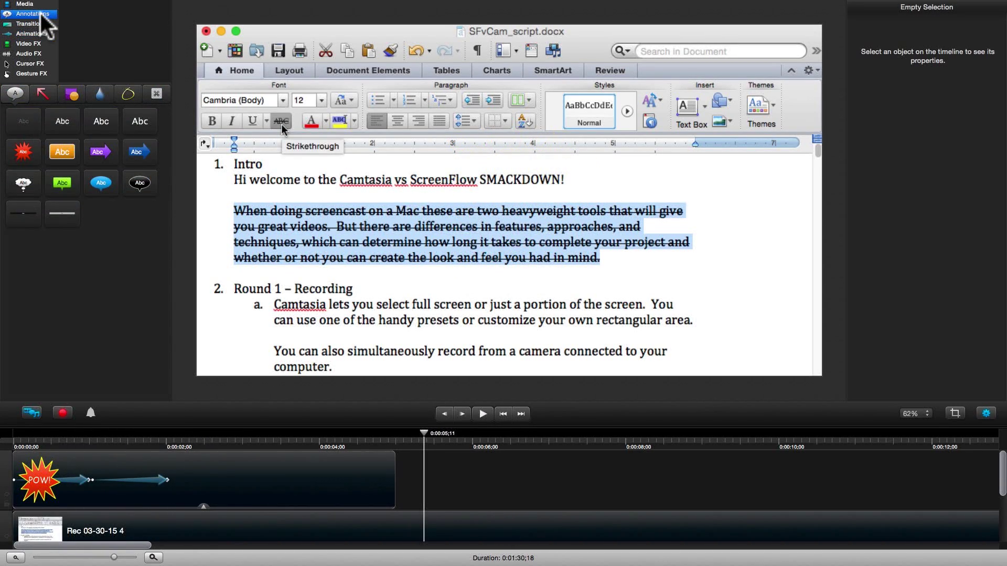
Place a red arrow pointing at 'Camtasia' in the script's title line
left_click(41, 92)
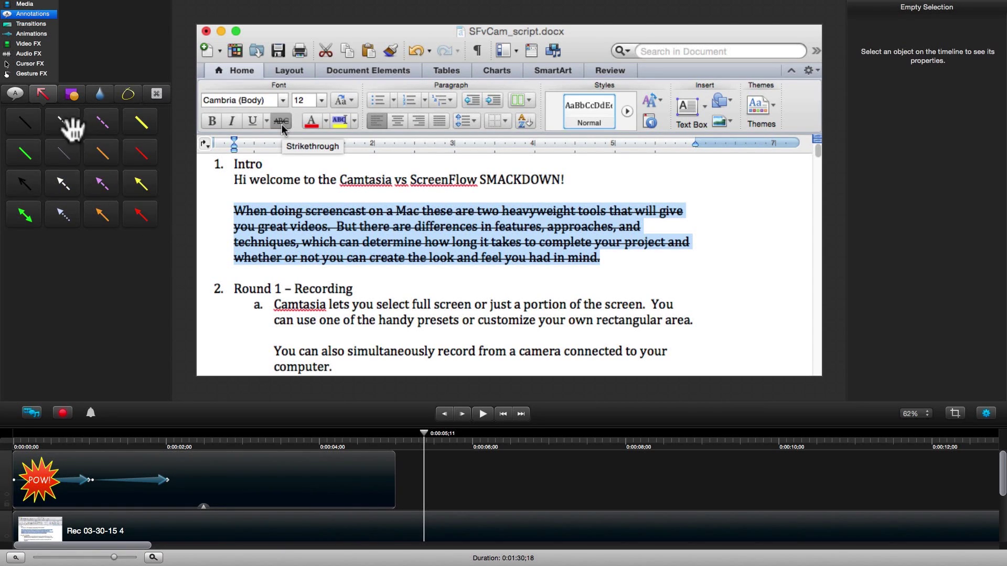
left_click(24, 123)
left_click(63, 122)
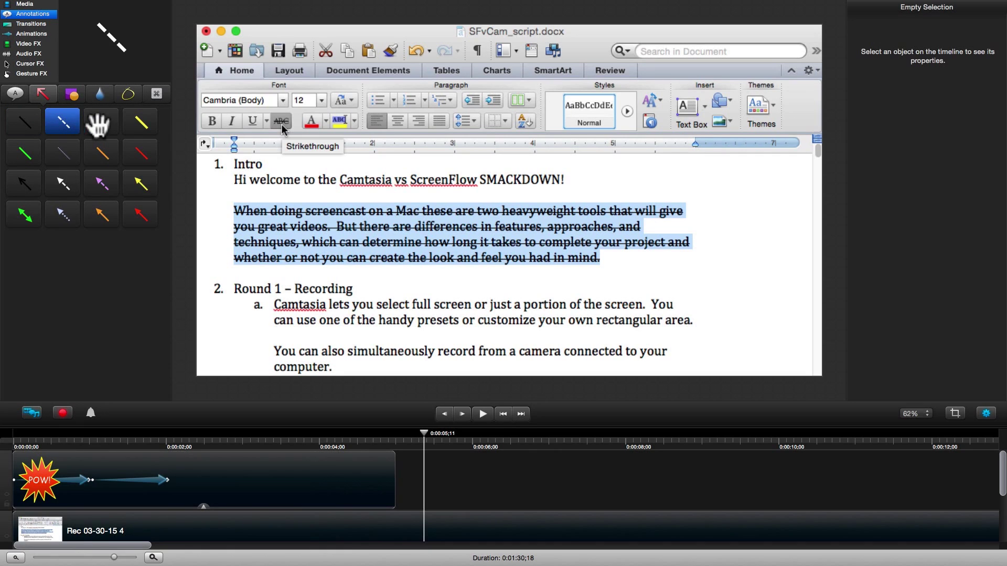
left_click(141, 122)
left_click(141, 184)
left_click(102, 214)
left_click(140, 214)
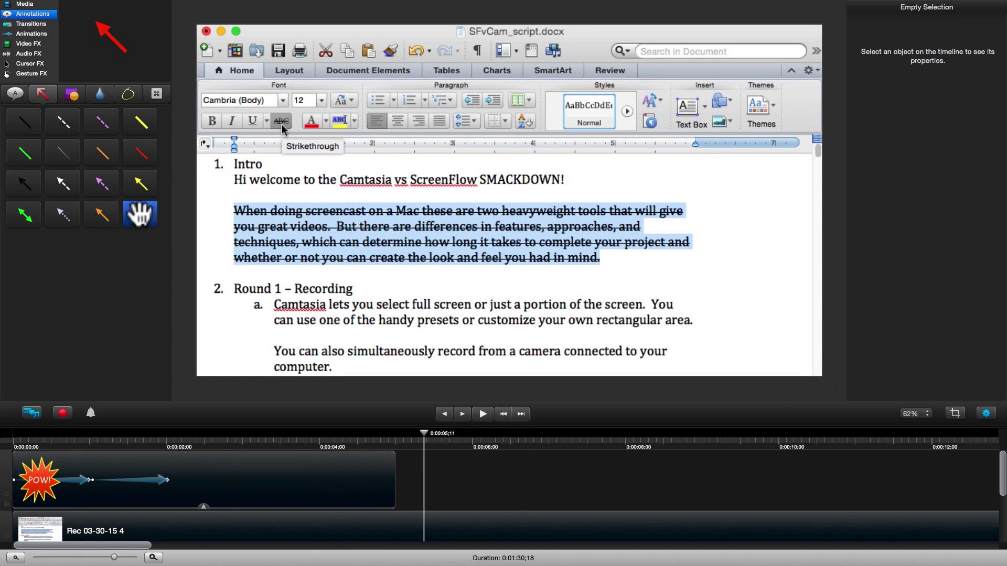
mouse_move(140, 214)
left_mouse_down()
mouse_move(326, 244)
mouse_move(381, 190)
left_mouse_up()
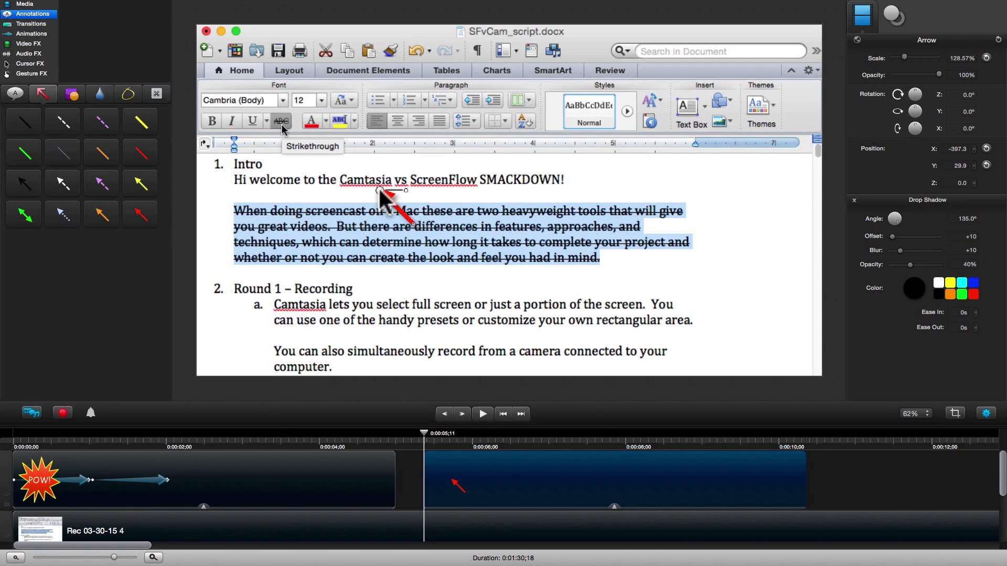
left_click(36, 34)
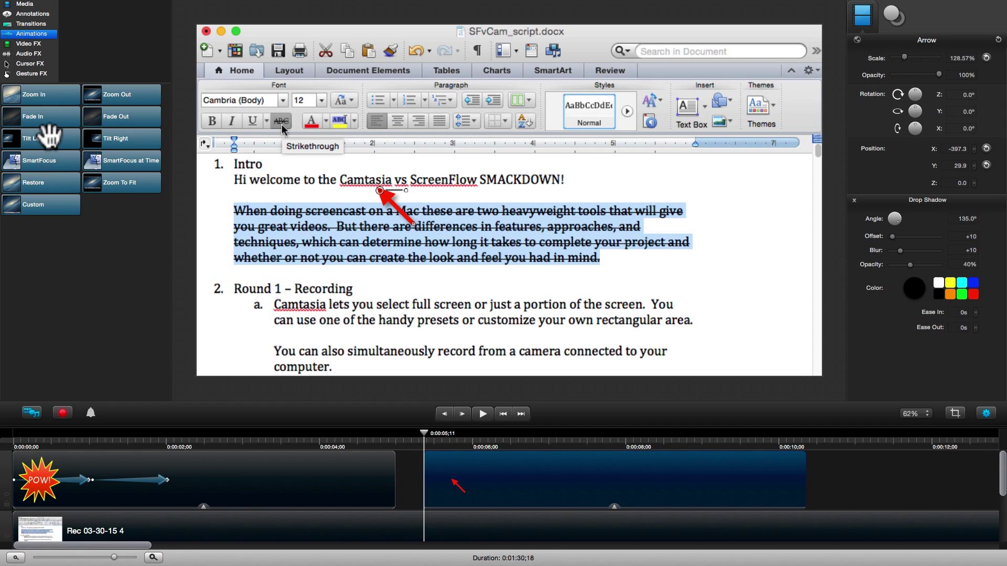
Give the red arrow a Custom animation sliding to 'camera' and fading to 0% opacity
left_click_drag(39, 201, 488, 482)
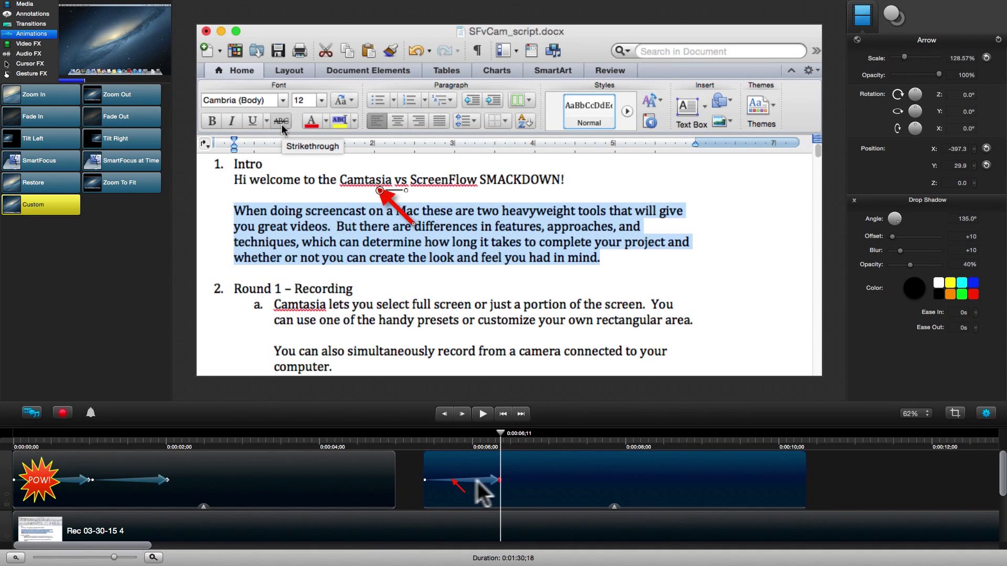
left_click(426, 479)
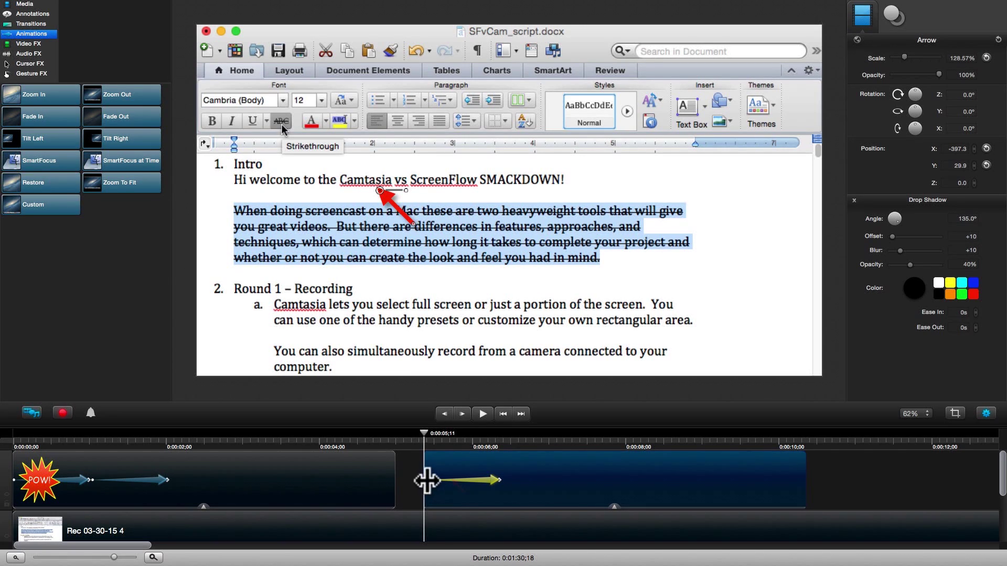
mouse_move(390, 202)
left_mouse_down()
mouse_move(543, 342)
mouse_move(577, 358)
mouse_move(541, 347)
left_mouse_up()
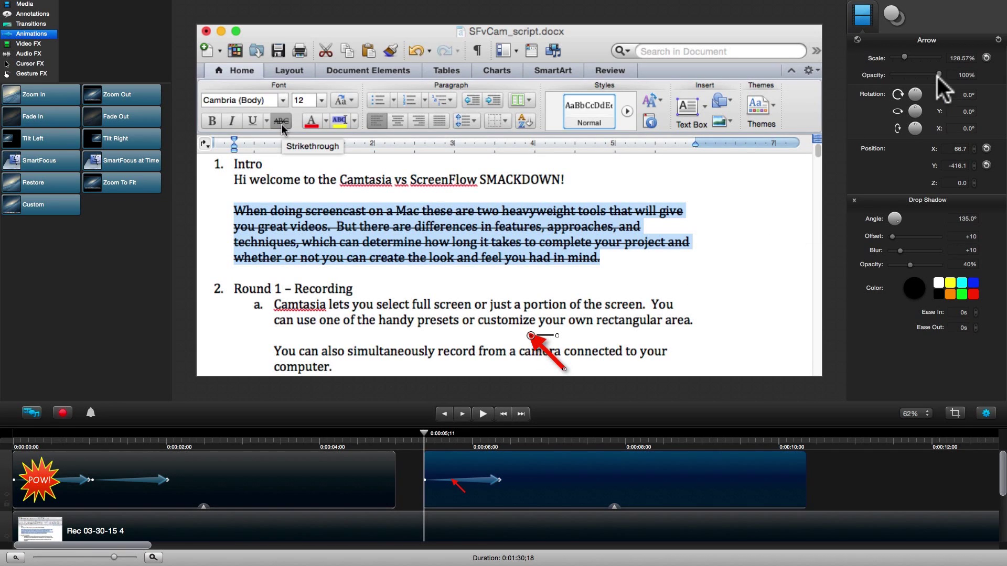
left_click_drag(938, 75, 858, 79)
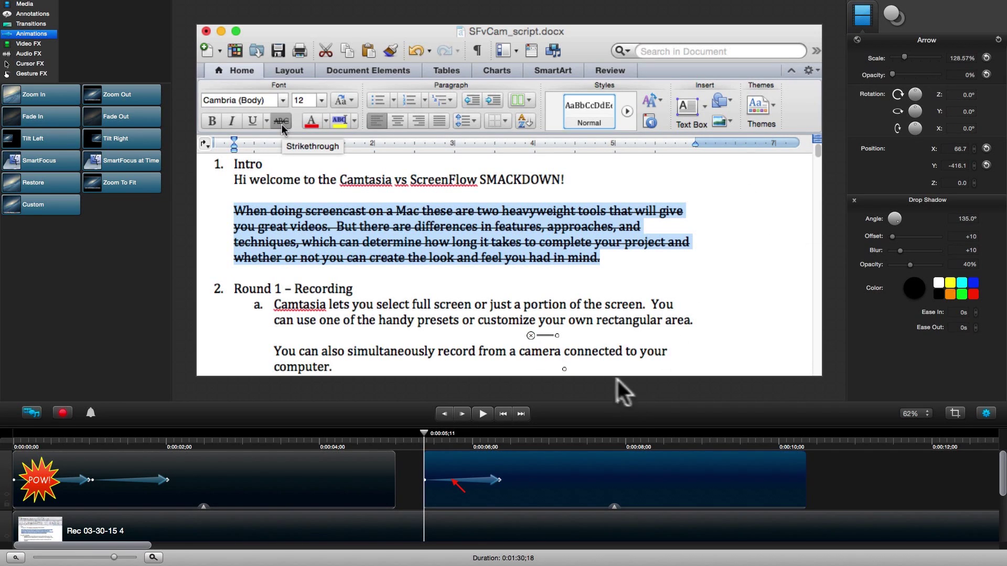
left_click(597, 393)
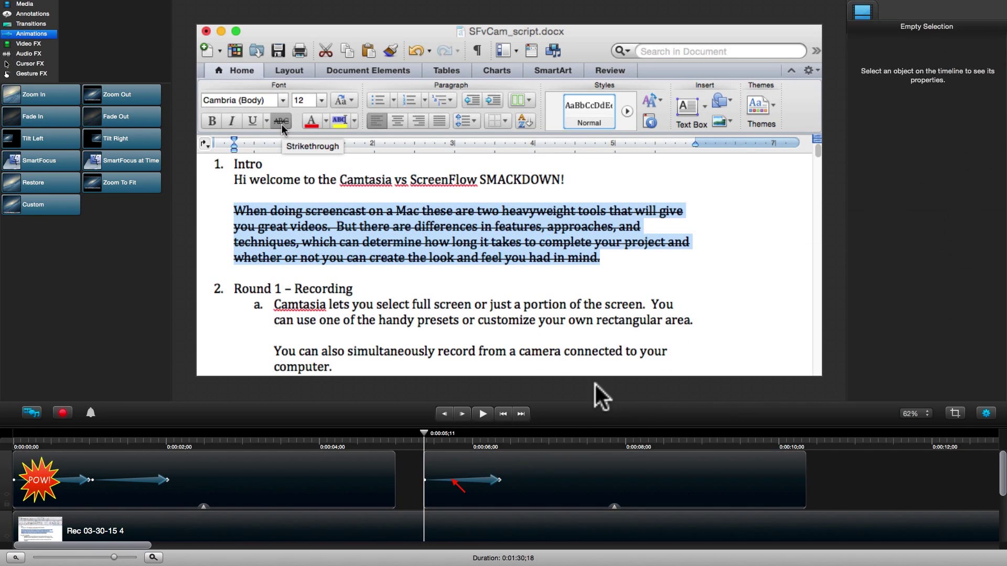
left_click(483, 414)
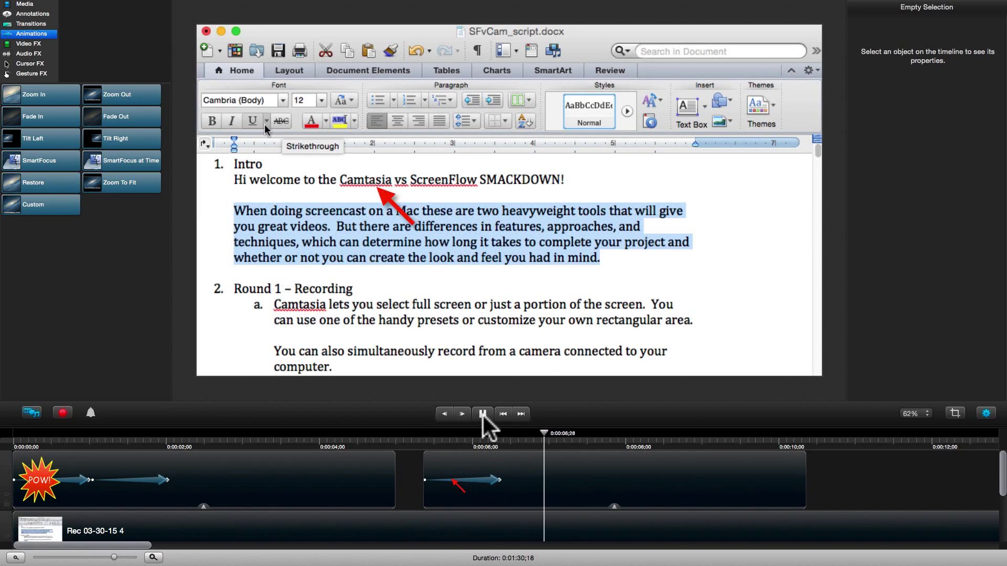
Add a yellow star shape later in the video and bring up the Sketch Motion styles
left_click(483, 414)
left_click(819, 446)
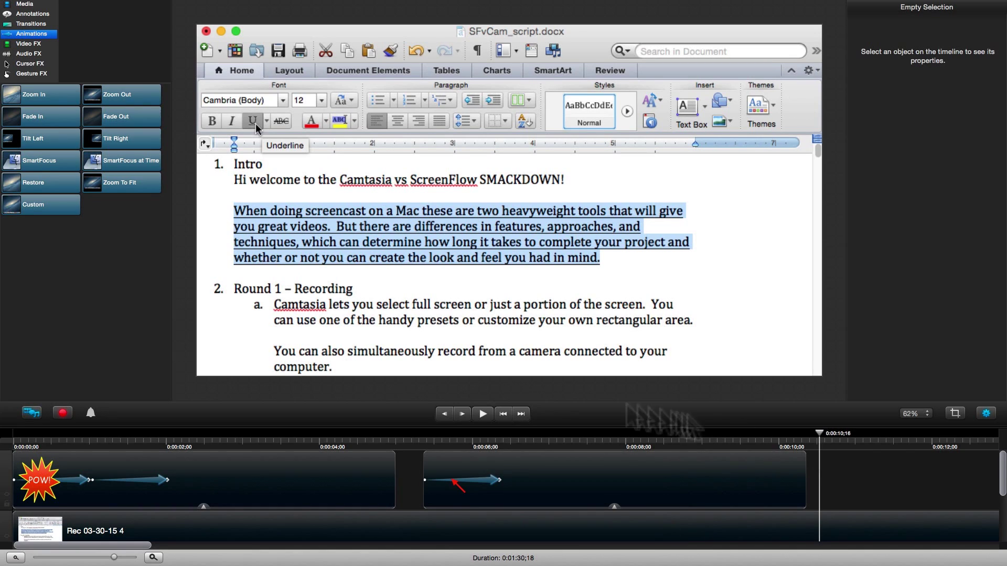
left_click(41, 15)
left_click(79, 90)
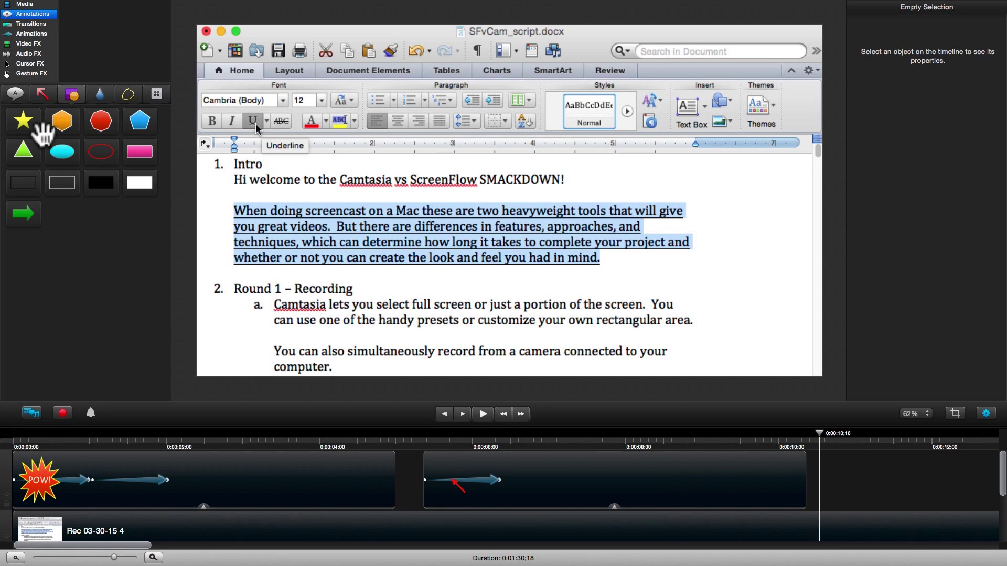
mouse_move(24, 119)
left_mouse_down()
mouse_move(571, 233)
mouse_move(715, 185)
mouse_move(726, 192)
left_mouse_up()
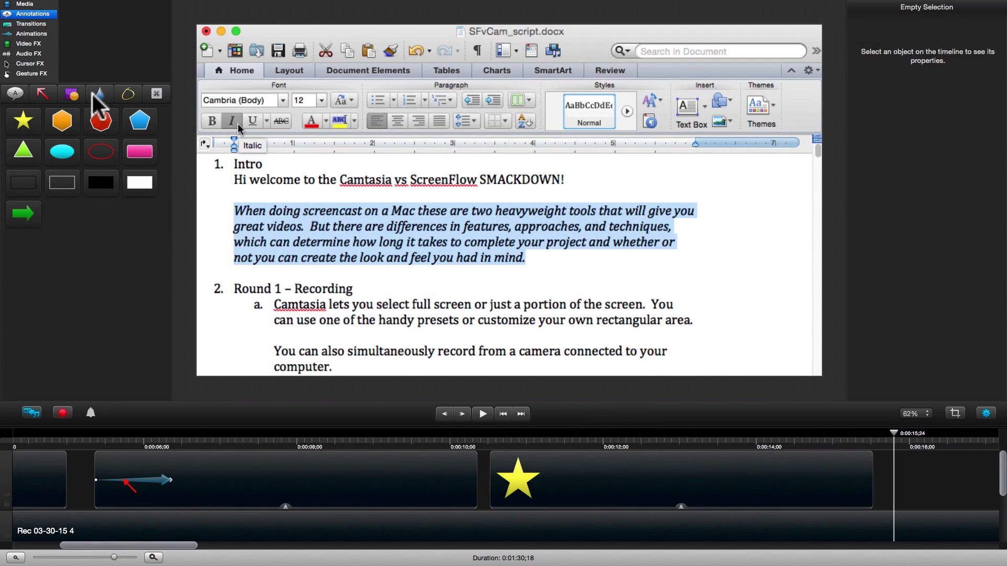
left_click(100, 94)
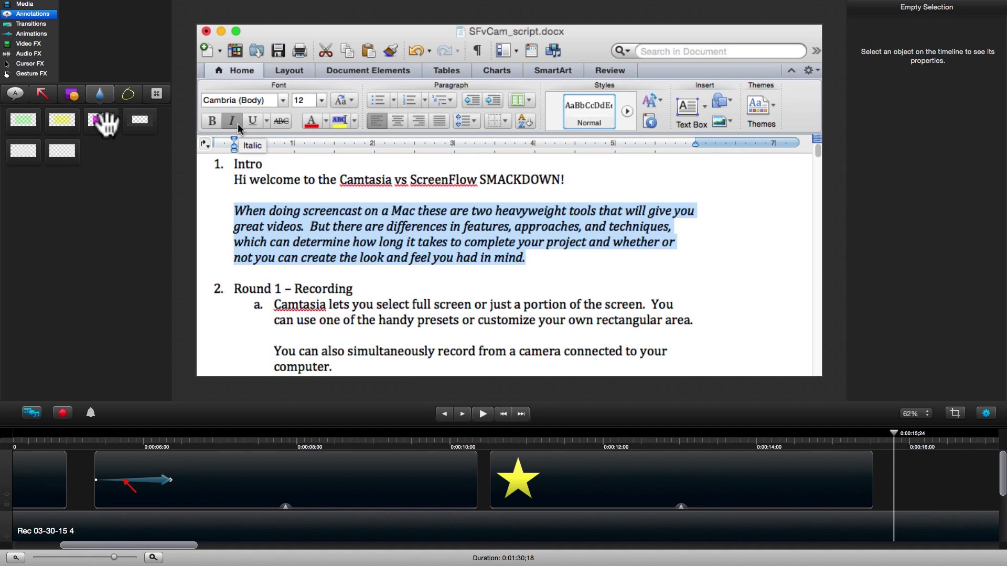
left_click(131, 95)
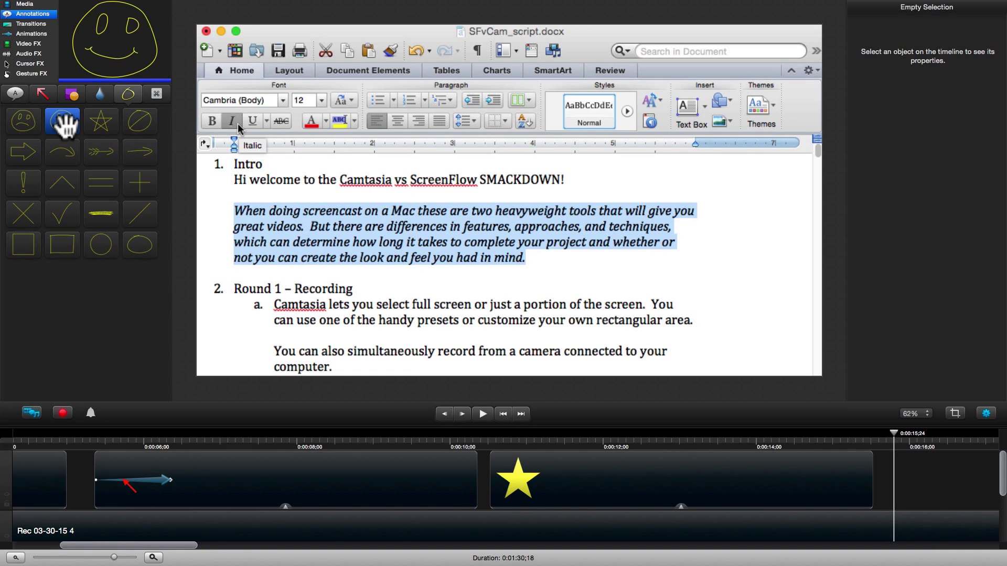
Place the sketched smiley over the title line, scaled to about 74%
left_click_drag(63, 123, 312, 217)
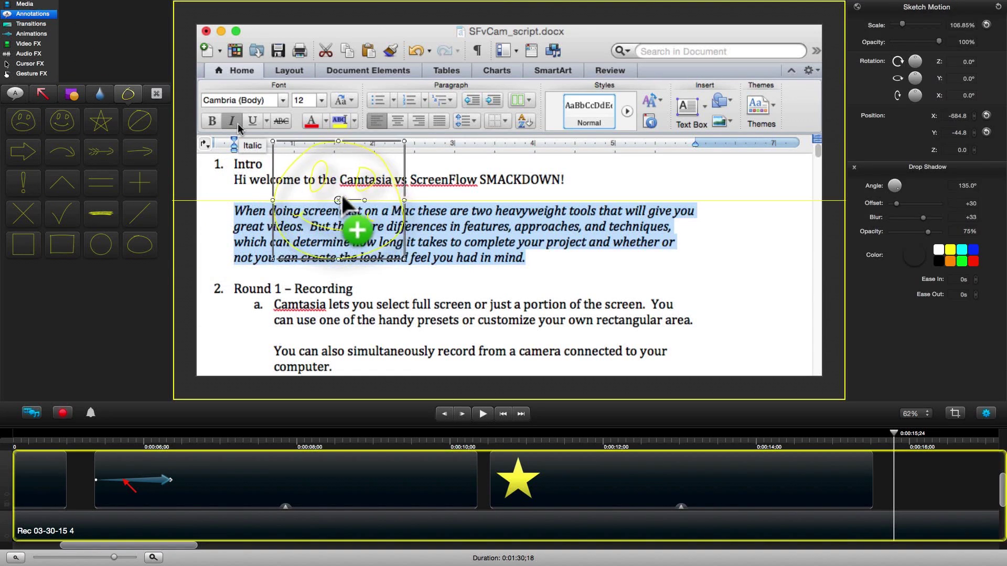
left_click_drag(343, 197, 369, 182)
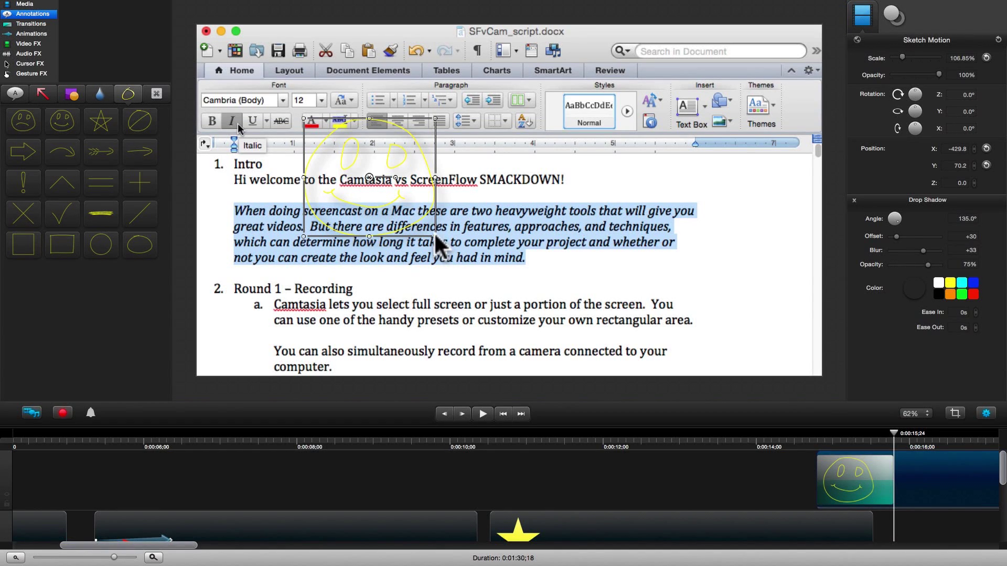
left_click_drag(434, 236, 359, 200)
left_click_drag(348, 157, 364, 173)
Set the smiley's sketch colour to blue with width 12.5, then play from 0:00:14;17
left_click(902, 16)
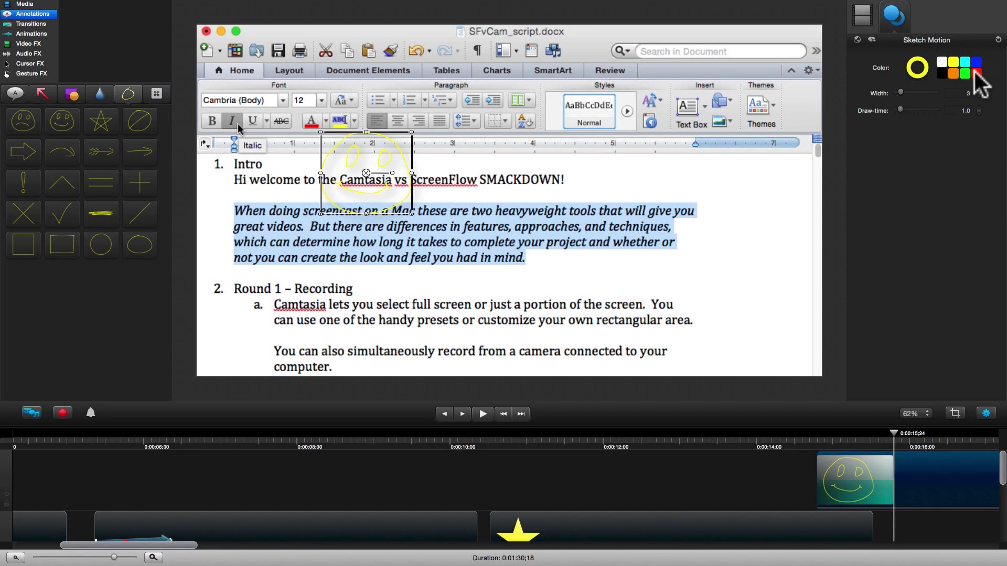
left_click(976, 62)
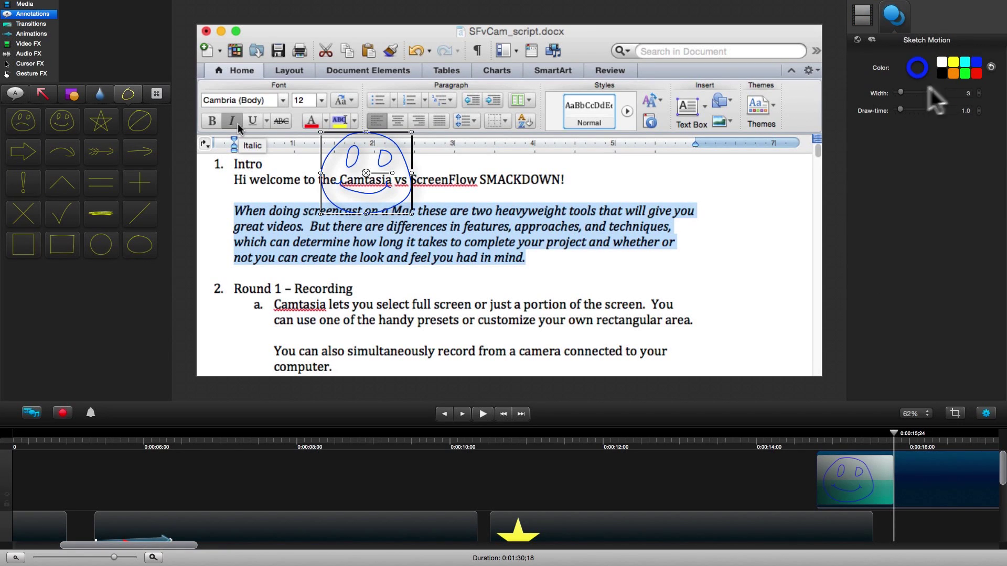
left_click_drag(900, 93, 917, 93)
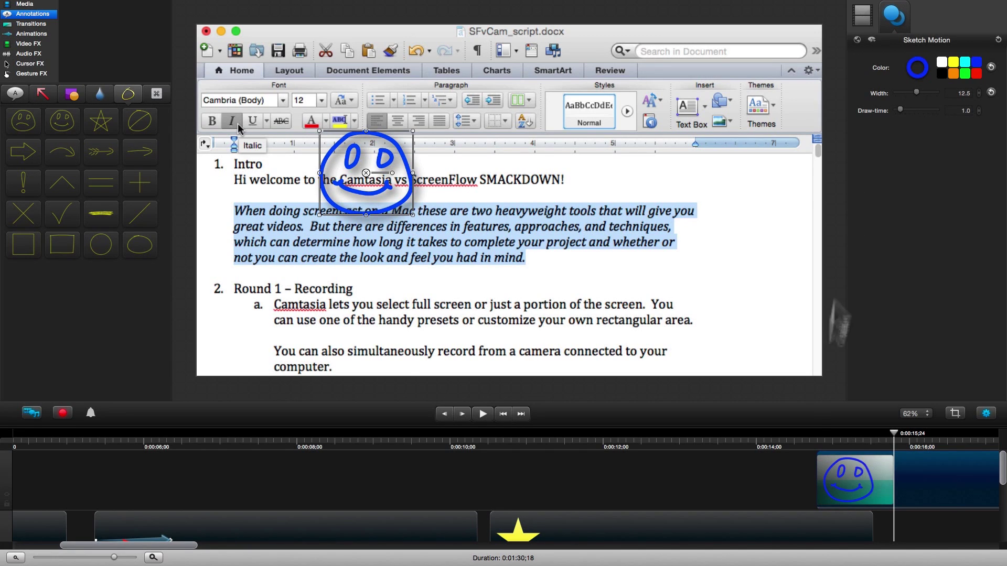
left_click(799, 438)
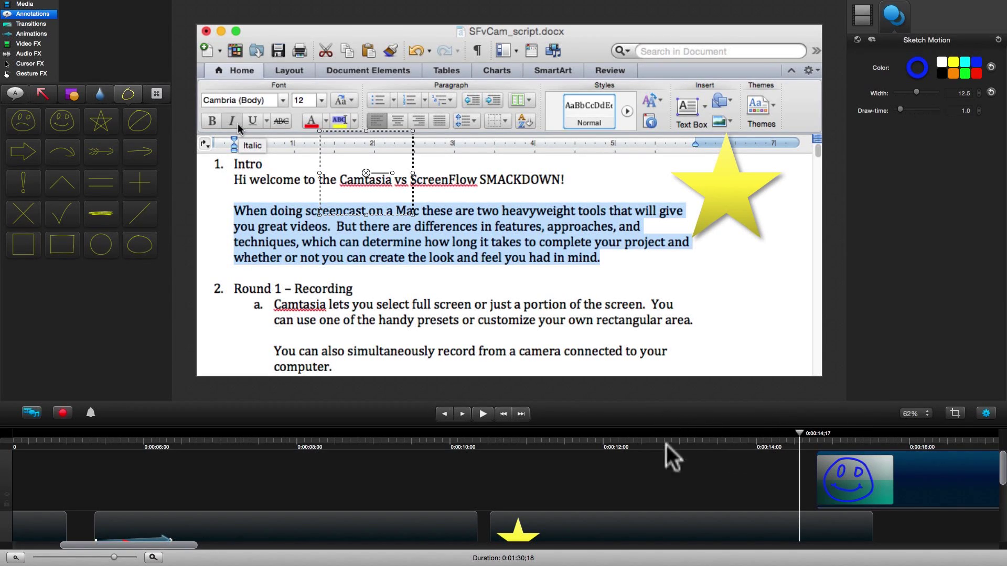
left_click(671, 468)
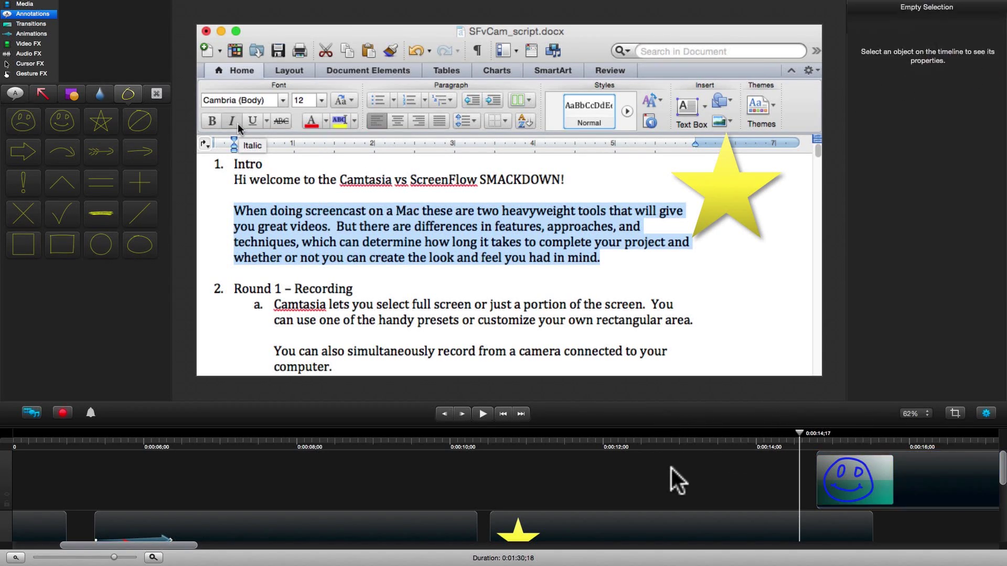
left_click(483, 413)
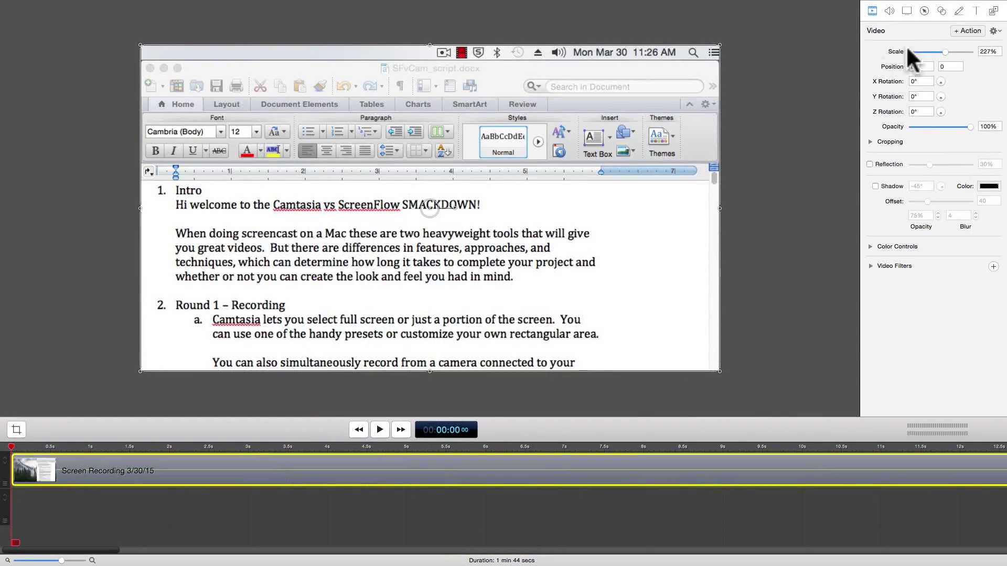
Add an Annotations clip above the screen recording from the Annotations inspector
left_click(959, 11)
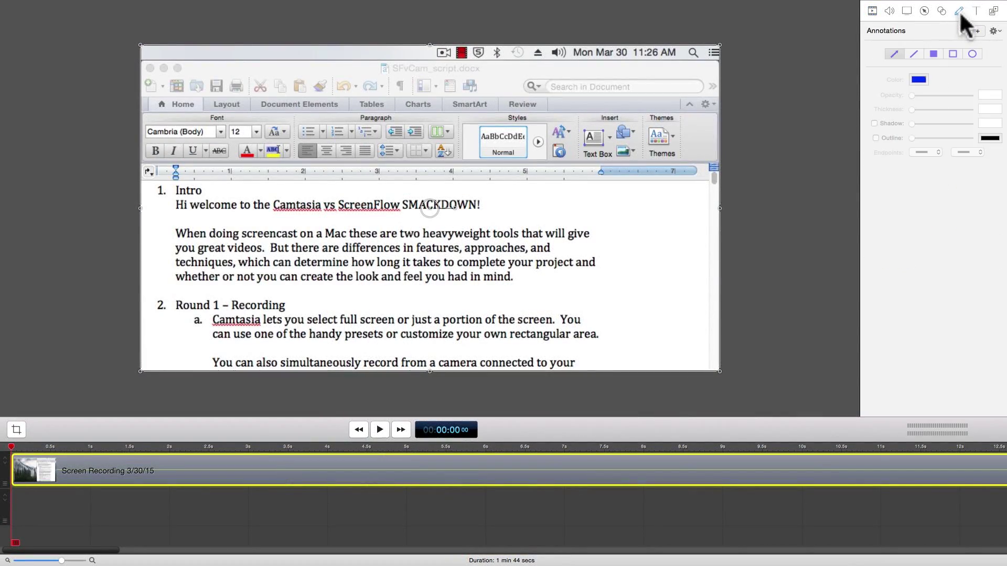
left_click(977, 31)
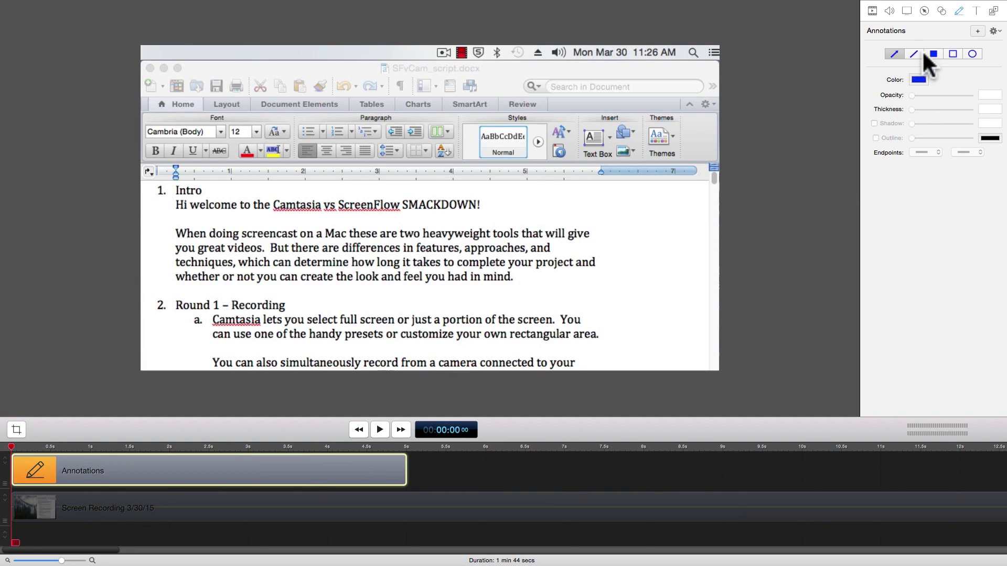
Draw a blue circle over the title line and a larger circle around it
left_click(969, 53)
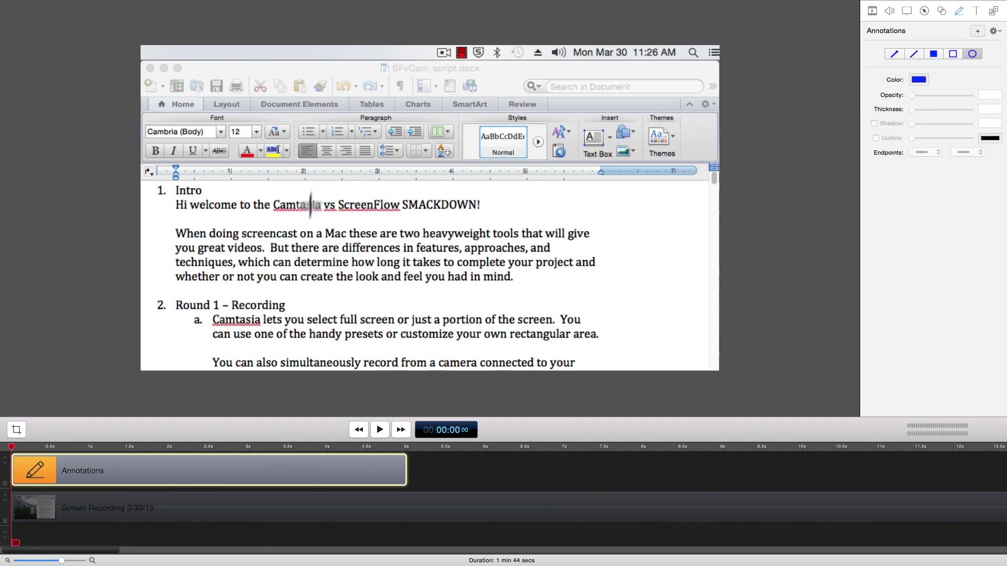
mouse_move(310, 176)
left_mouse_down()
mouse_move(367, 262)
mouse_move(389, 276)
left_mouse_up()
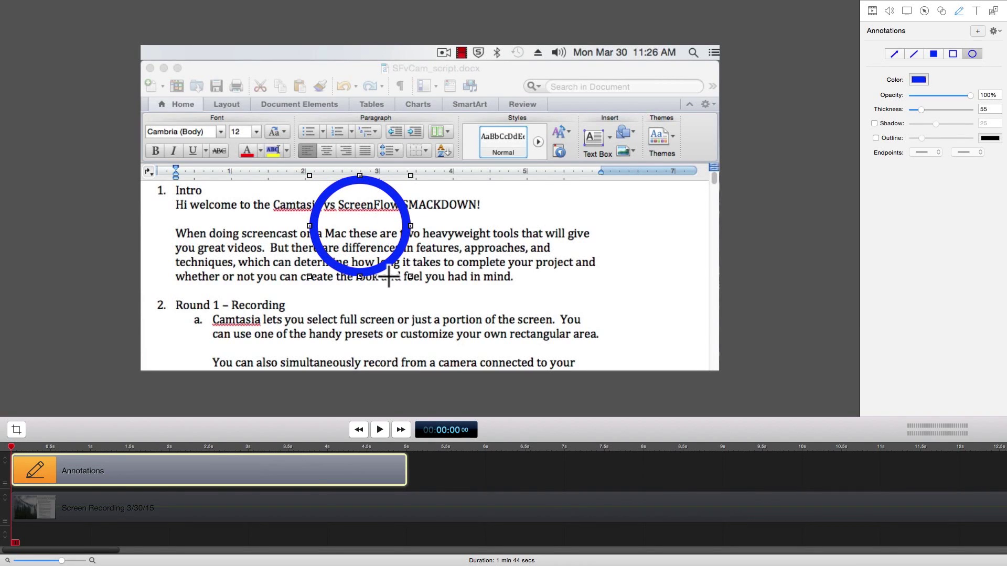
left_click(426, 459)
left_click(382, 455)
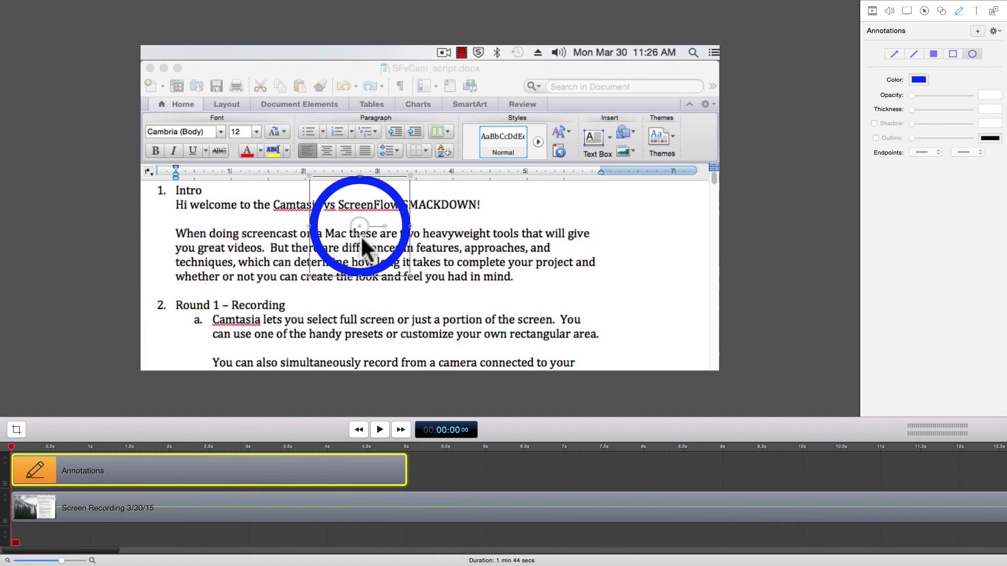
left_click_drag(358, 222, 367, 202)
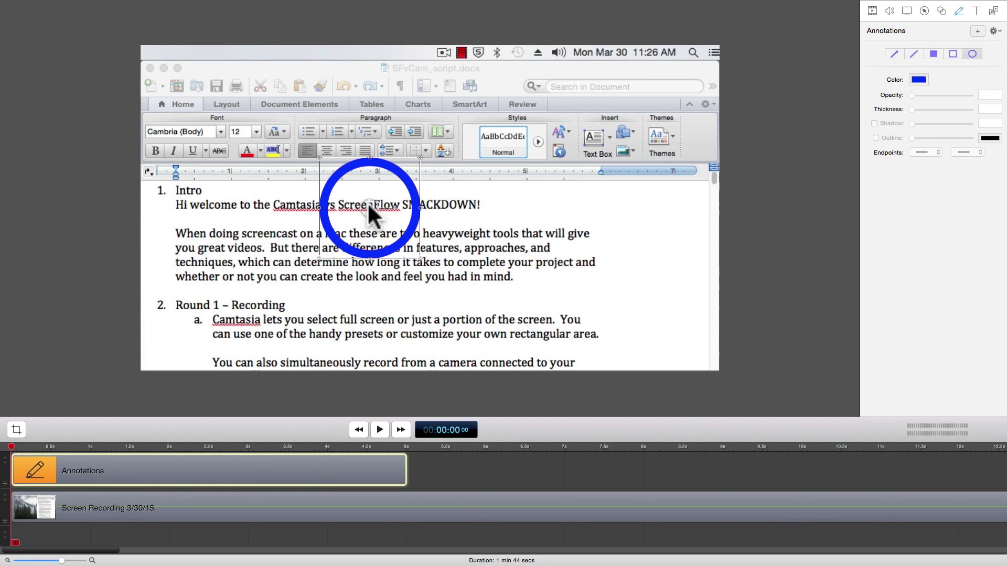
left_click(373, 229)
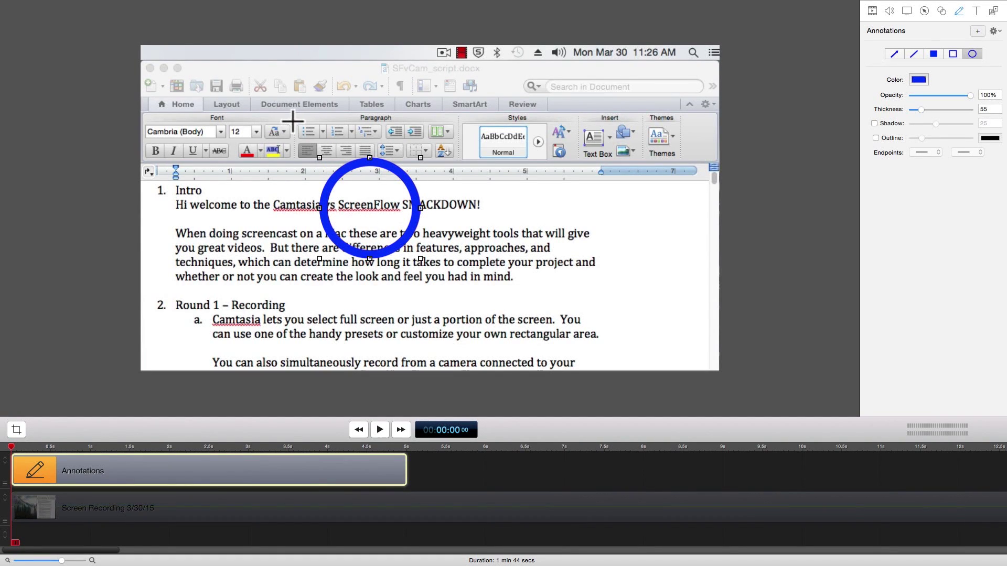
left_click_drag(292, 121, 408, 291)
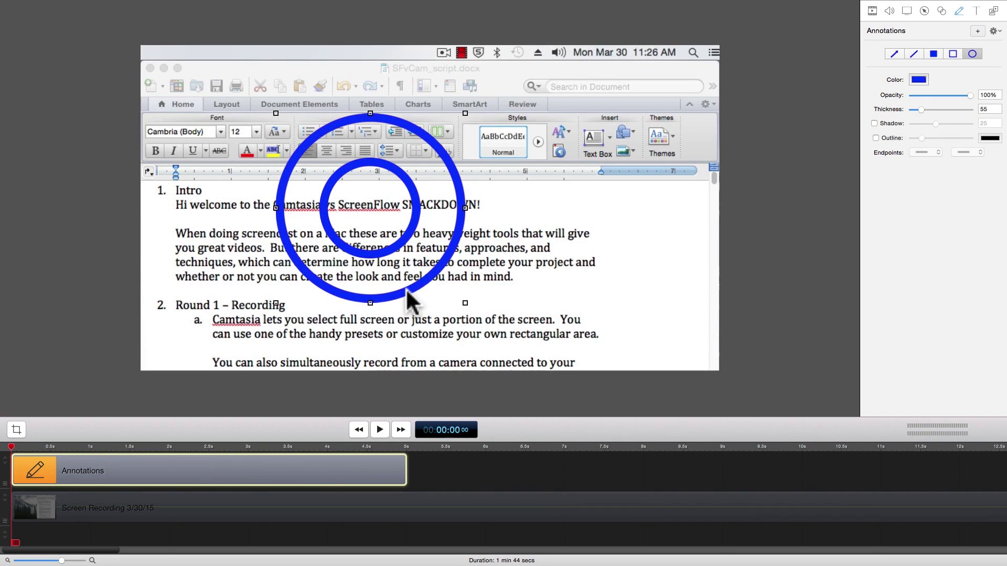
Change the inner circle's colour to yellow
left_click(913, 54)
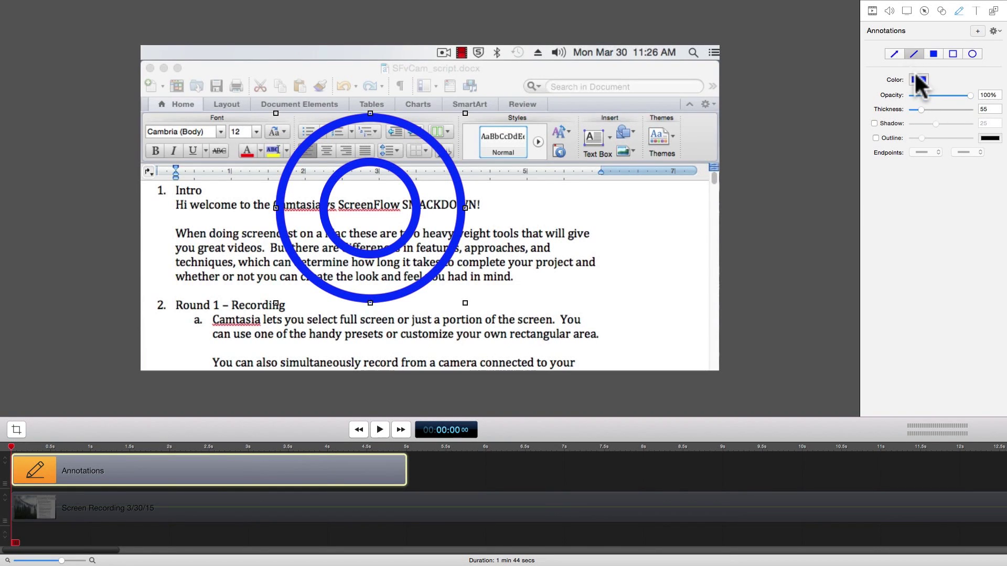
left_click(414, 231)
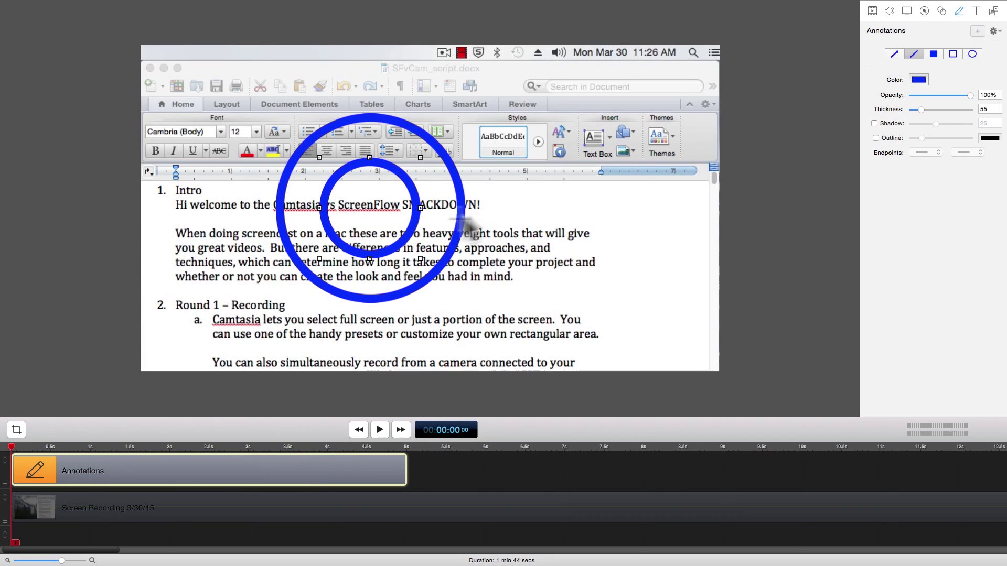
left_click(918, 80)
left_click(319, 265)
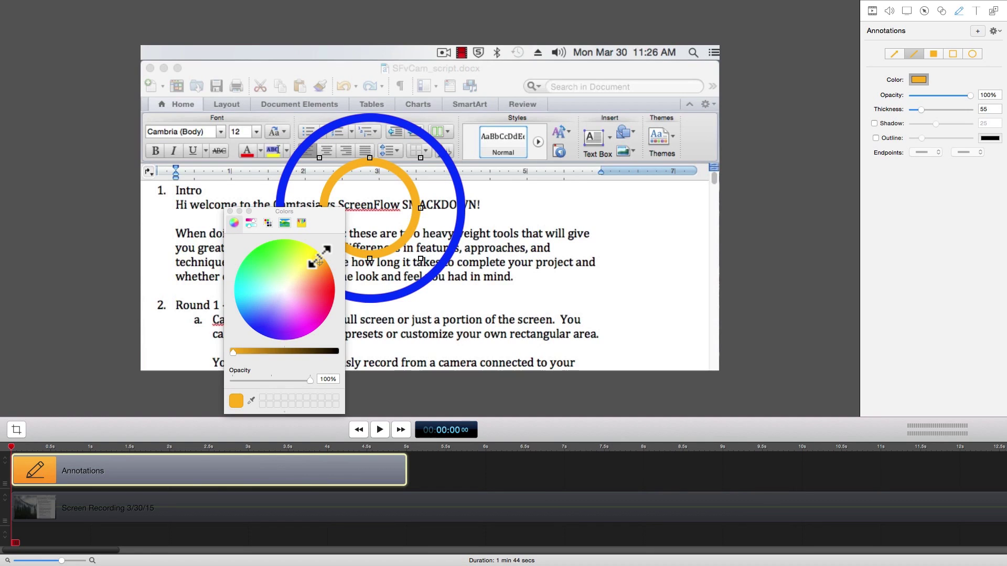
left_click(318, 258)
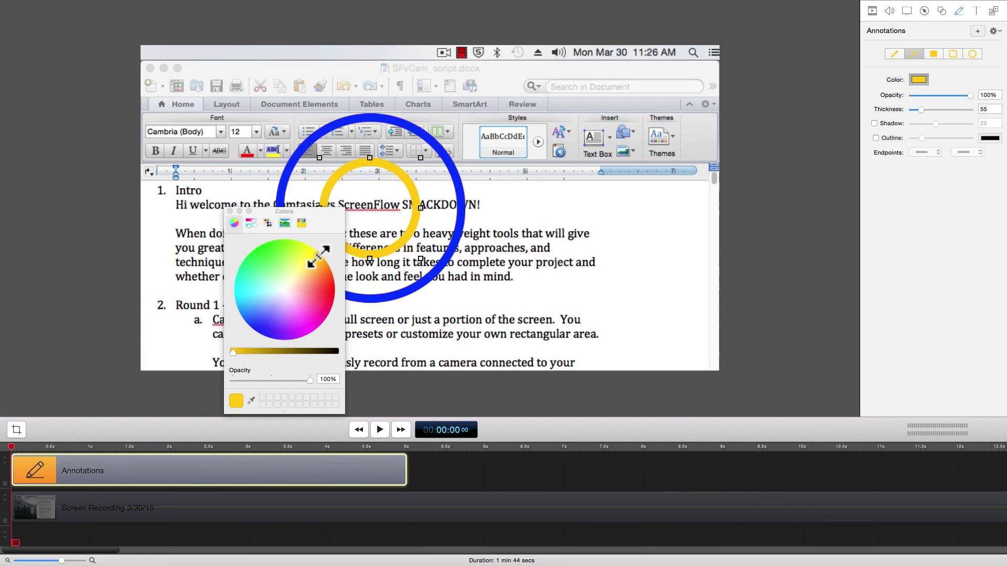
left_click(230, 211)
Draw eight yellow rays around the circle and remove the outer blue circle
left_click_drag(369, 125, 369, 151)
left_click_drag(369, 263, 370, 291)
left_click_drag(423, 209, 454, 210)
left_click_drag(287, 206, 314, 206)
left_click_drag(310, 149, 330, 172)
left_click_drag(433, 152, 411, 173)
left_click_drag(310, 266, 330, 247)
left_click_drag(429, 268, 418, 257)
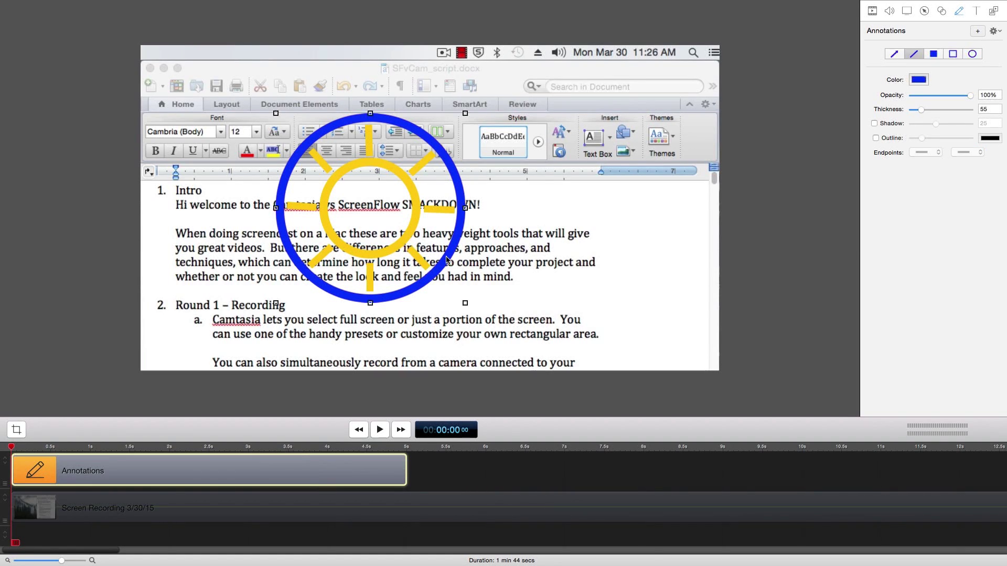
key("Escape")
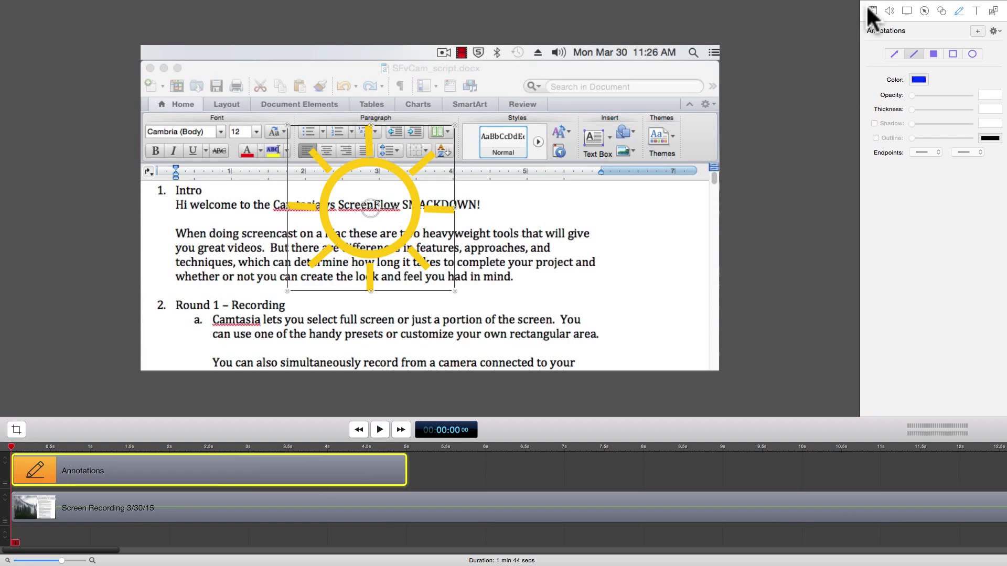
Add a 0s action with the sun's Opacity and Scale at 0, then preview it growing in
left_click(871, 10)
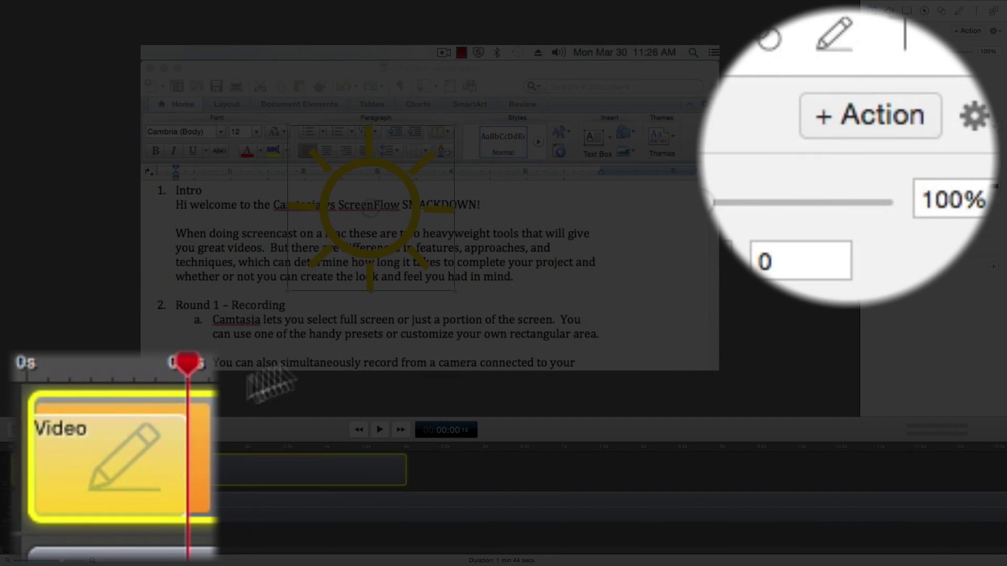
left_click_drag(188, 362, 29, 367)
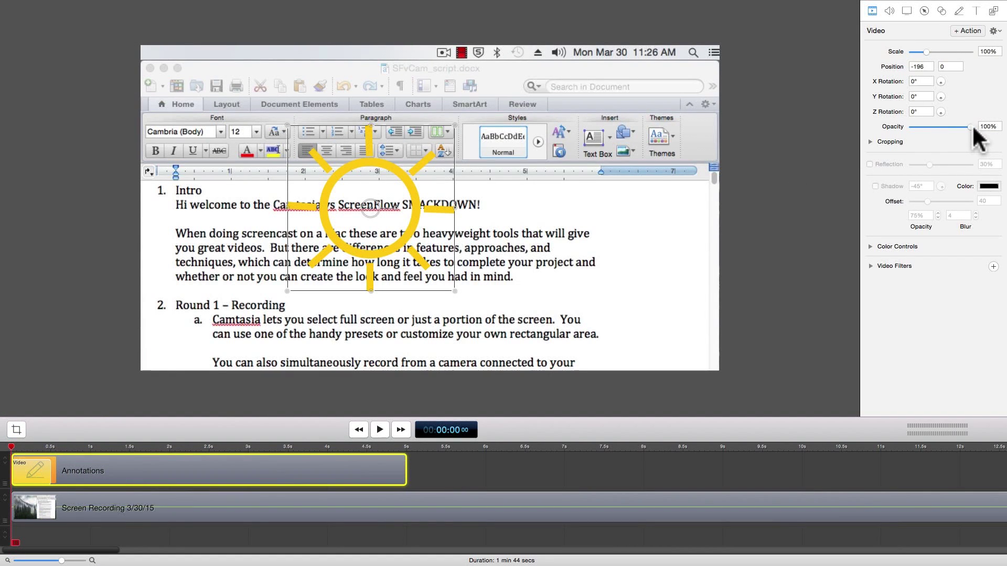
left_click_drag(971, 126, 901, 131)
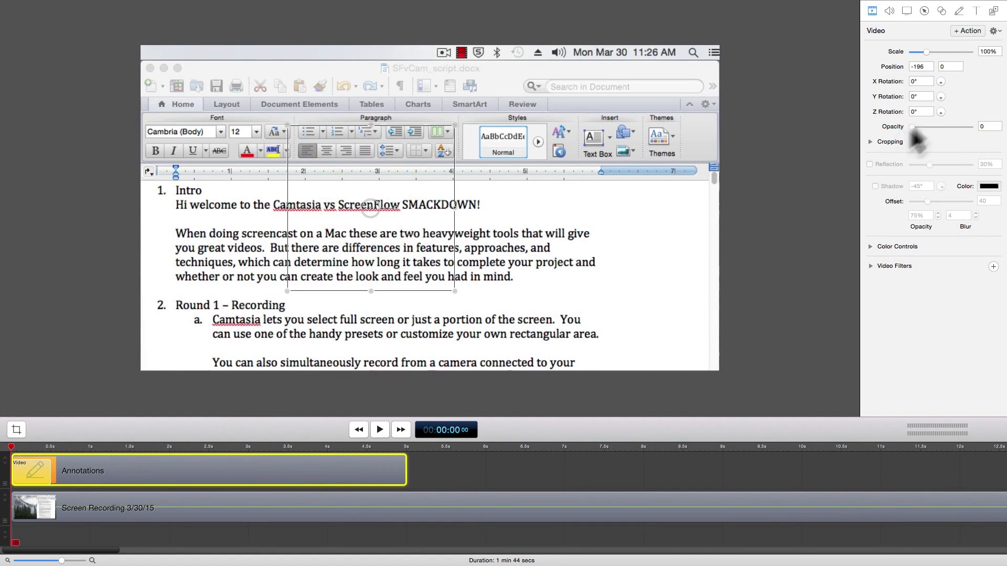
left_click_drag(927, 52, 892, 55)
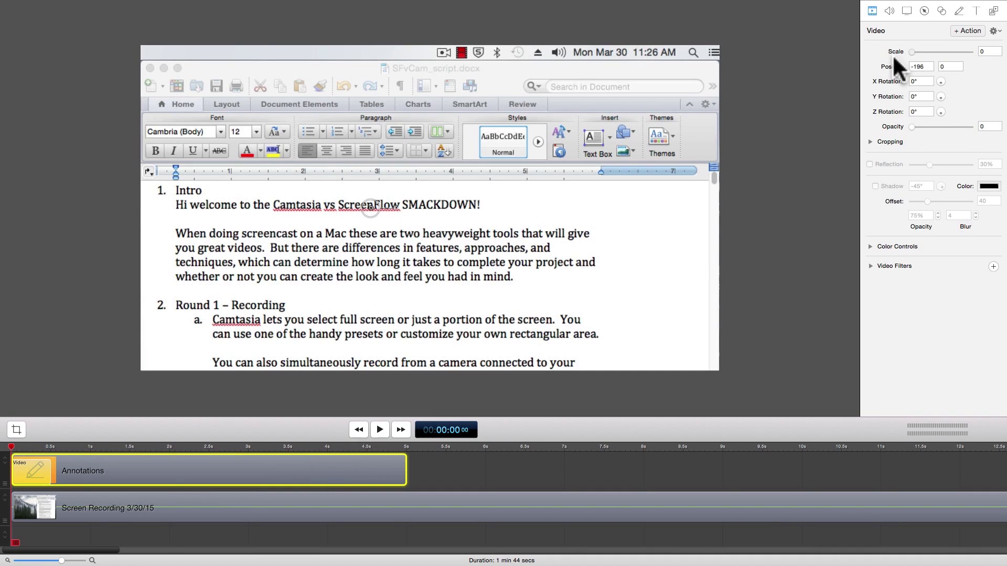
left_click(455, 470)
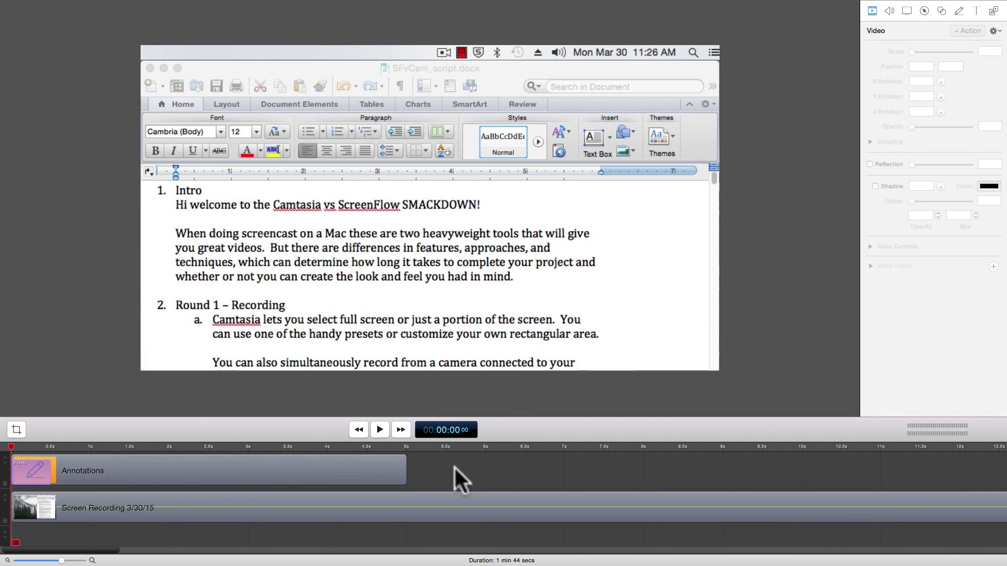
left_click(375, 427)
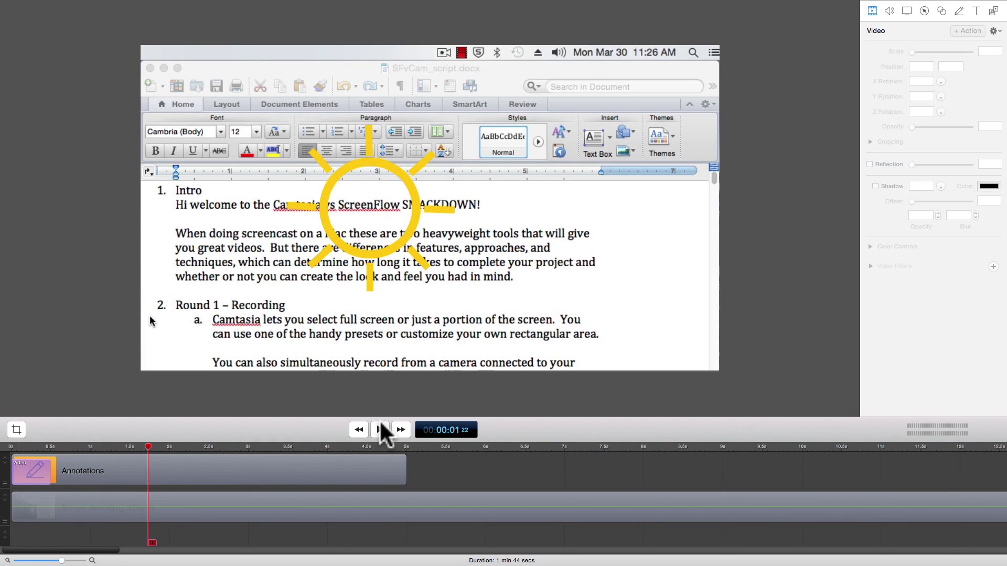
Add an action spinning the sun to -170°, preview it, and lengthen the spin
left_click(378, 464)
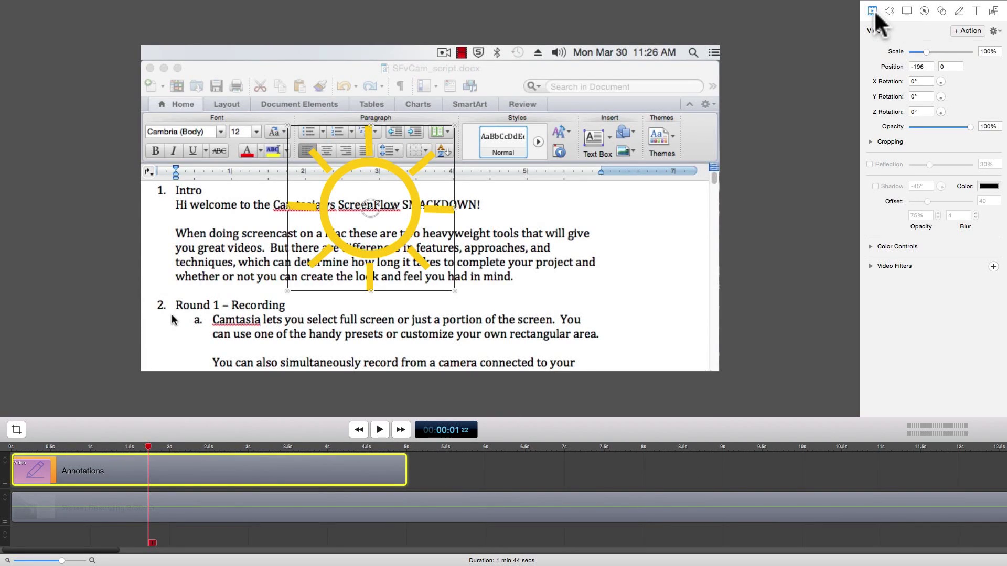
left_click(967, 31)
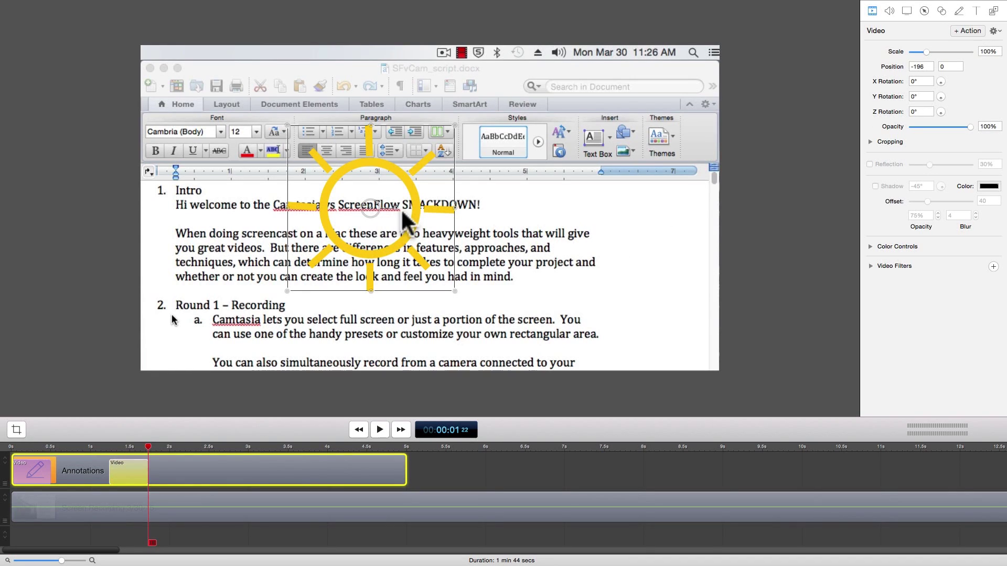
mouse_move(395, 204)
left_mouse_down()
mouse_move(382, 218)
mouse_move(341, 218)
left_mouse_up()
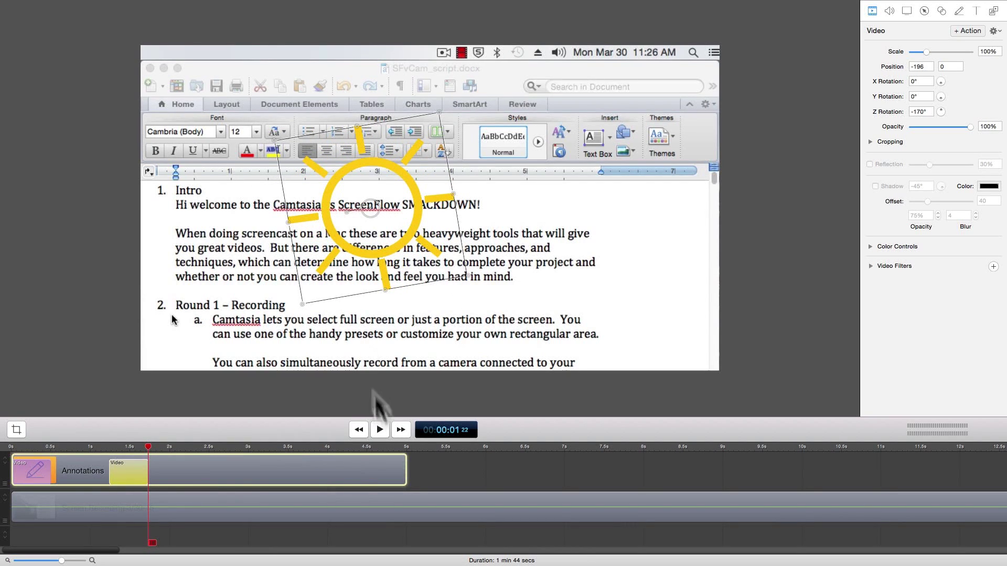
left_click(359, 429)
left_click(513, 471)
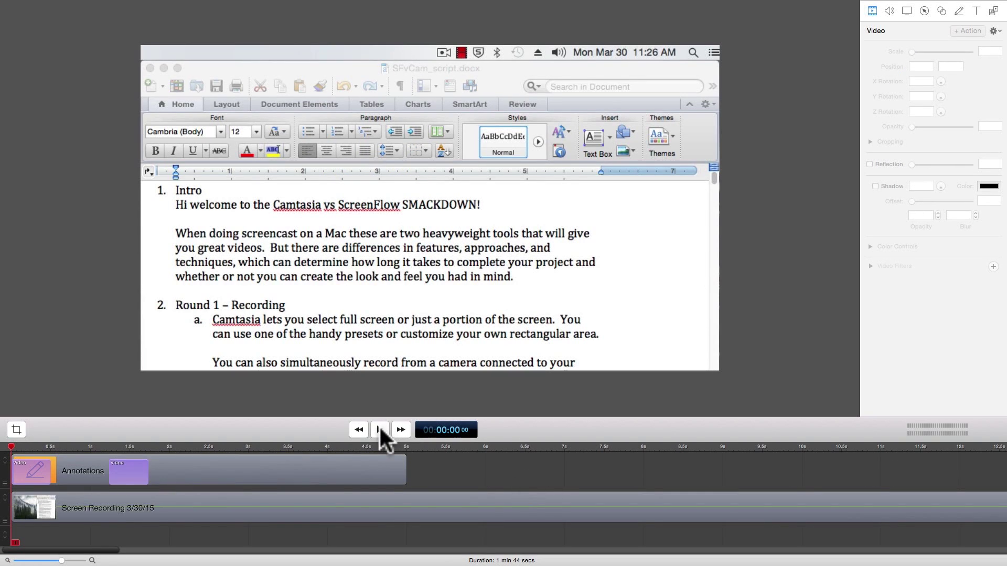
left_click(379, 430)
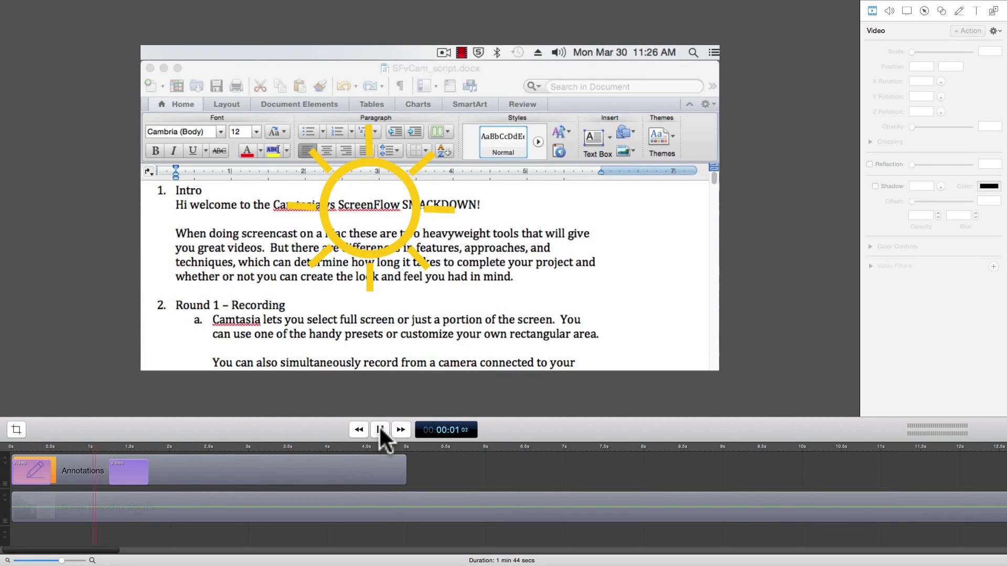
left_click(380, 429)
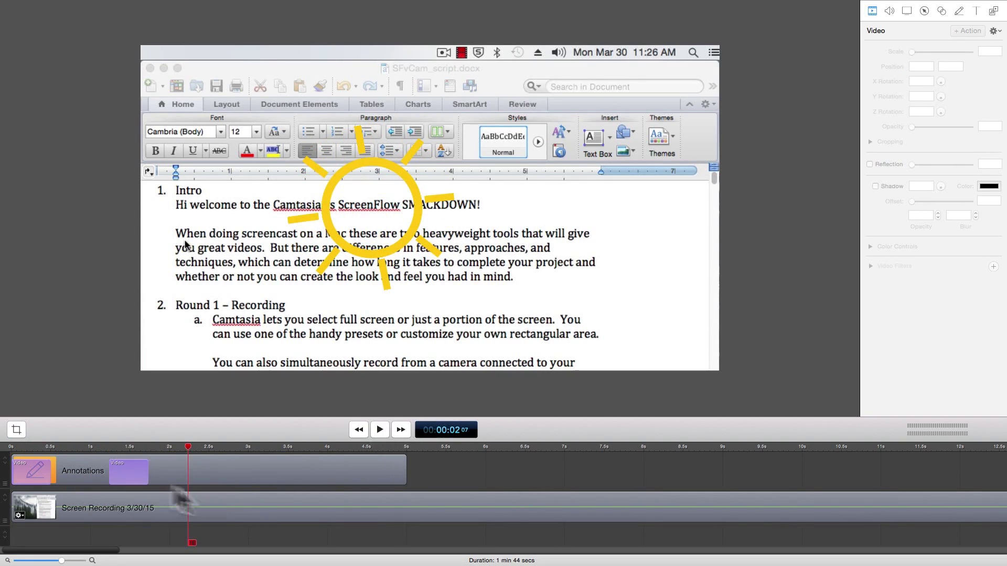
left_click_drag(147, 475, 269, 472)
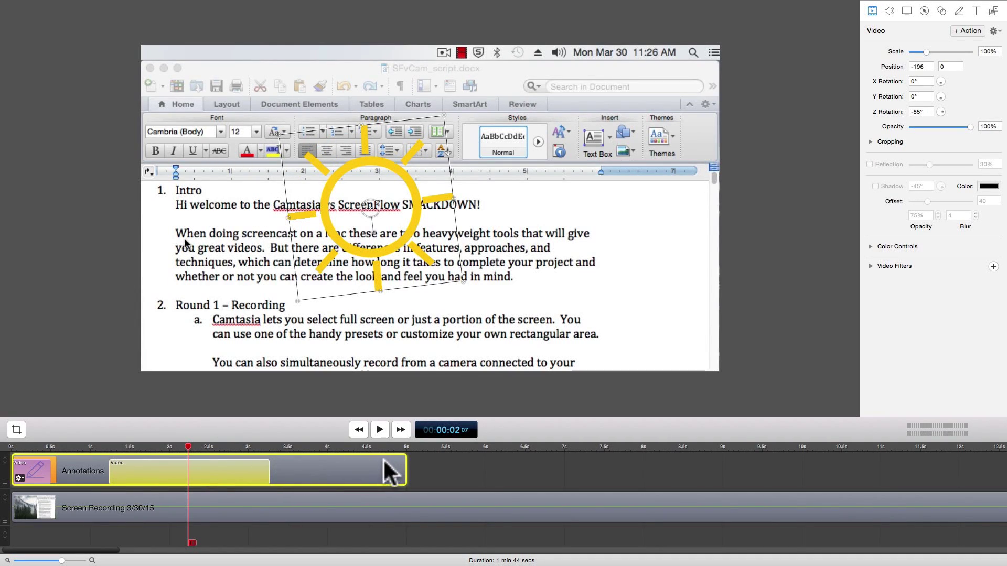
Add a second action near 3.9s fading the sun to 0 opacity, then replay
left_click(314, 445)
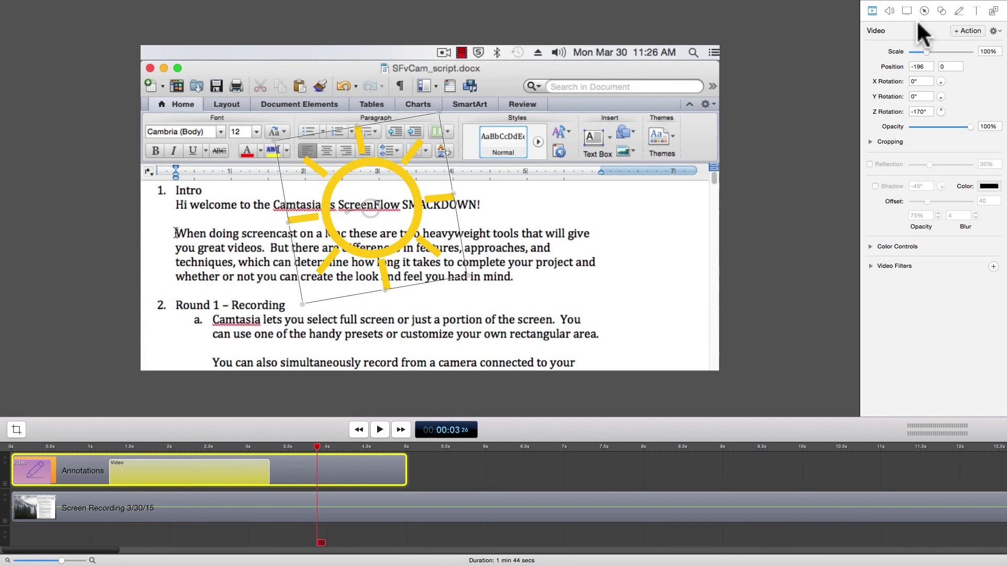
left_click(954, 30)
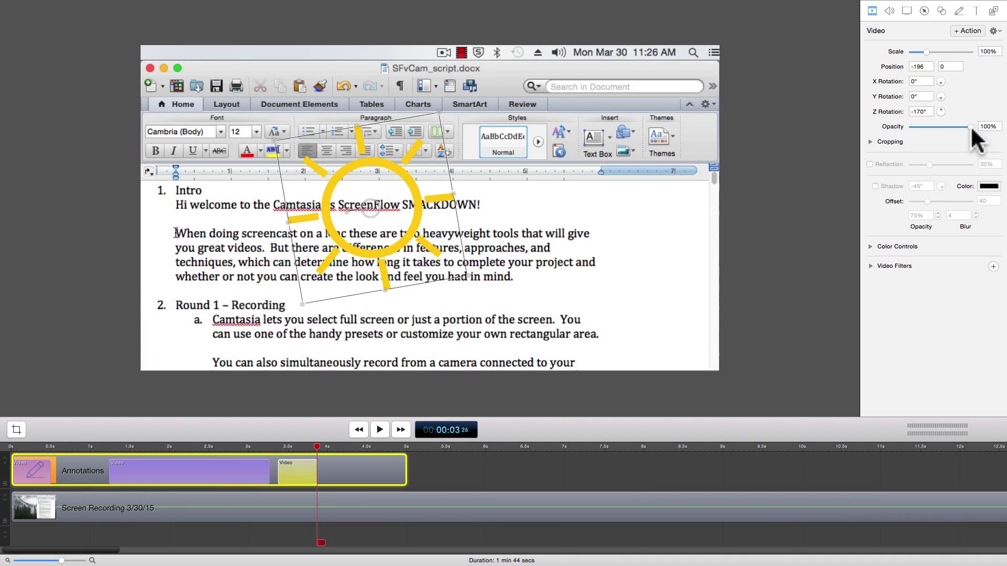
left_click_drag(972, 127, 911, 134)
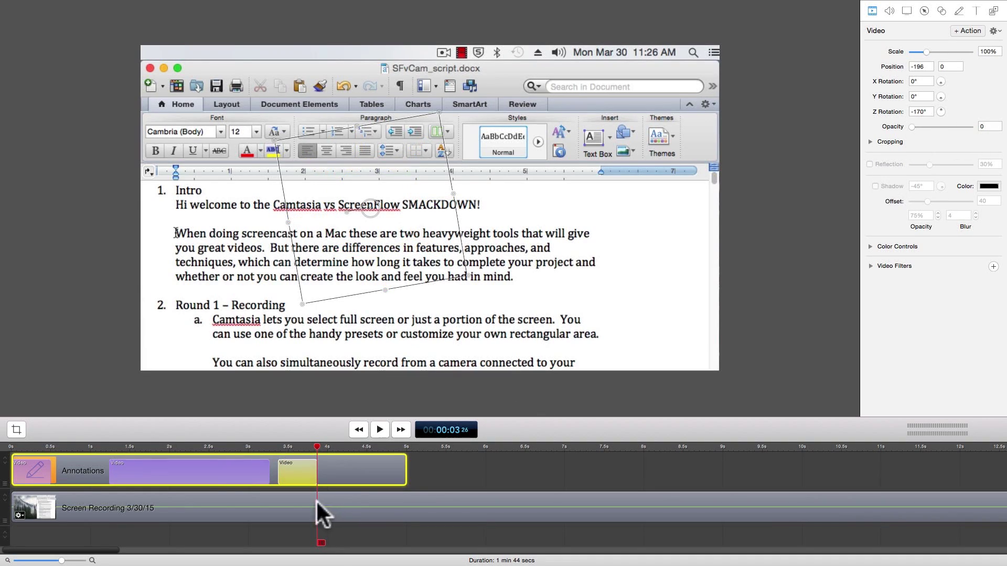
left_click(445, 462)
left_click(359, 429)
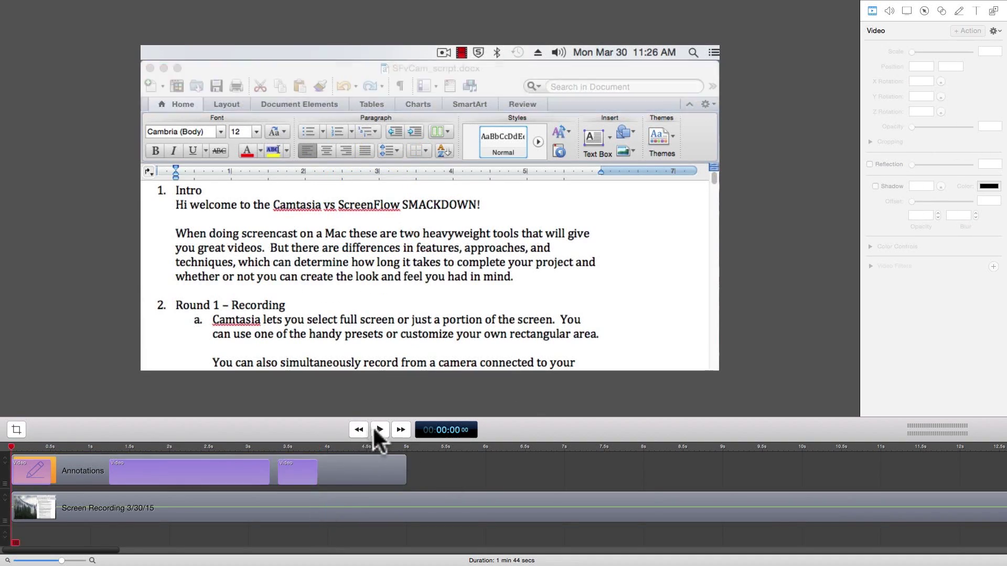
left_click(380, 429)
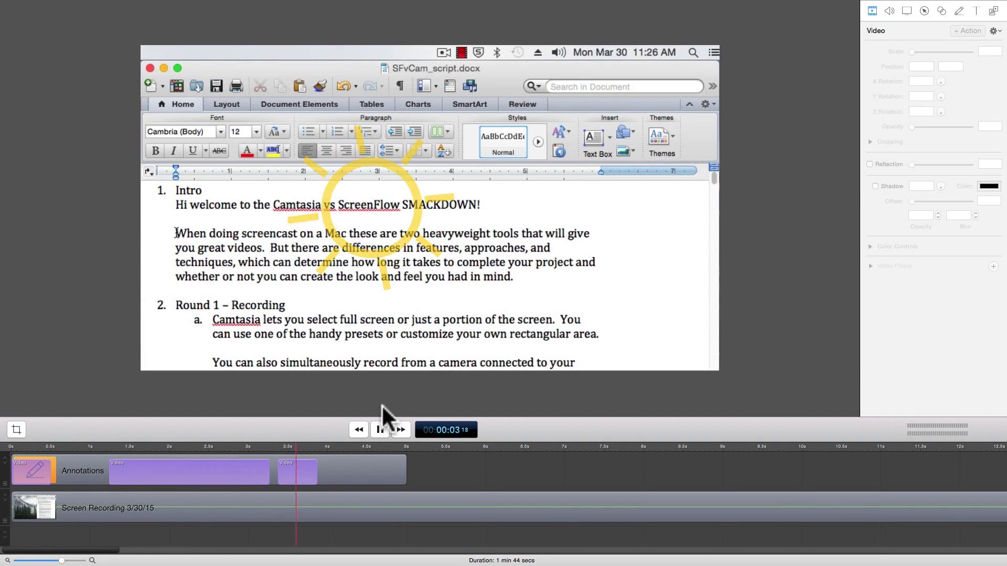
Add a text annotation with black fill and no backdrop
left_click(958, 10)
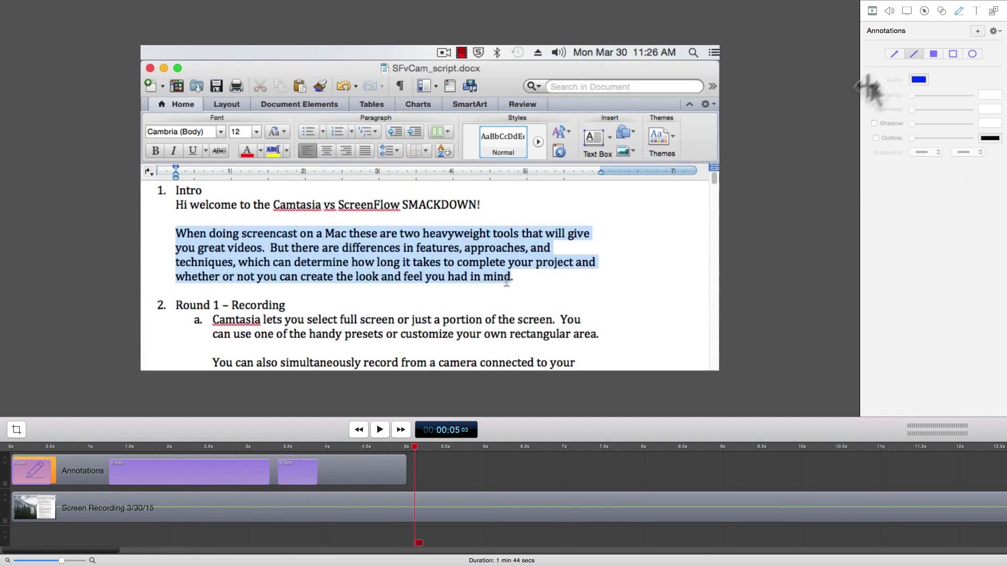
left_click(976, 11)
left_click(977, 31)
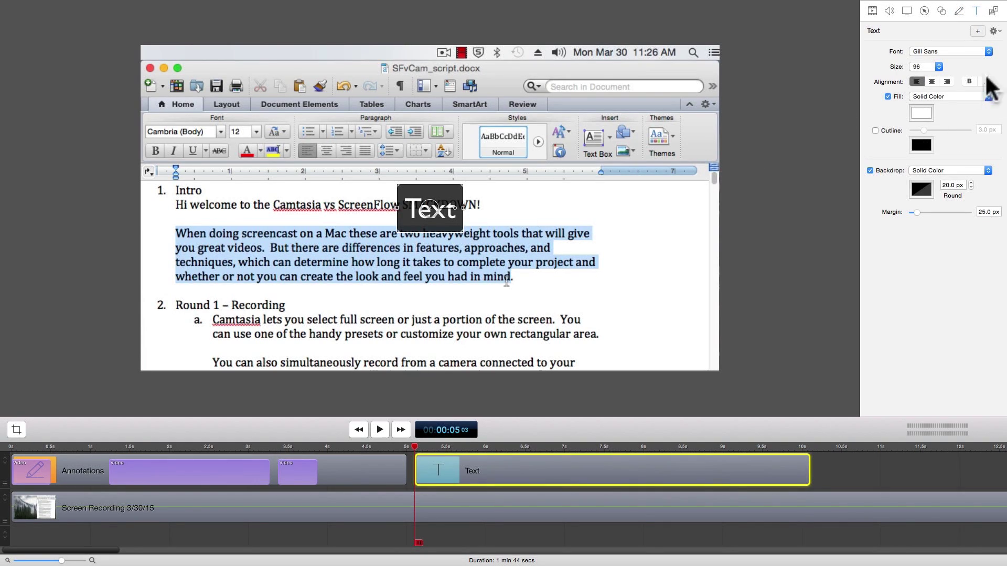
left_click(925, 109)
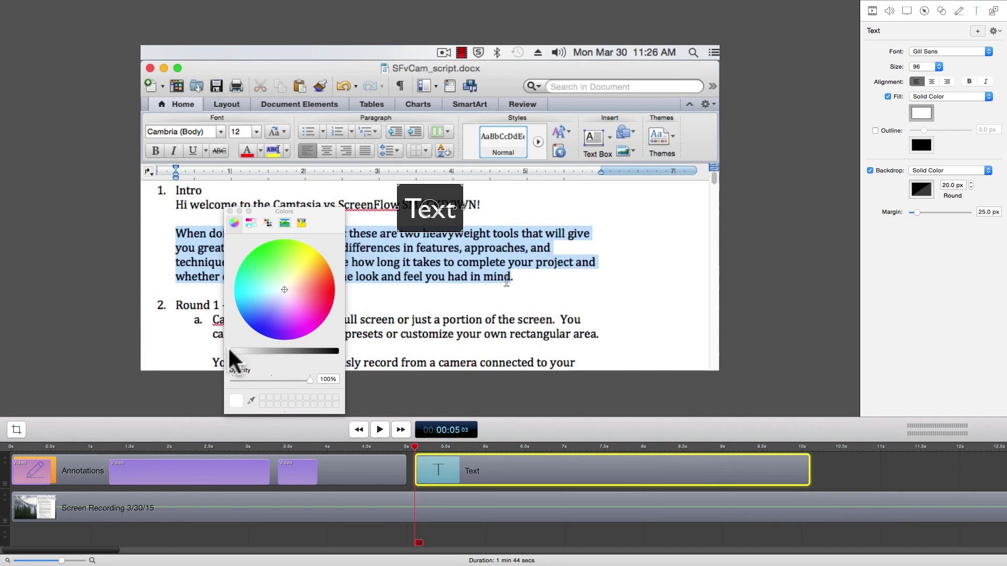
left_click_drag(229, 351, 344, 352)
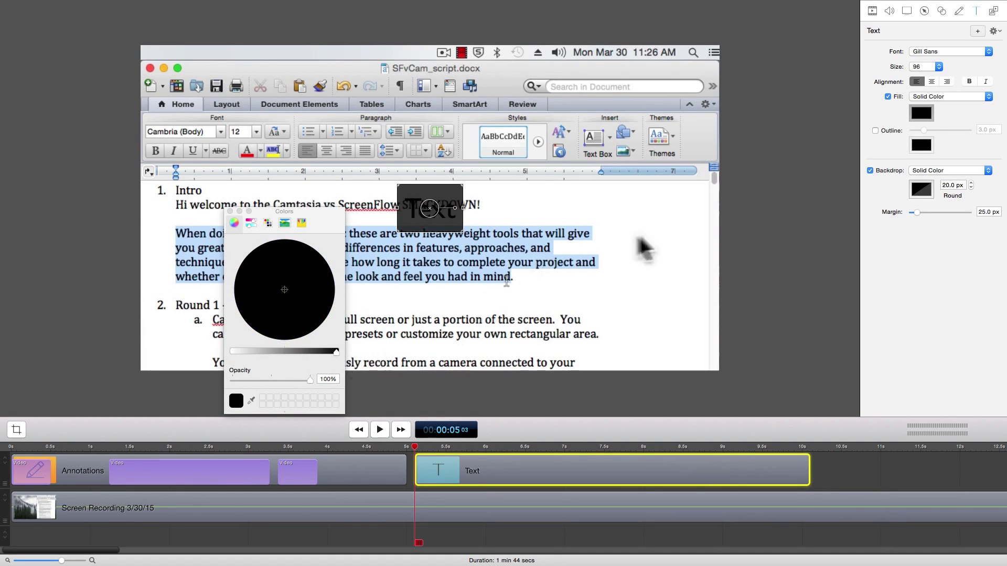
left_click(871, 170)
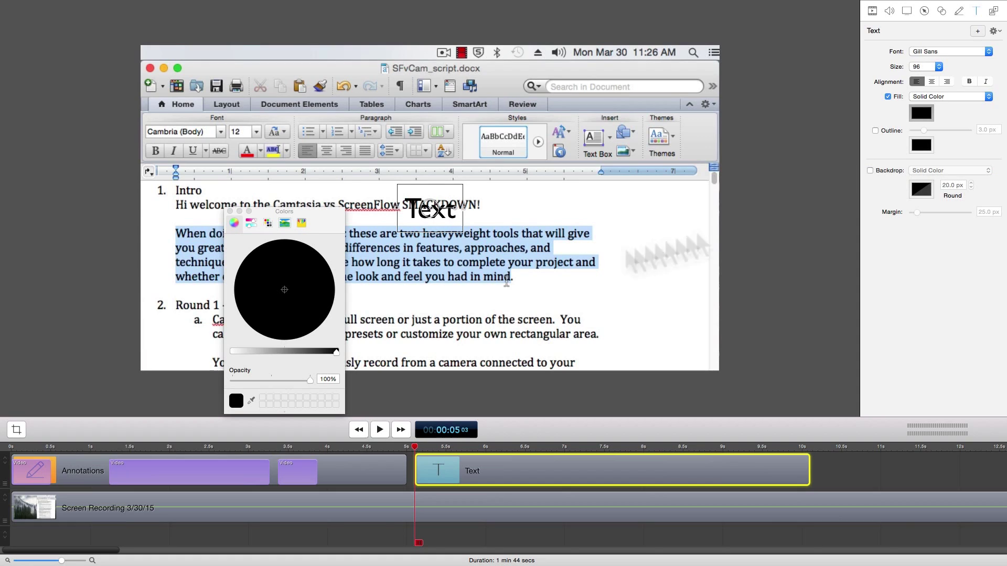
Replace the placeholder text with 'This is ScreenFlowwwww'
double_click(447, 215)
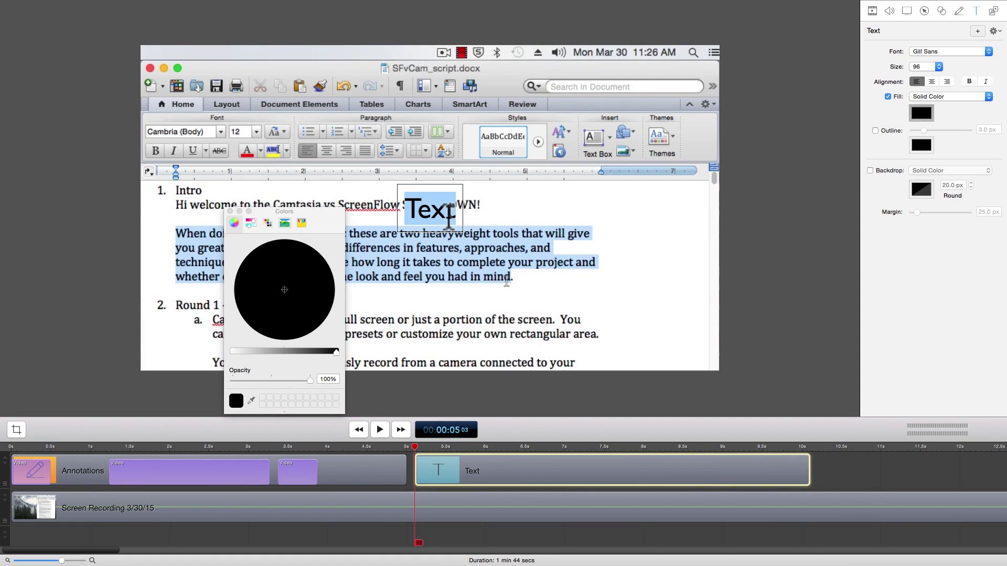
type("This is ScreenFlowwwww!!")
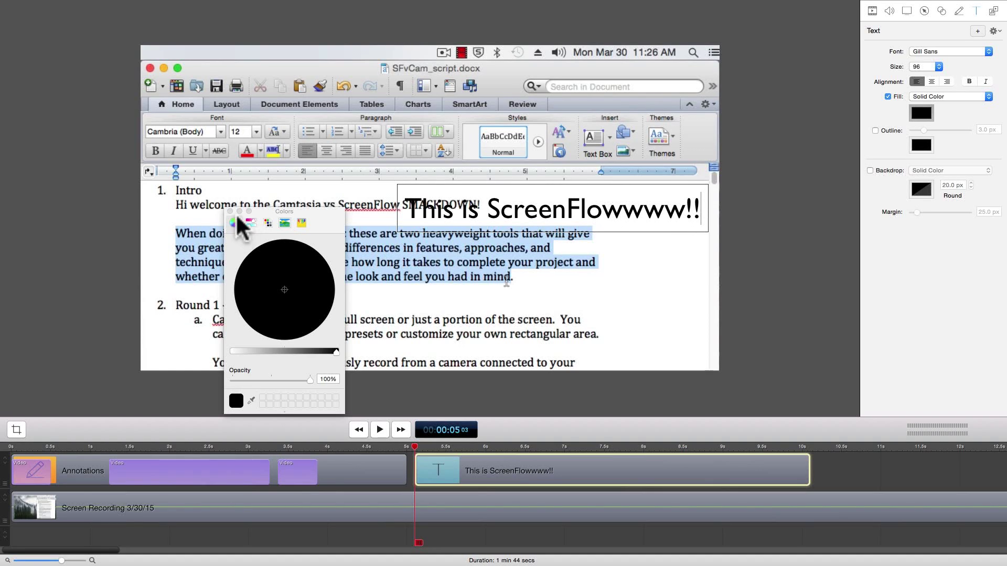
left_click(230, 211)
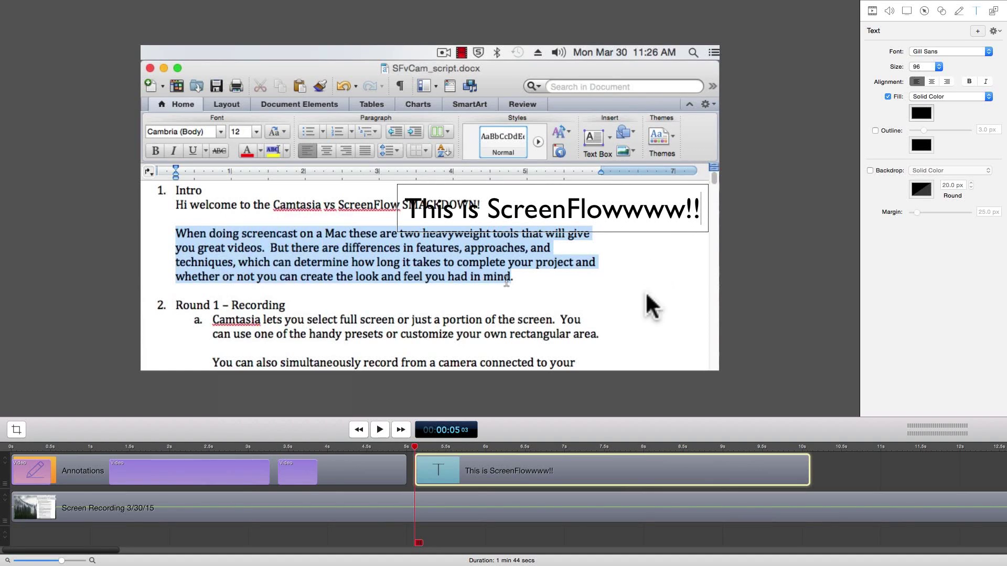
Add an action to the text clip rotating it to -121° and moving it off left
left_click(871, 11)
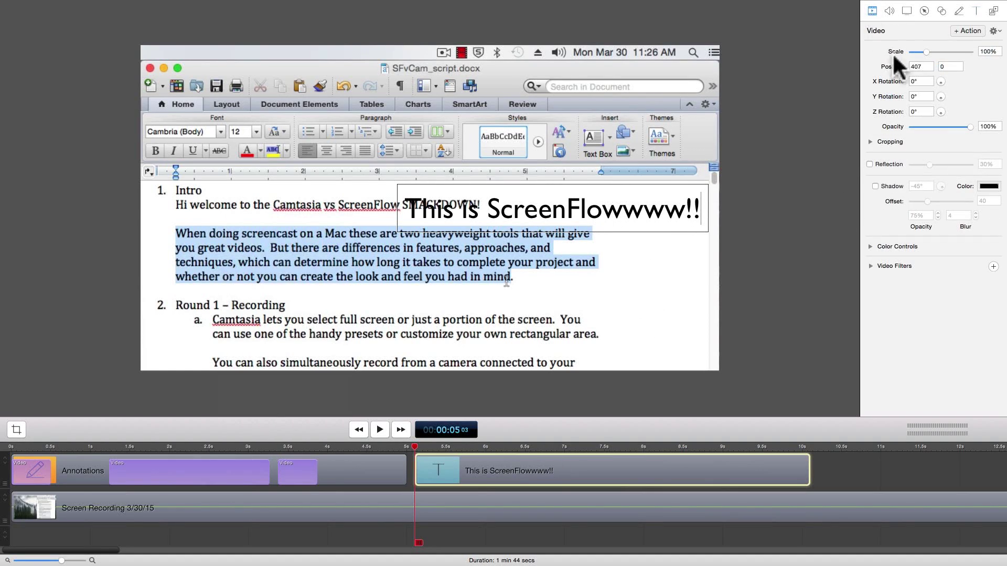
left_click(963, 35)
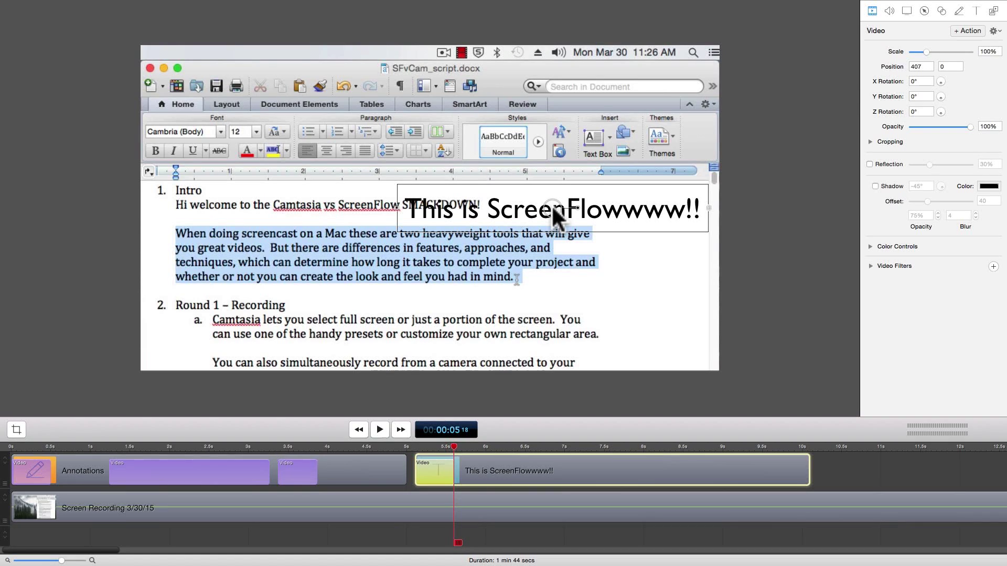
left_click_drag(580, 212, 819, 212)
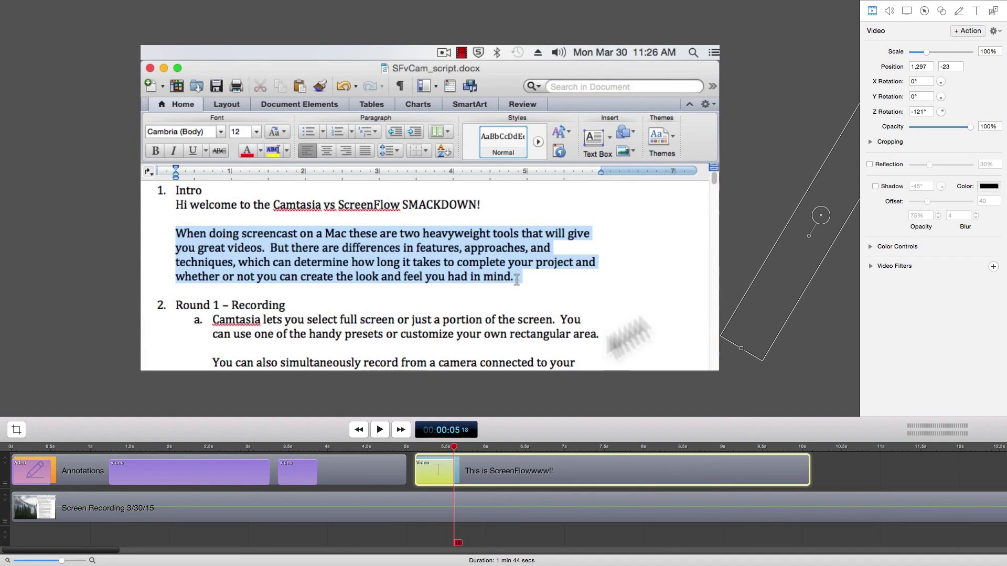
left_click_drag(452, 445, 415, 451)
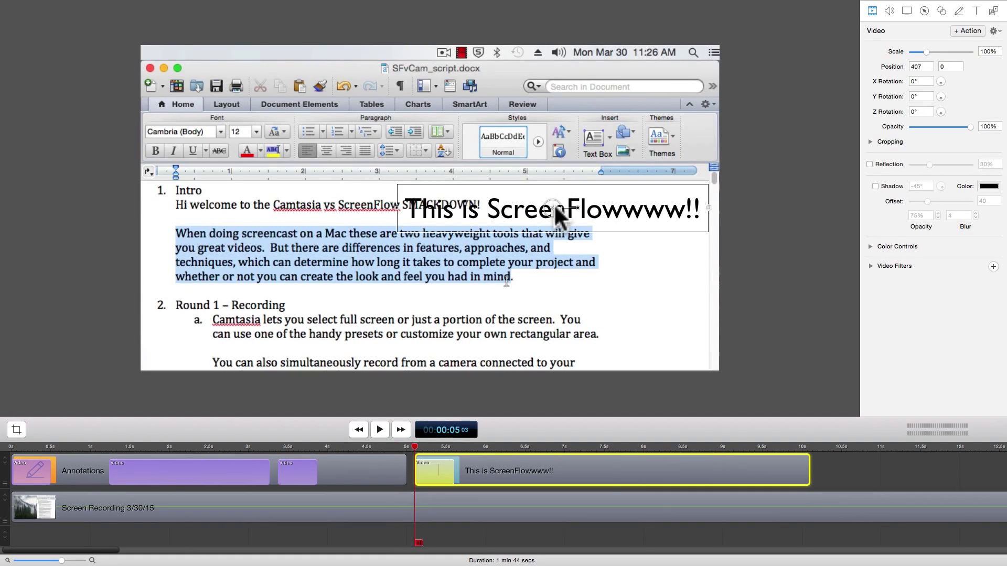
left_click_drag(556, 214, 2, 201)
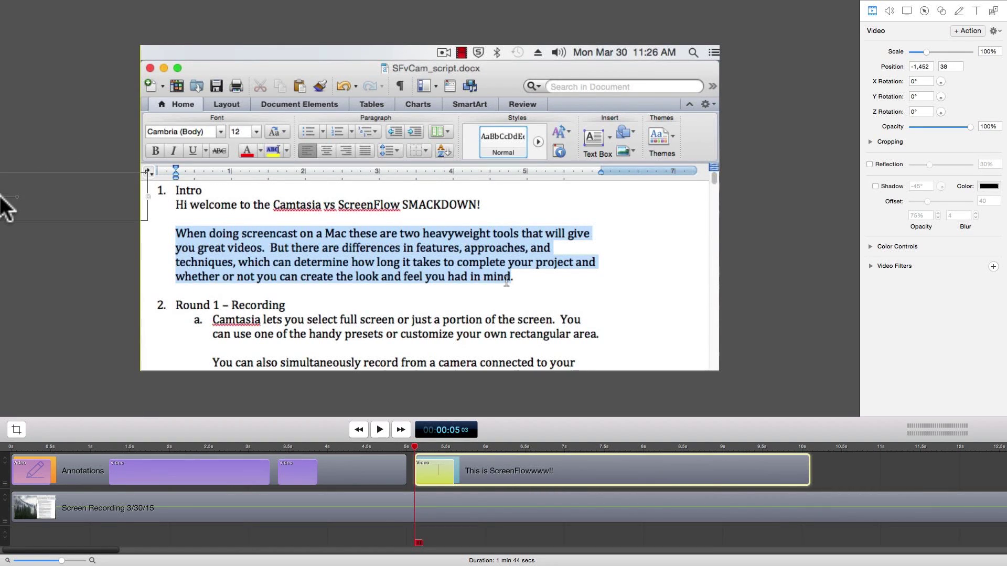
Trim the text clip to about 4.2 seconds
left_click(411, 461)
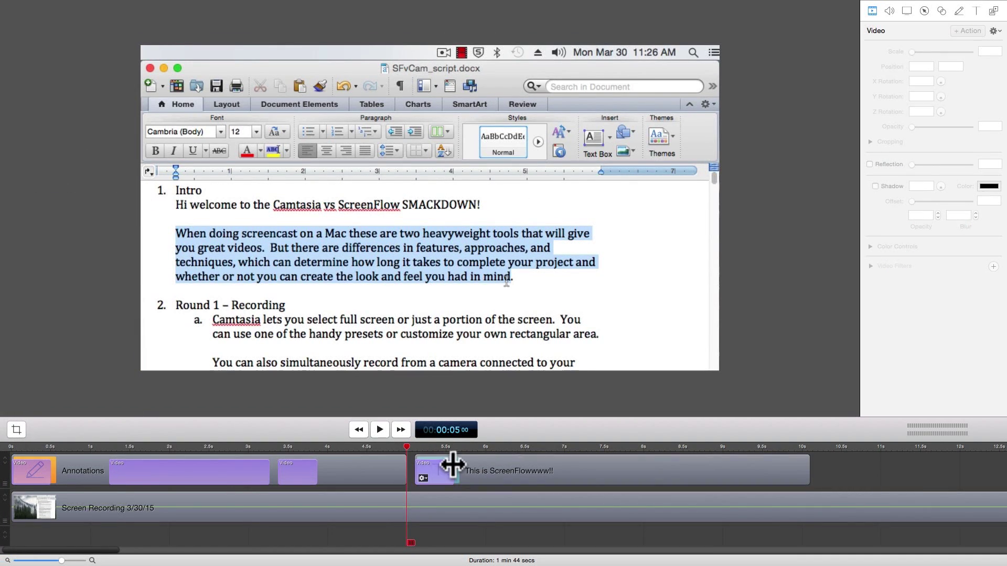
left_click_drag(454, 466, 747, 475)
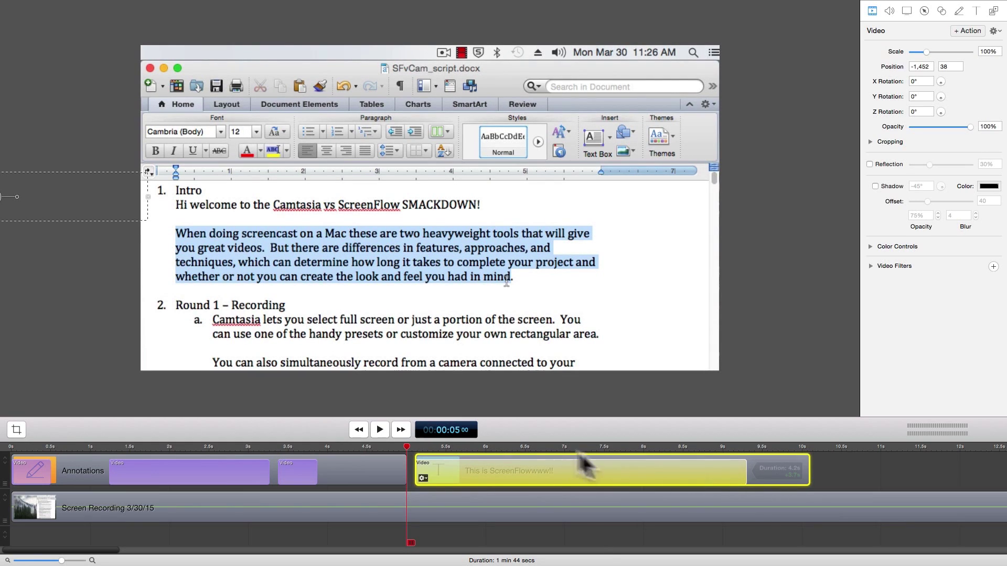
left_click(402, 445)
Play back the text overlay's fly-in animation
left_click(380, 431)
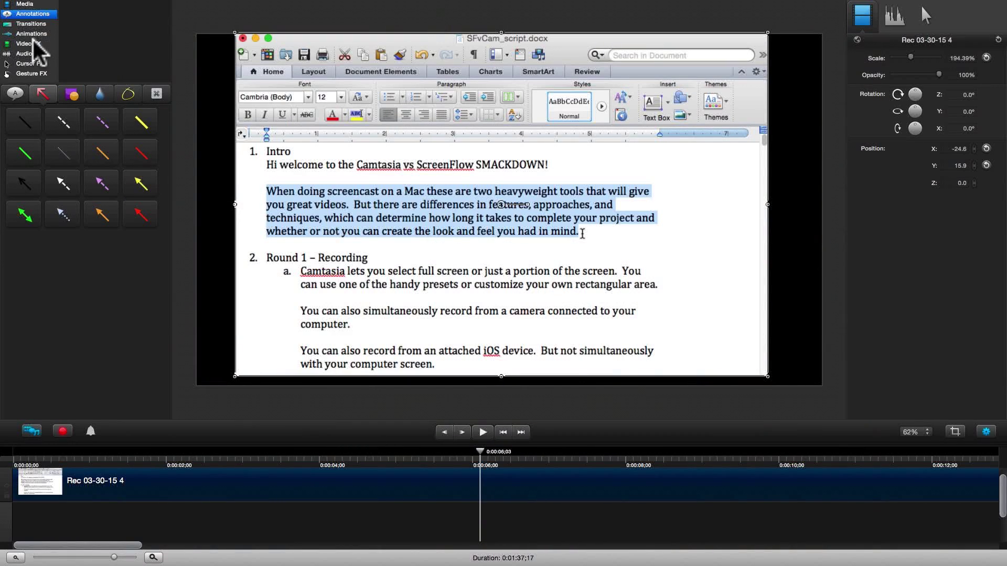
Apply Color Adjustment to the clip with brightness -100, contrast +254 and saturation +100
left_click(33, 42)
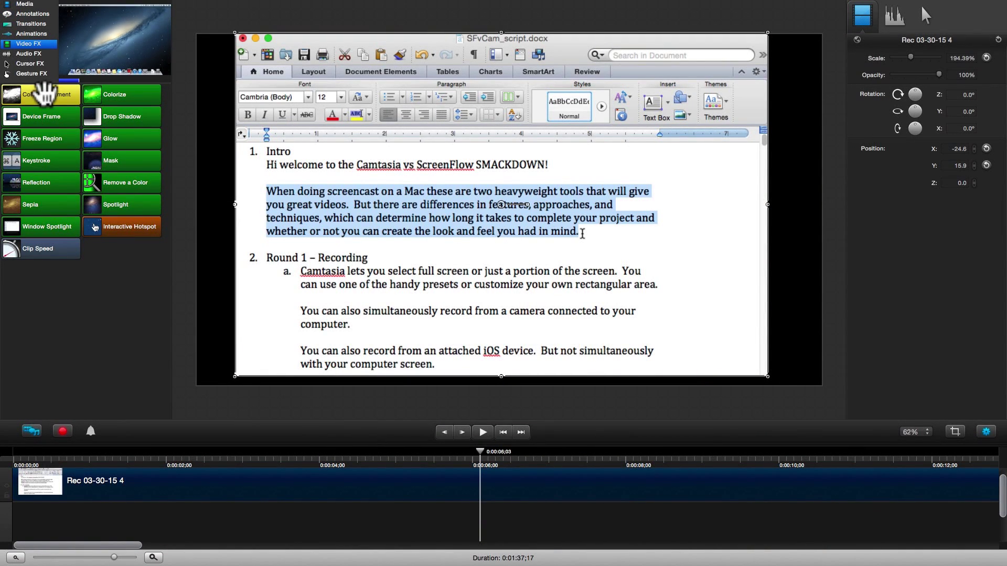
left_click_drag(46, 92, 269, 500)
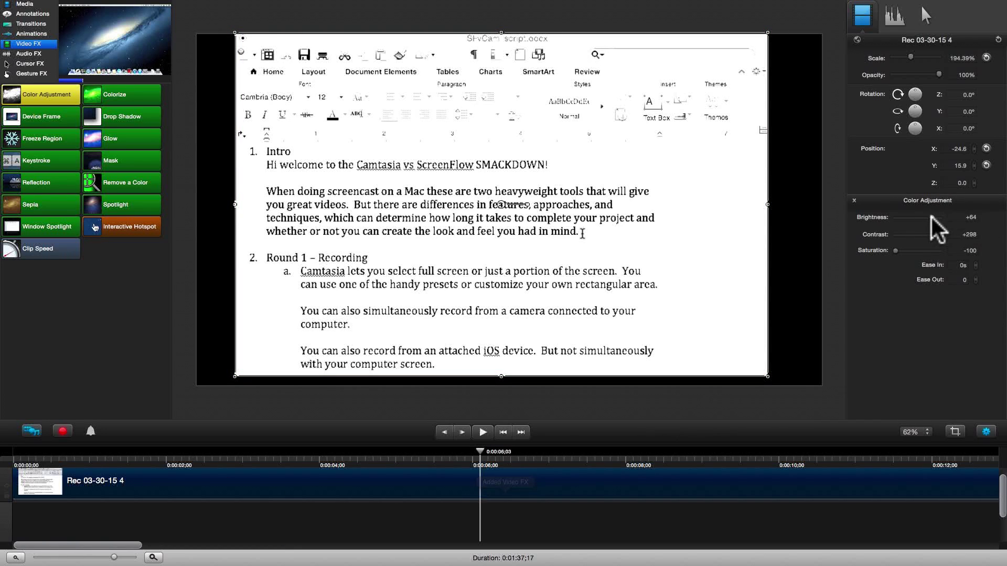
left_click_drag(929, 217, 939, 250)
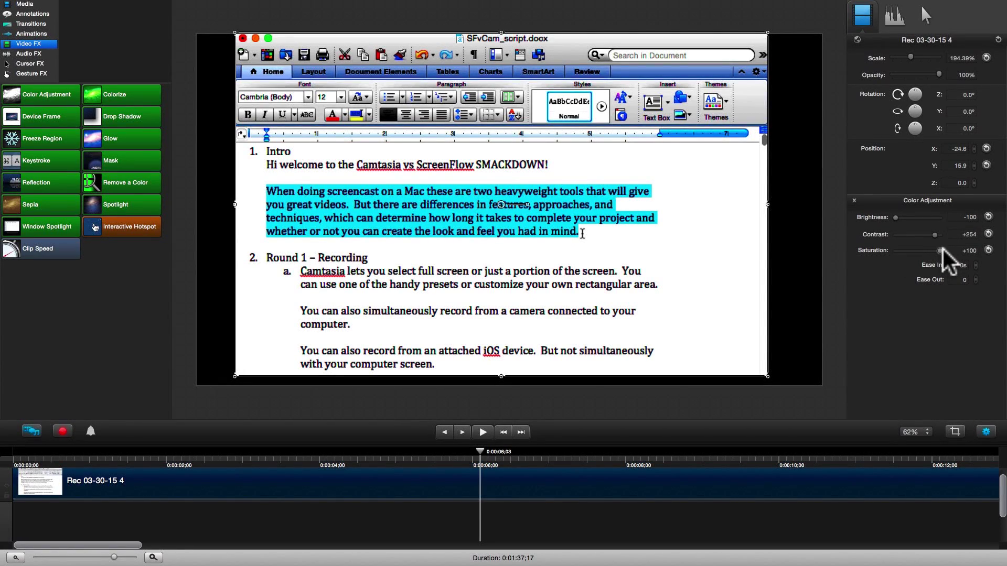
Swap Color Adjustment for a Device Frame, trying iMac then settling on MacBook Air
left_click(854, 200)
mouse_move(68, 118)
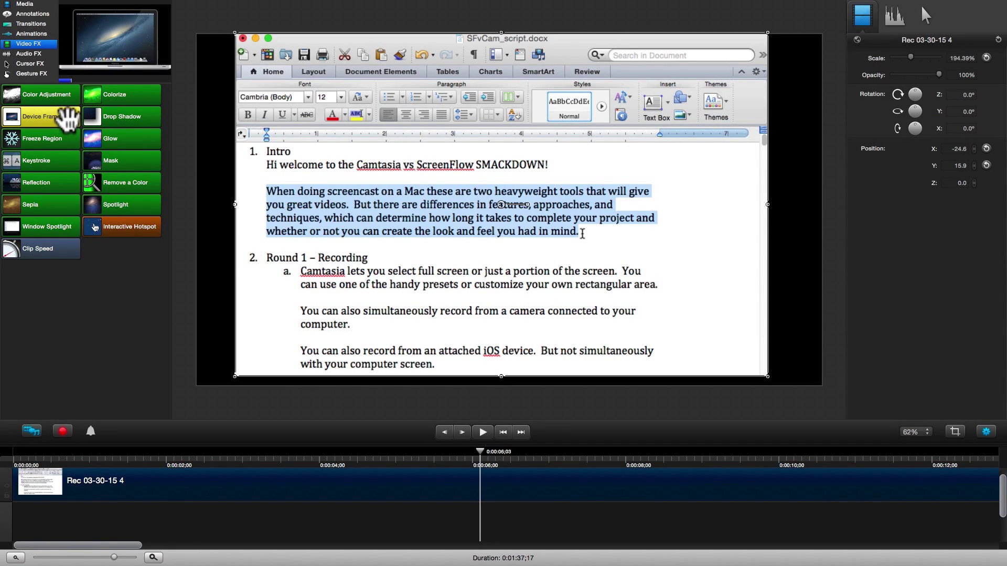
left_click_drag(68, 118, 293, 494)
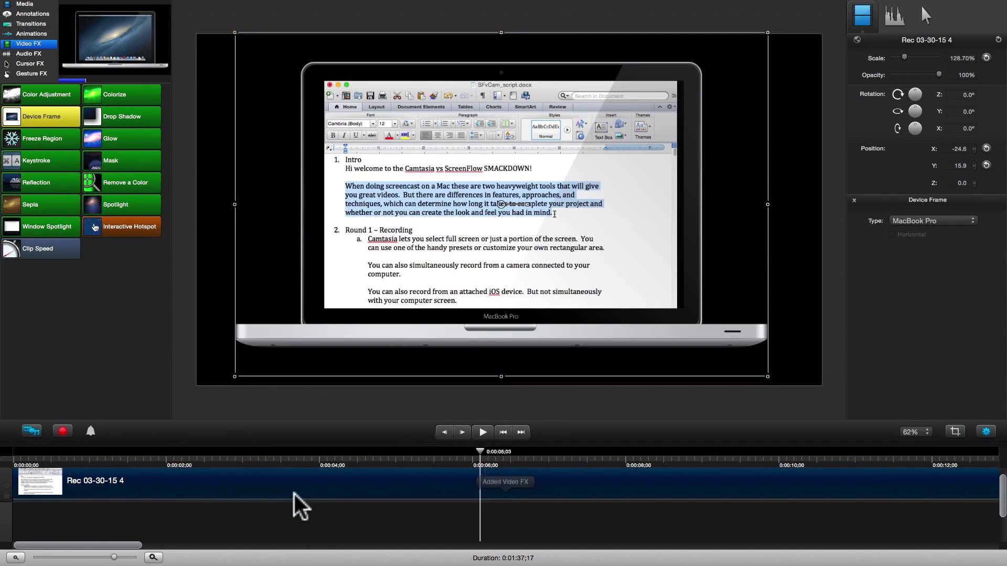
left_click(971, 222)
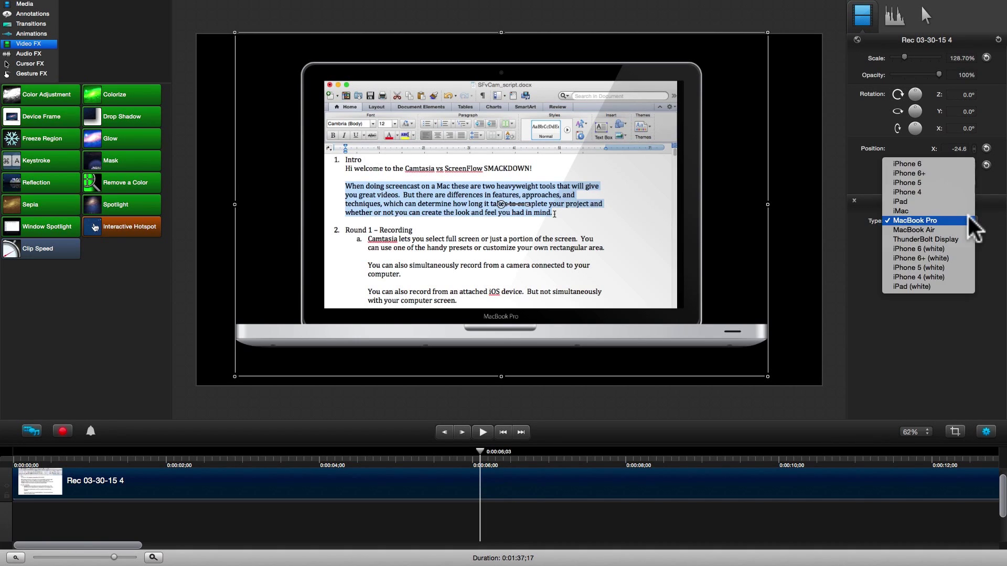
left_click(959, 210)
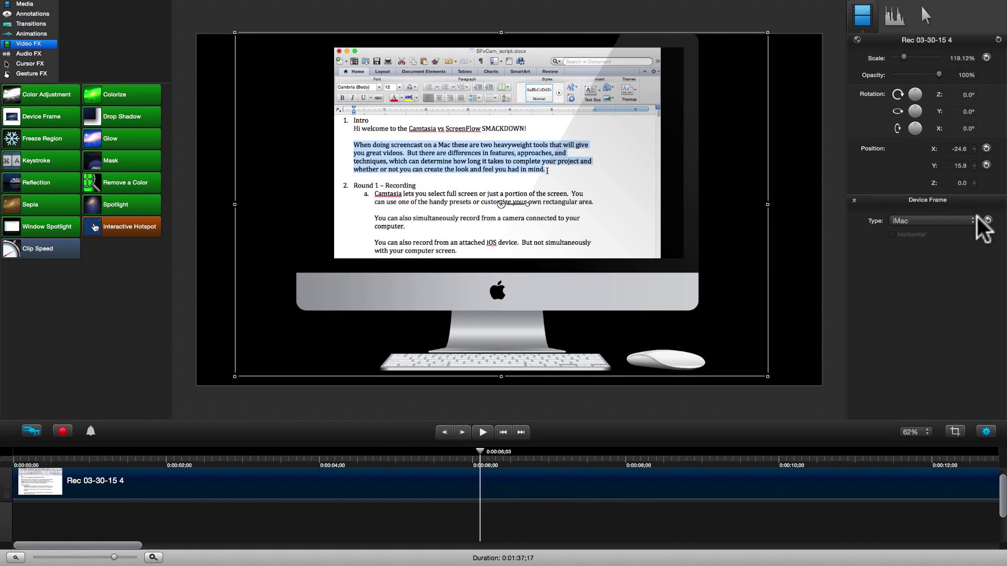
left_click(975, 216)
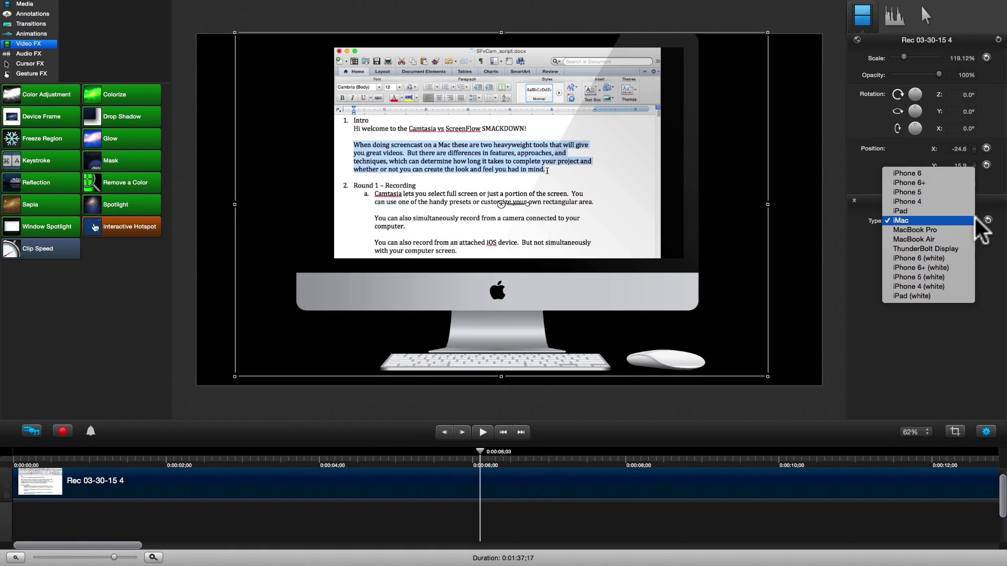
left_click(961, 237)
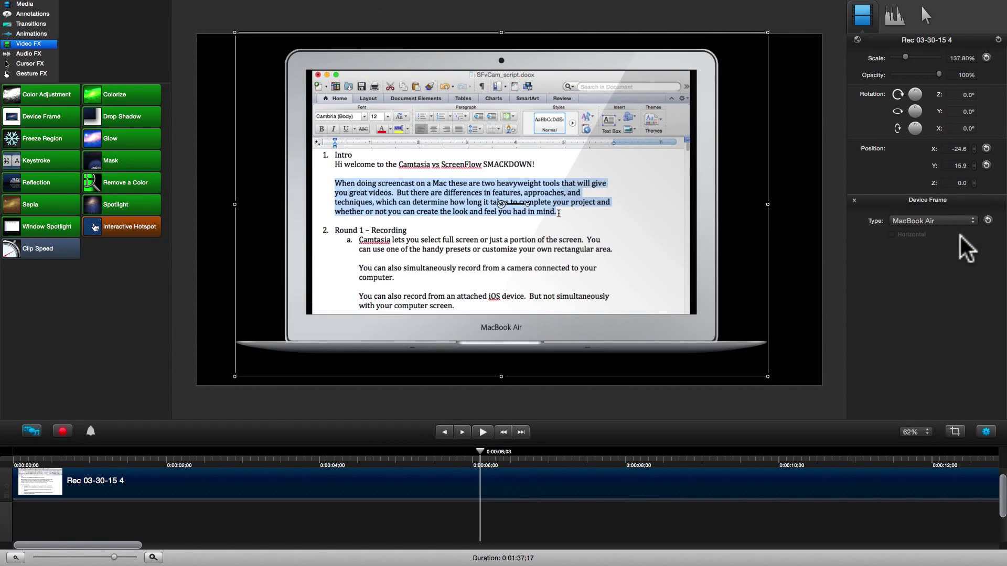
Replace the device frame with a Freeze Region moved earlier in the clip
left_click(851, 199)
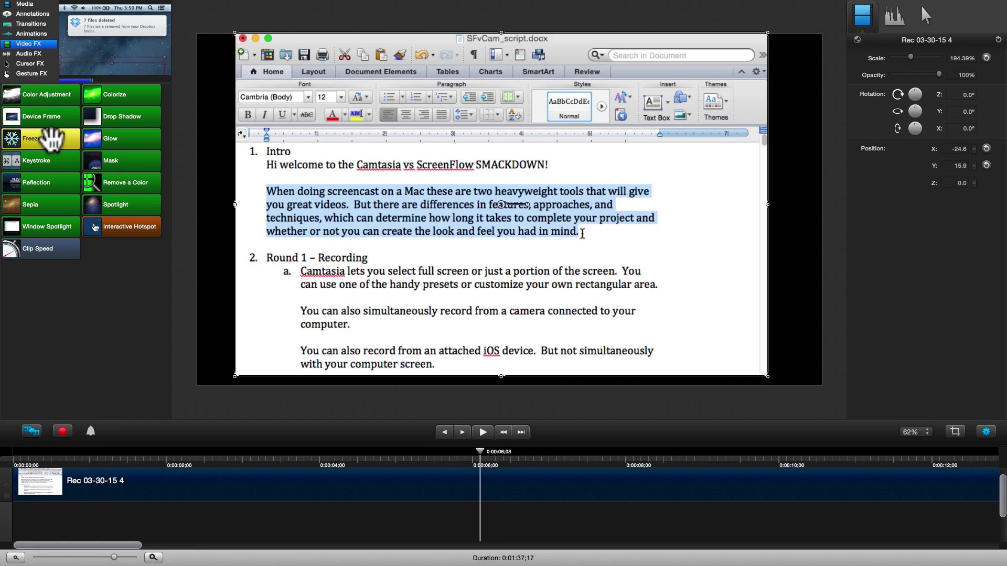
left_click_drag(52, 138, 328, 475)
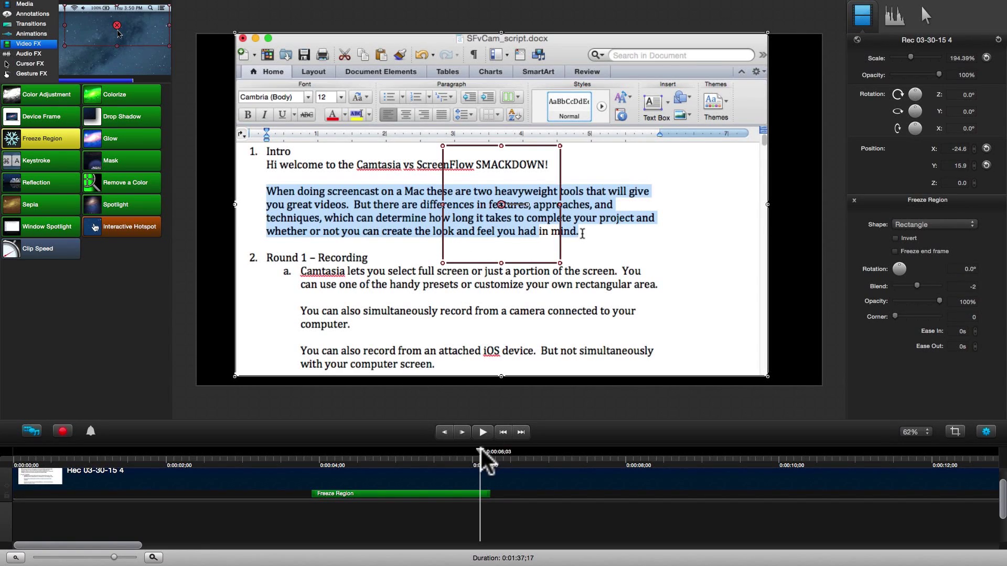
left_click_drag(481, 451, 291, 452)
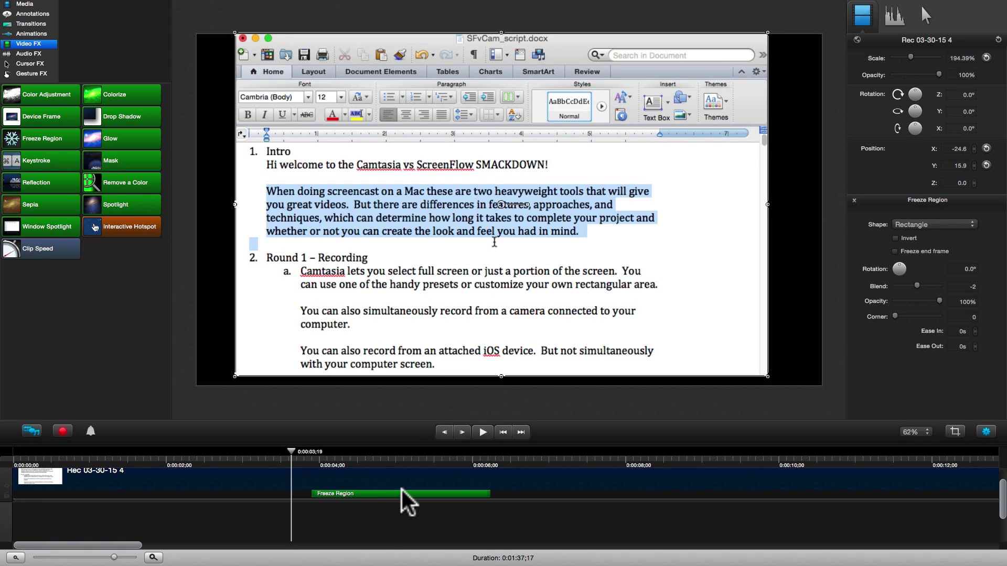
left_click_drag(401, 490, 330, 489)
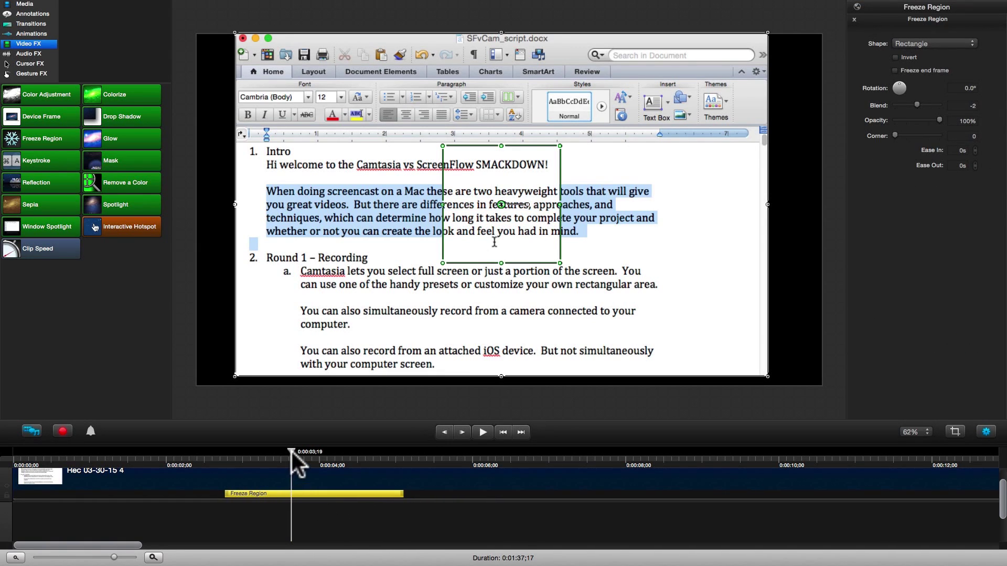
Widen the freeze region box left and right across the intro paragraph
left_click_drag(291, 452, 215, 451)
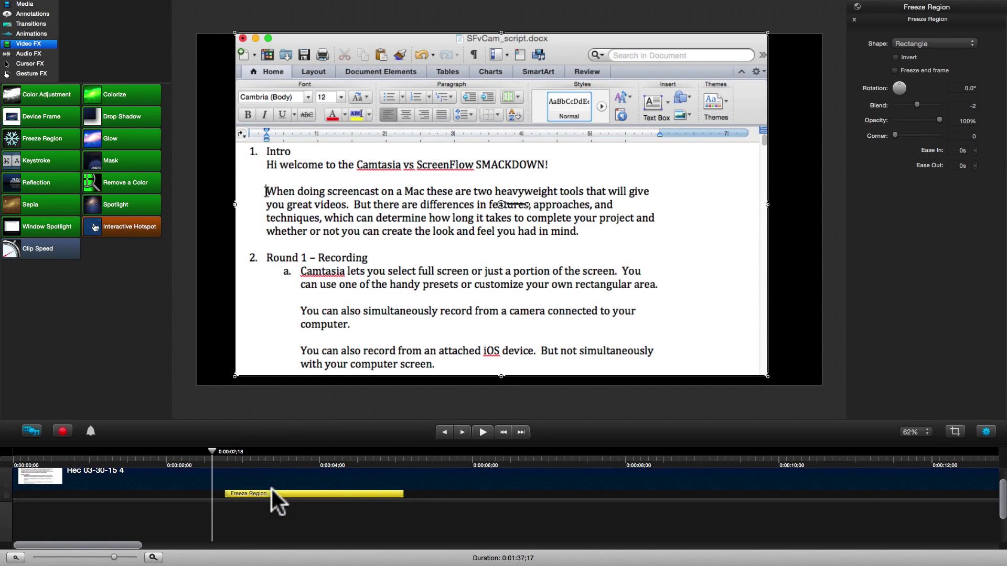
left_click_drag(214, 451, 258, 451)
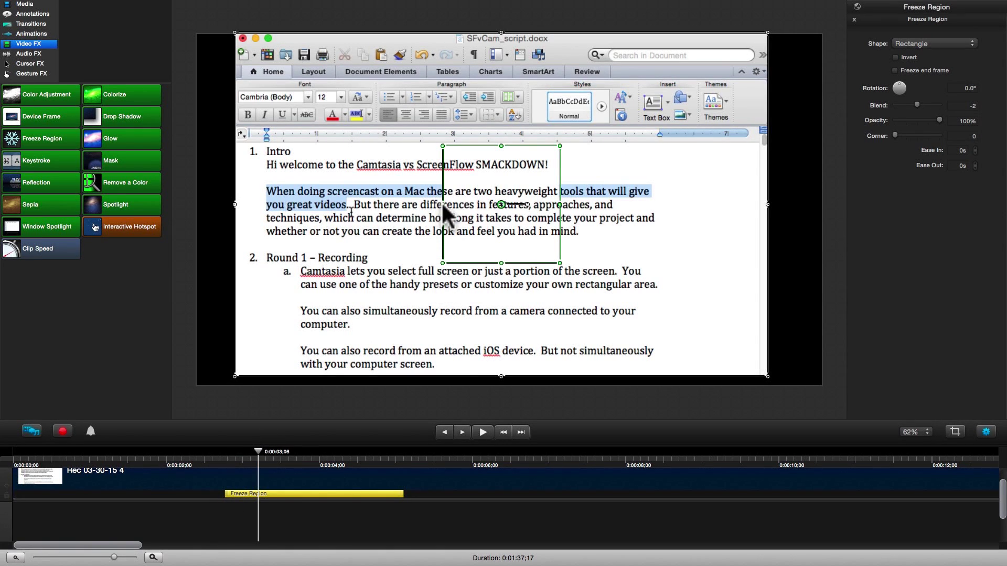
left_click_drag(442, 201, 258, 210)
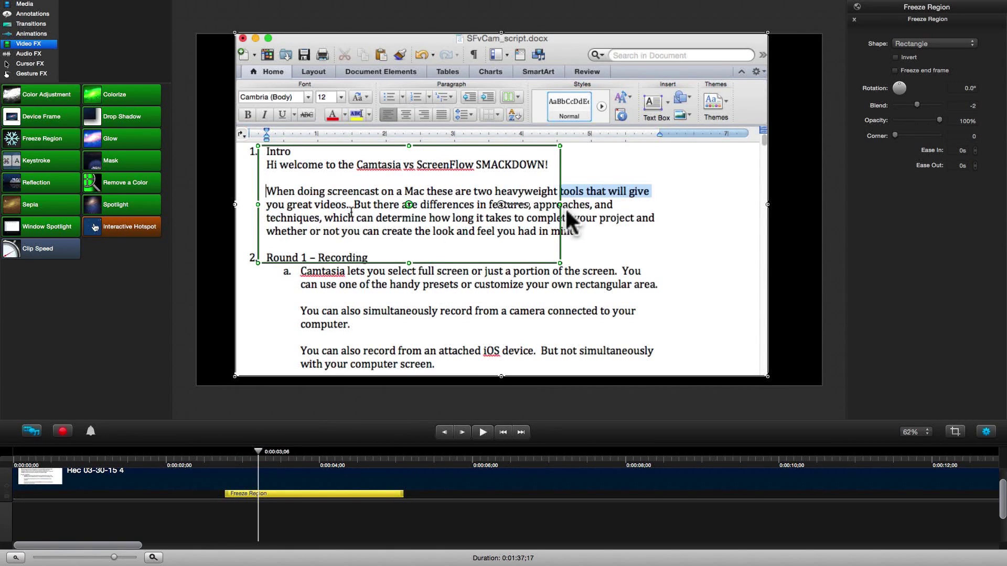
left_click_drag(559, 204, 671, 212)
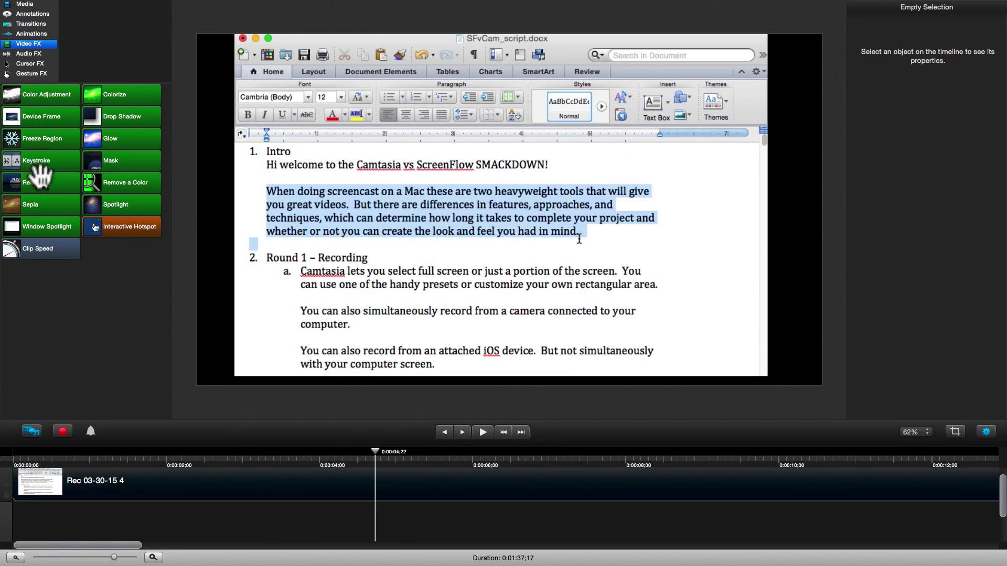
Apply Reflection and shrink the clip to 79.69% scale to reveal it
mouse_move(53, 185)
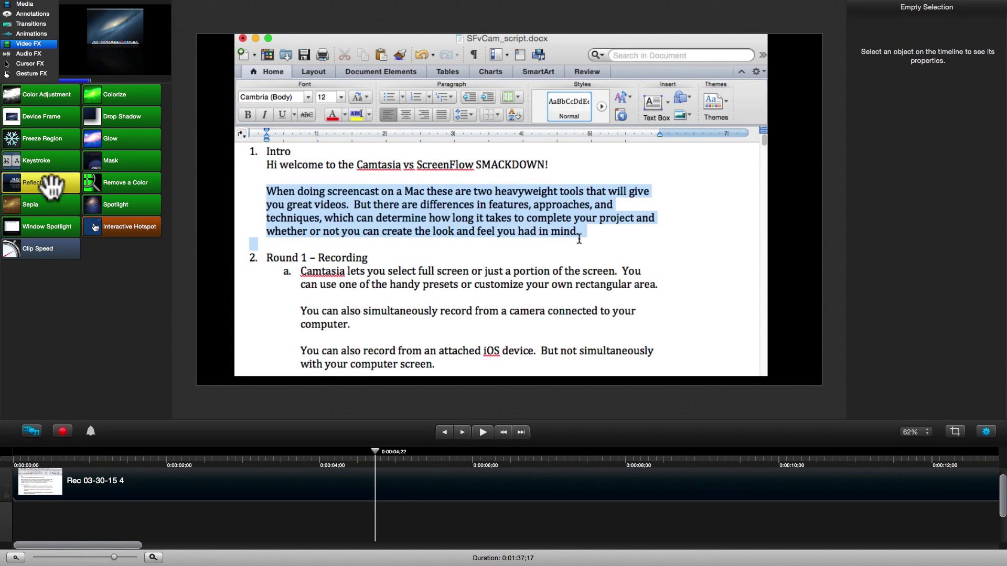
left_click_drag(52, 185, 454, 495)
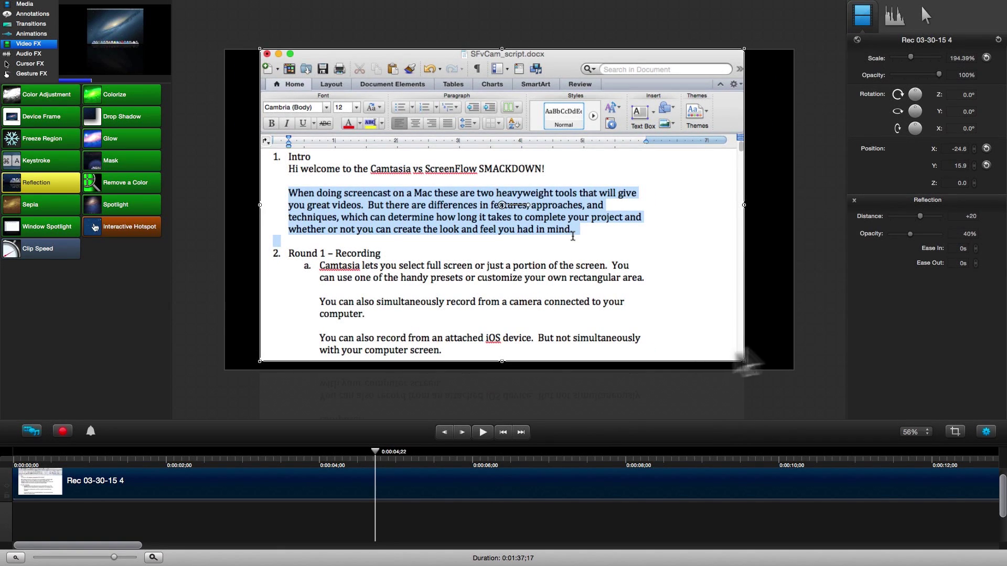
left_click_drag(910, 54, 898, 66)
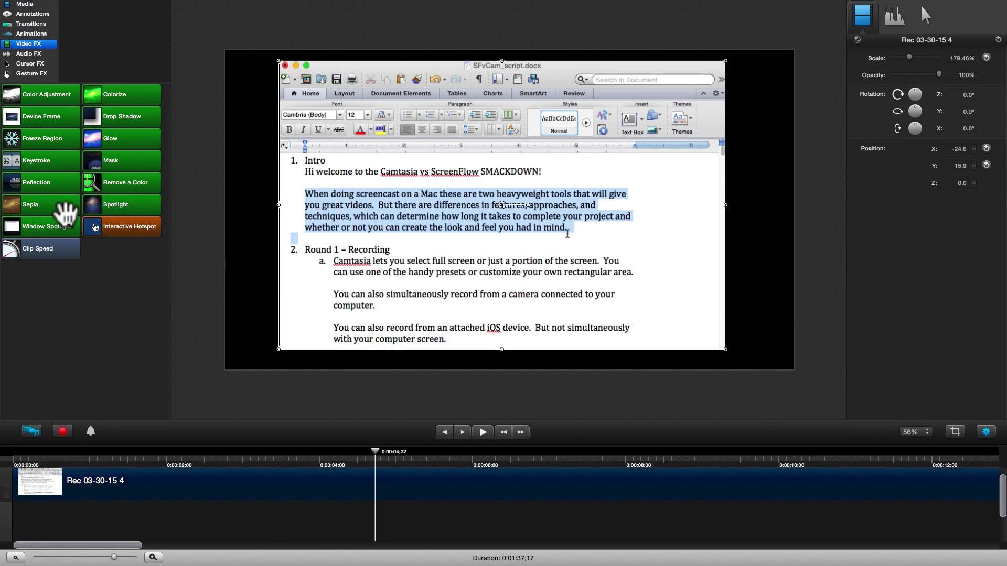
Apply Sepia at intensity +95, then remove it
mouse_move(66, 207)
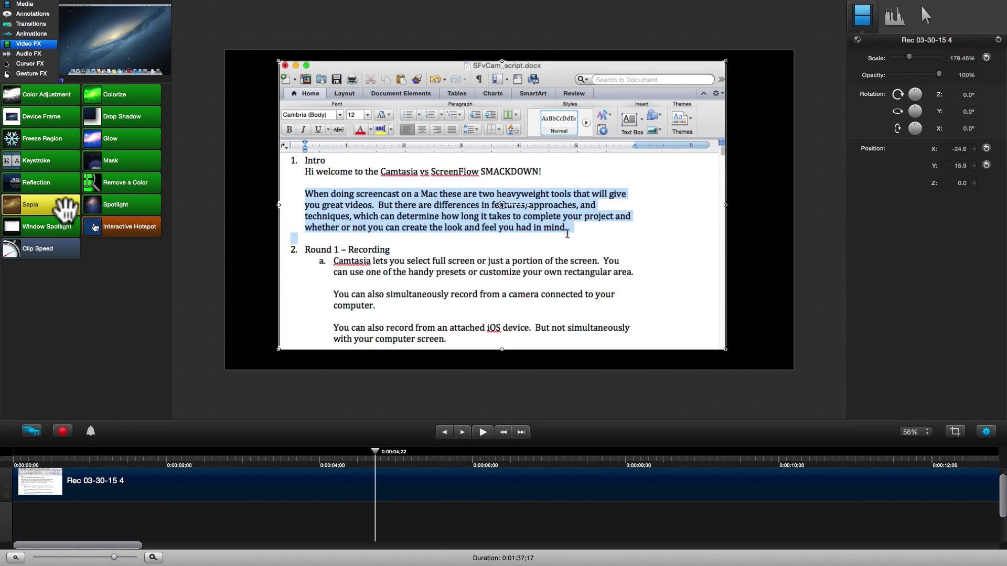
left_click_drag(65, 207, 317, 474)
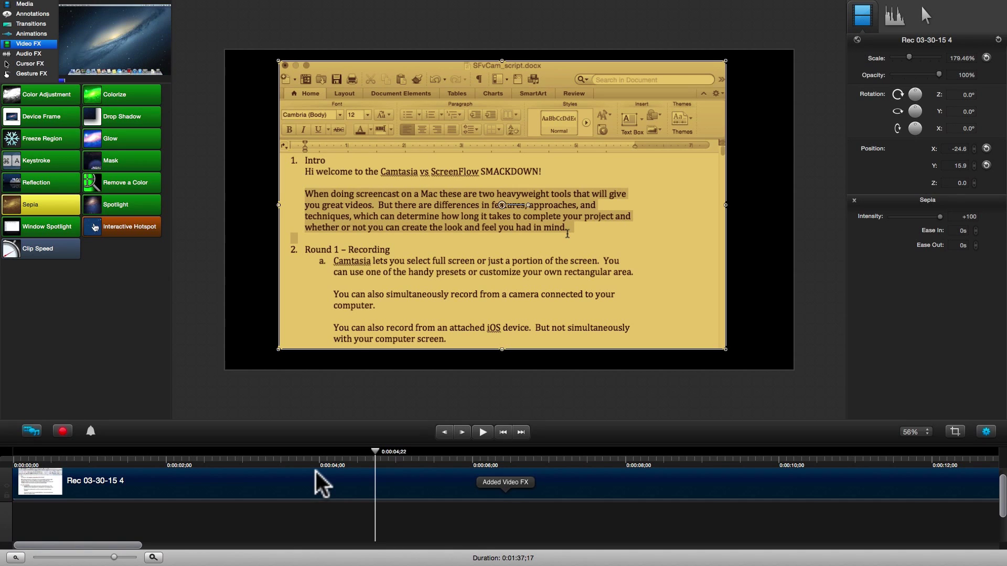
left_click_drag(939, 216, 935, 219)
left_click(854, 200)
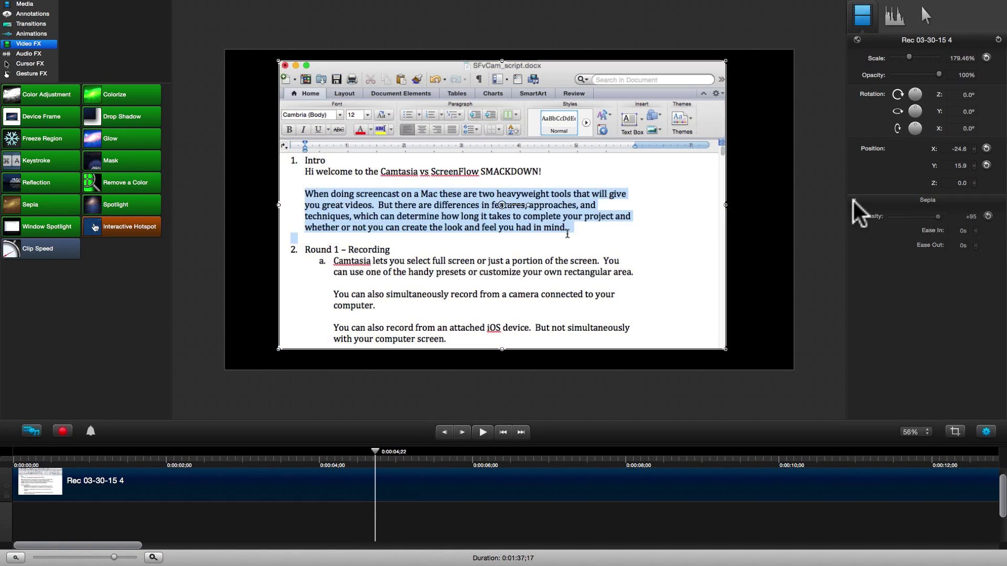
Apply Clip Speed to the recording, preview the sped-up clip, then remove it
mouse_move(53, 245)
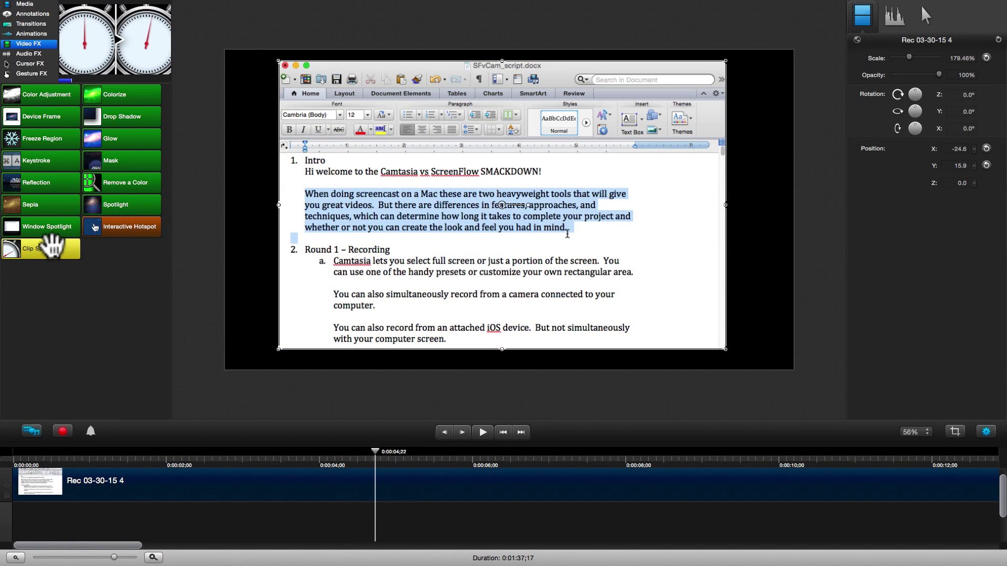
left_click_drag(52, 245, 382, 482)
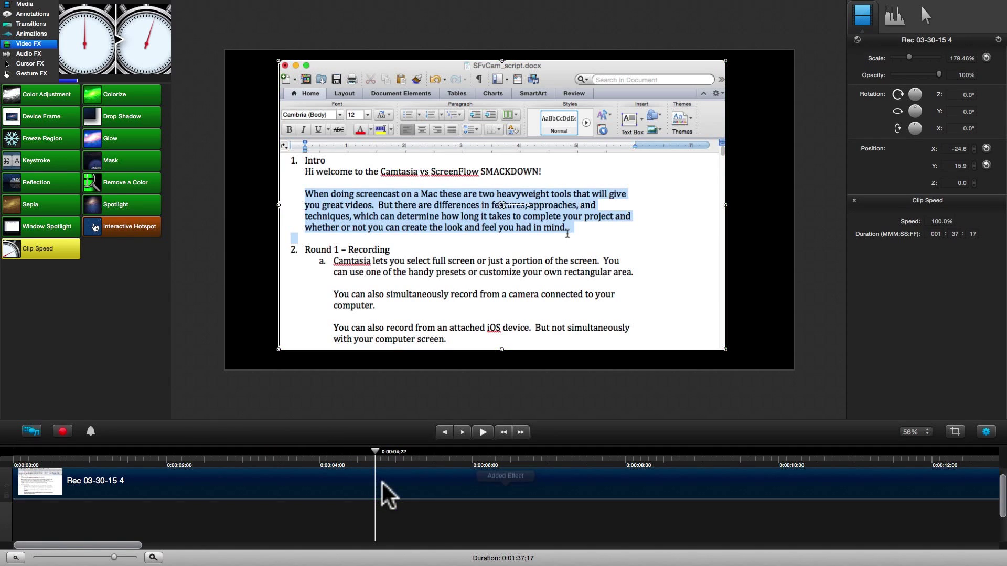
left_click(941, 221)
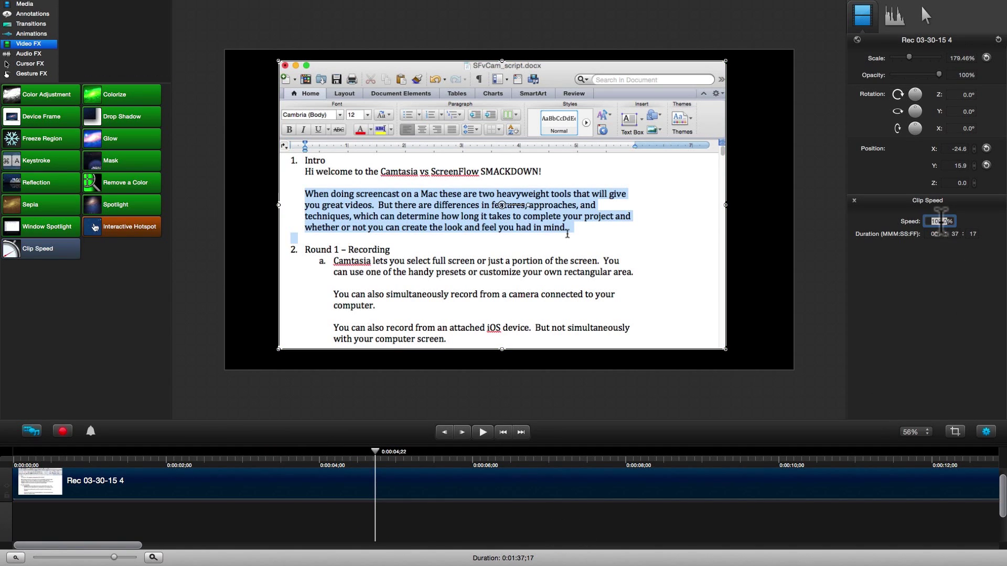
left_click(483, 432)
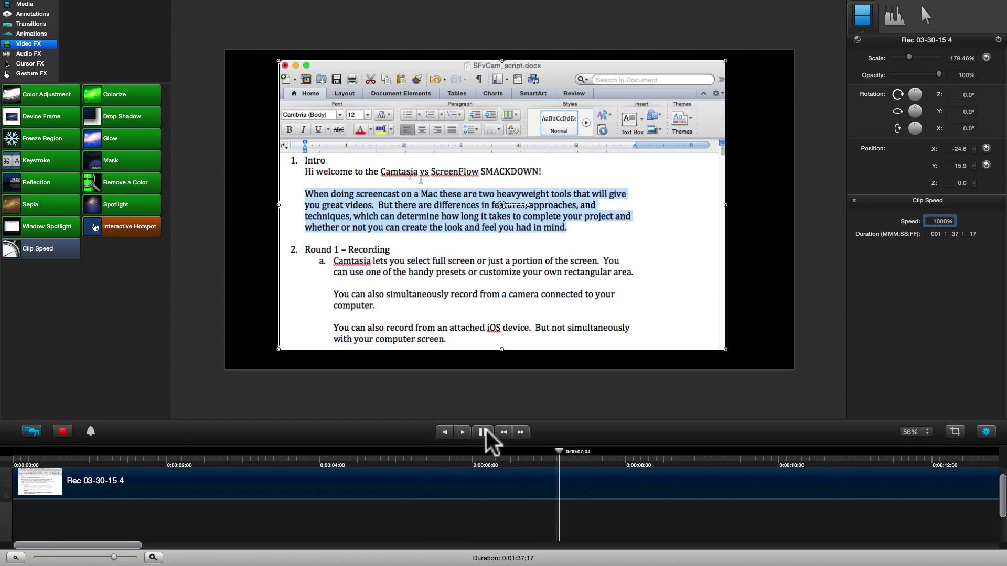
left_click(483, 432)
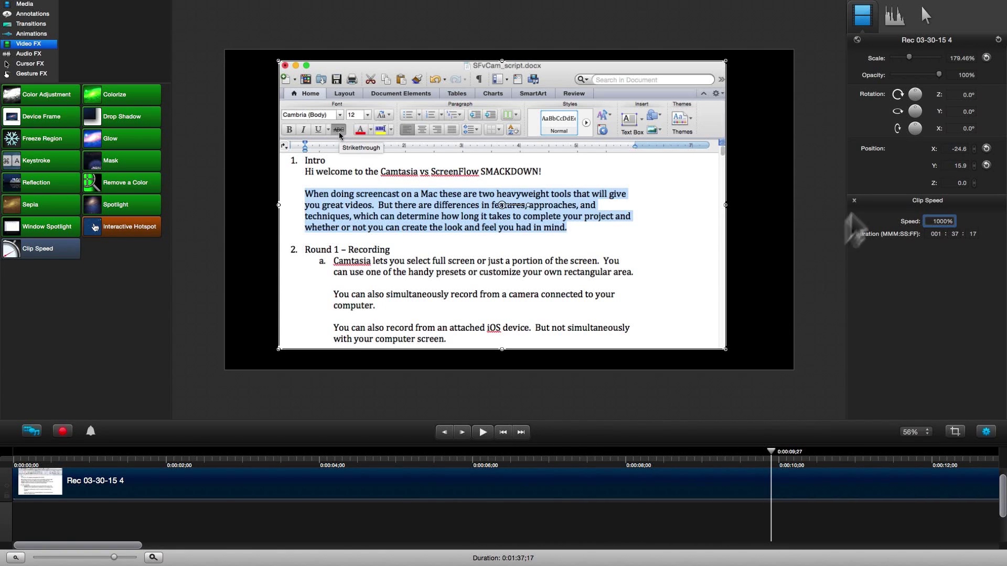
left_click(855, 200)
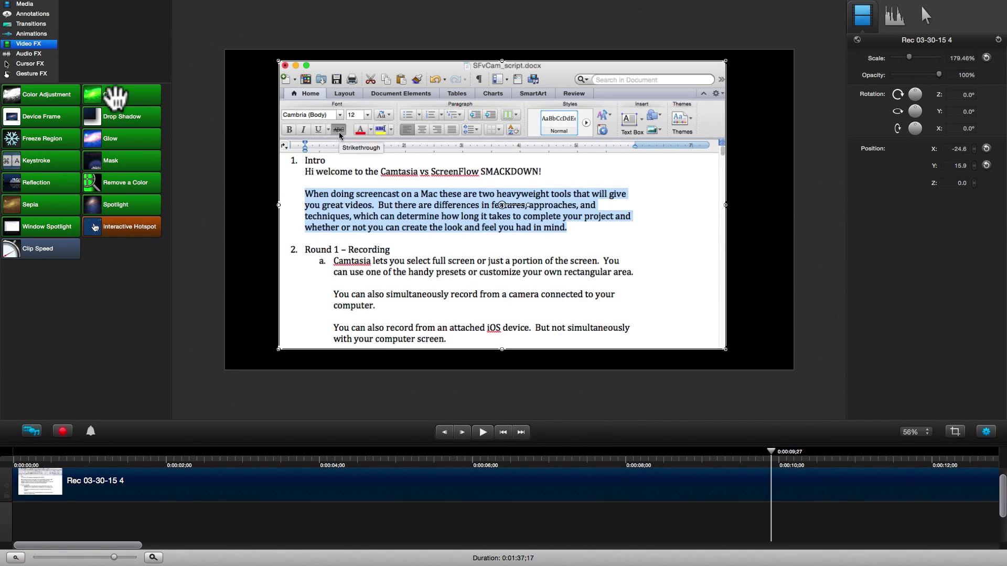
Apply an orange Colorize tint, adjust its amount, then remove it
mouse_move(115, 95)
left_click_drag(118, 94, 409, 497)
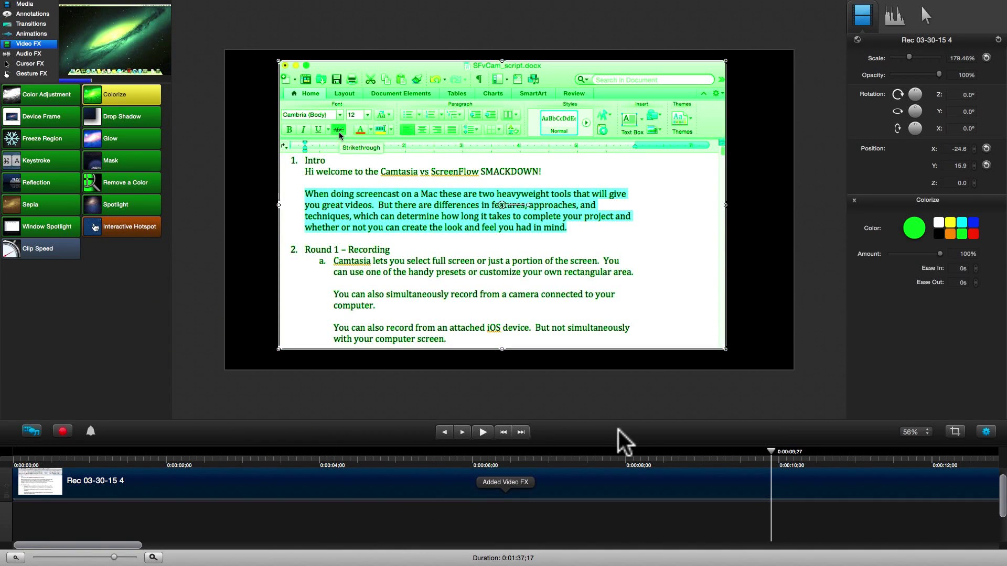
left_click(951, 234)
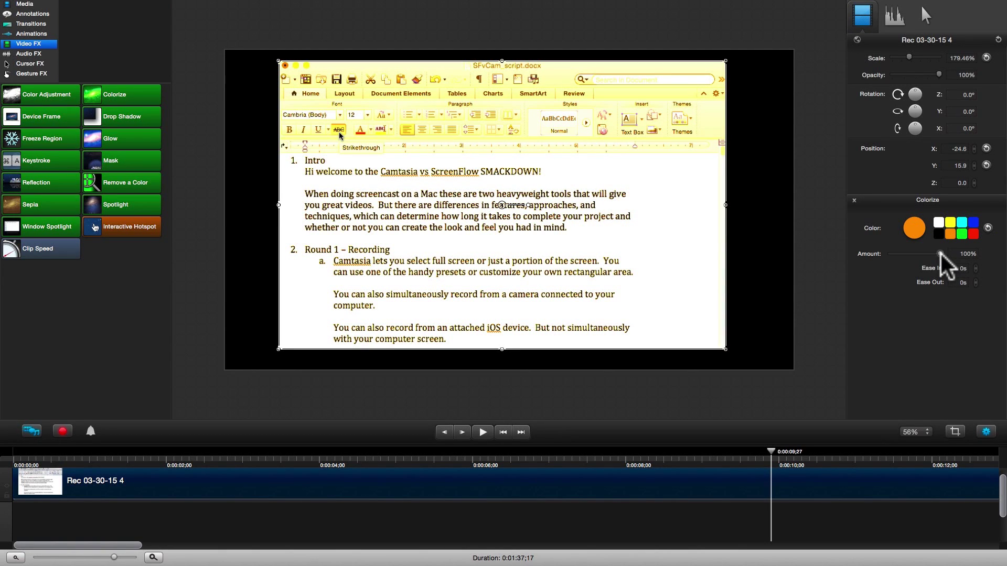
mouse_move(940, 254)
left_mouse_down()
mouse_move(892, 255)
mouse_move(936, 255)
left_mouse_up()
left_click(854, 200)
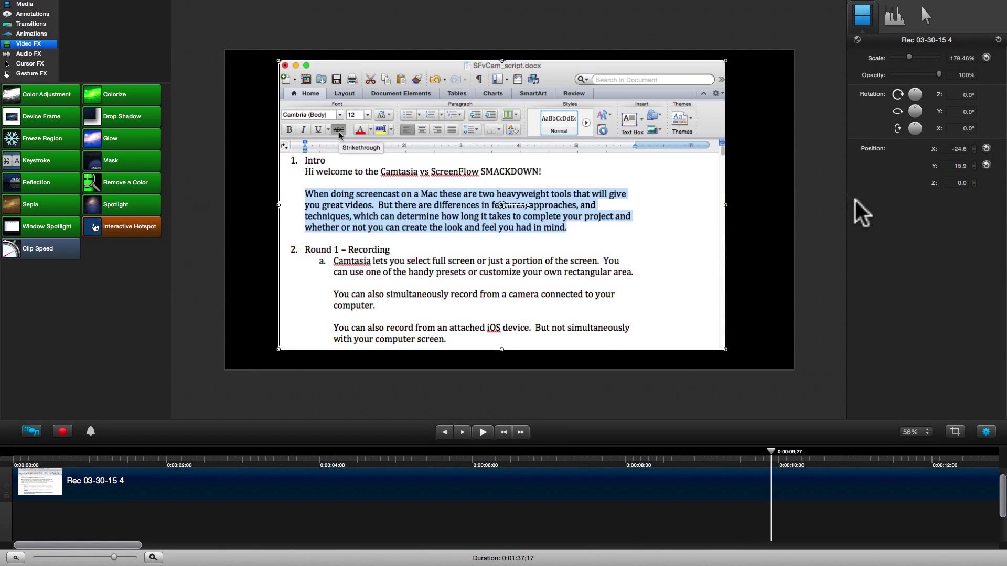
mouse_move(123, 116)
left_click_drag(123, 116, 546, 299)
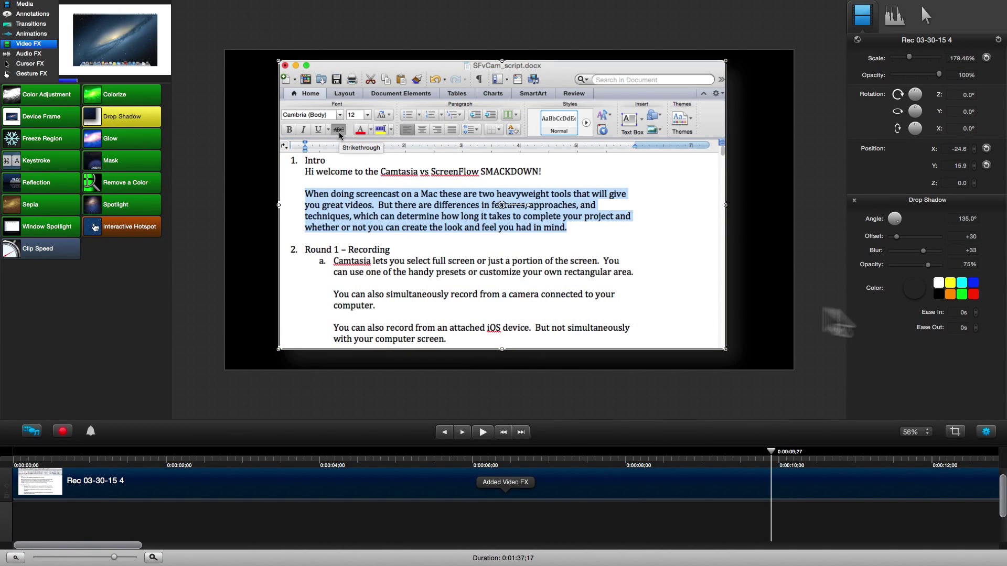
left_click(938, 283)
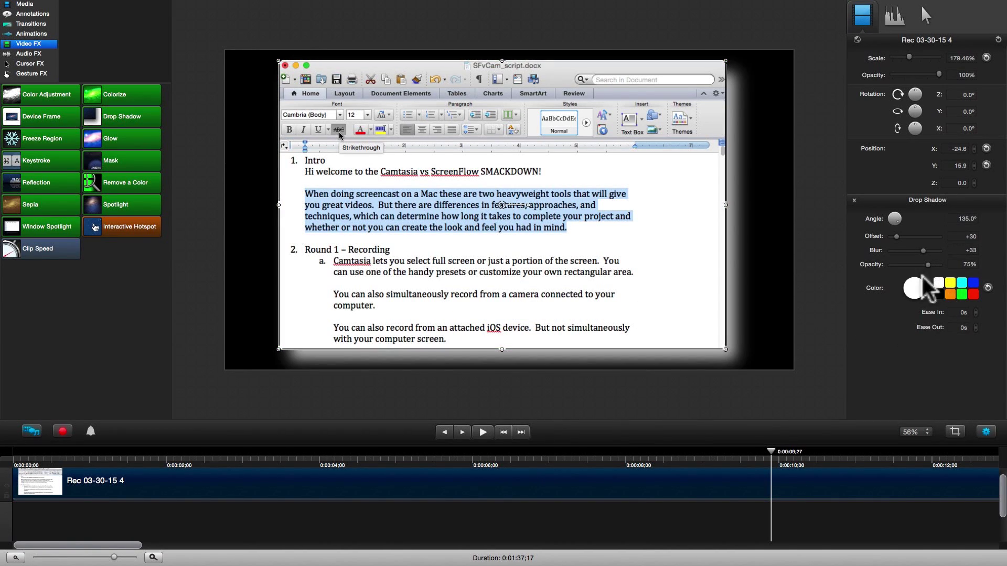
left_click_drag(896, 237, 909, 265)
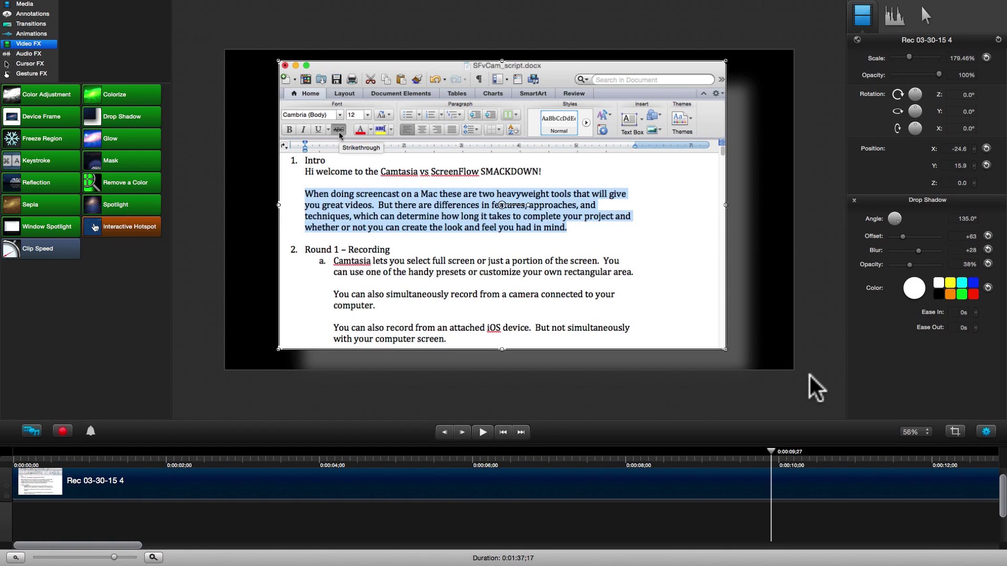
left_click(854, 200)
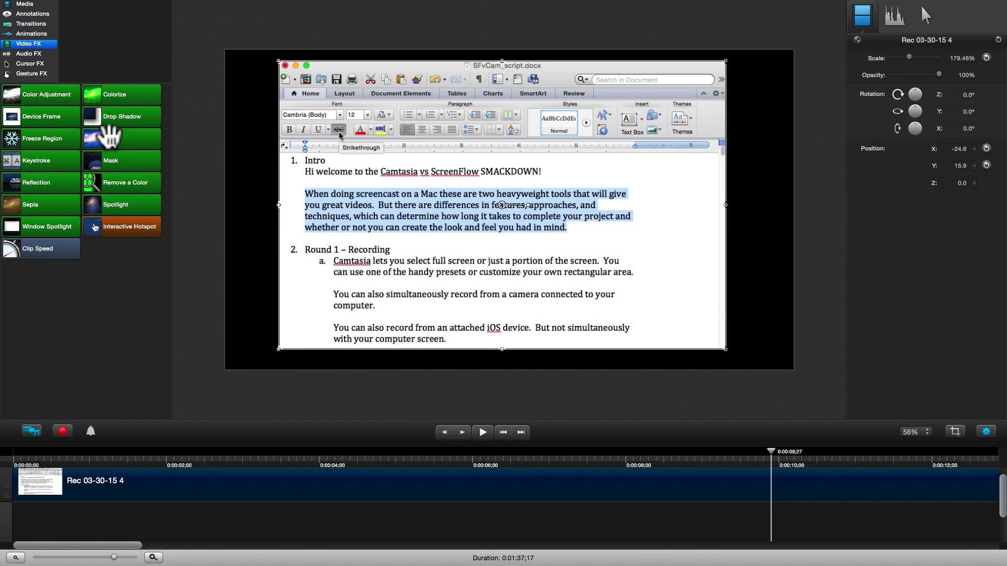
left_click_drag(110, 136, 477, 269)
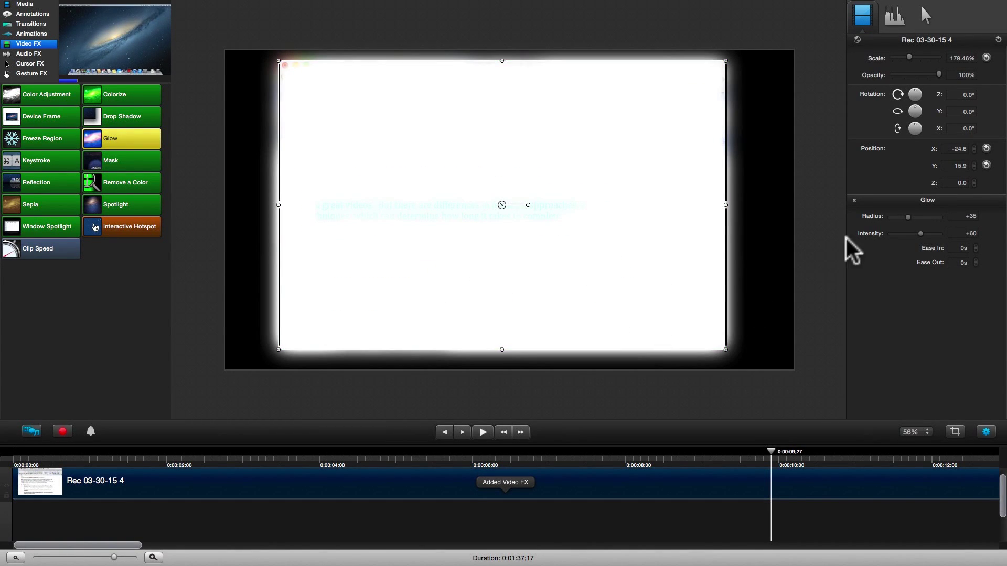
left_click(854, 201)
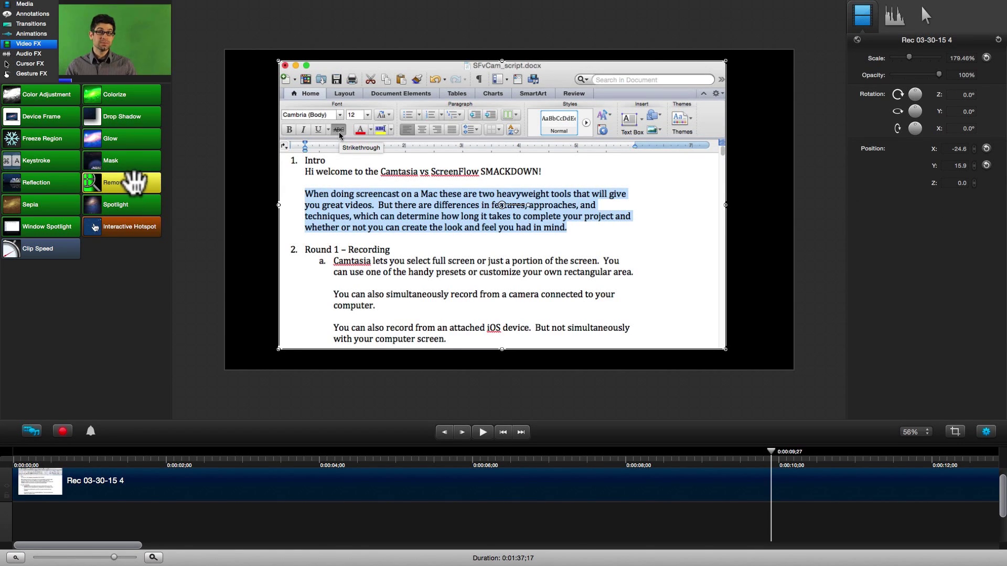
left_click_drag(134, 181, 470, 497)
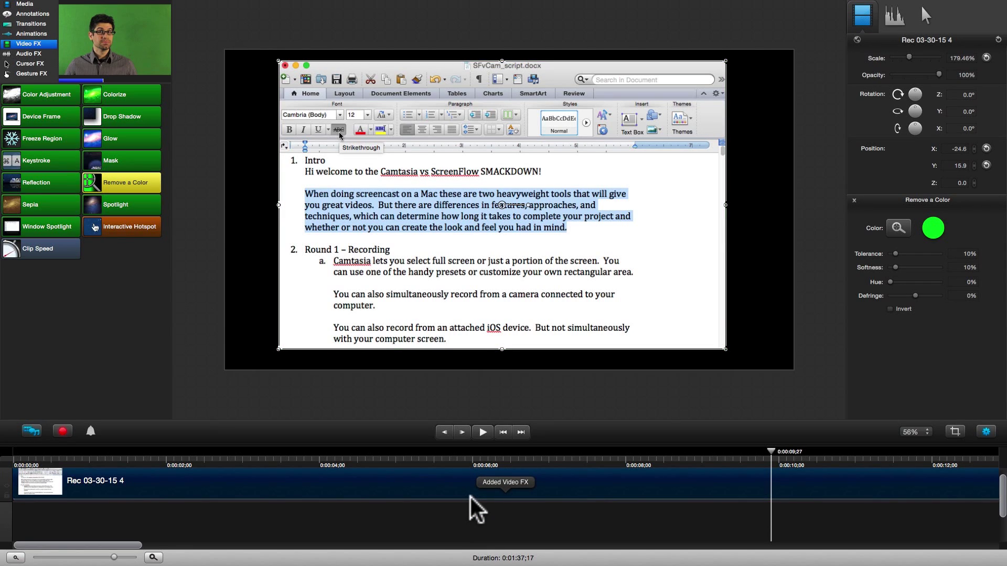
left_click(897, 227)
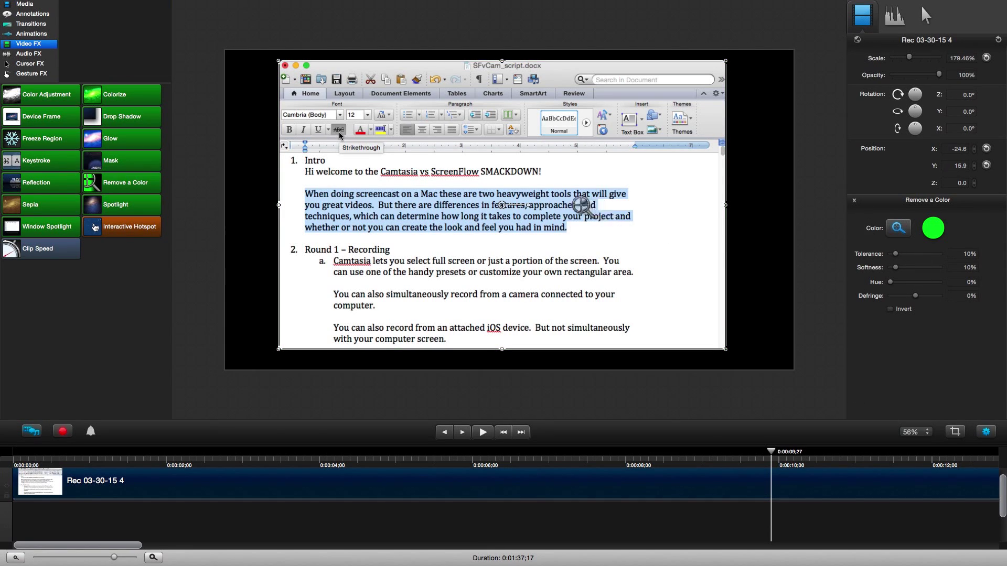
left_click(576, 201)
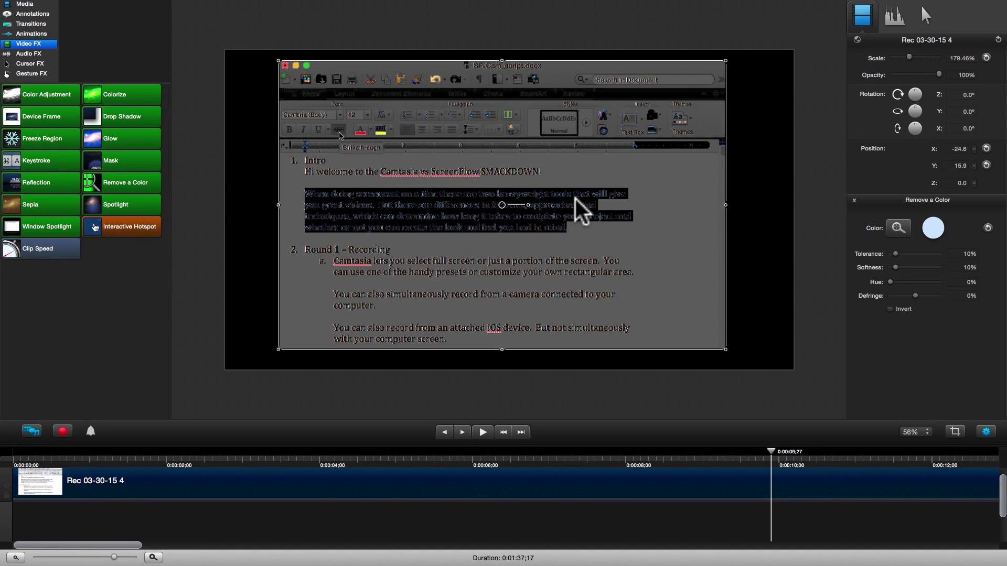
left_click(854, 200)
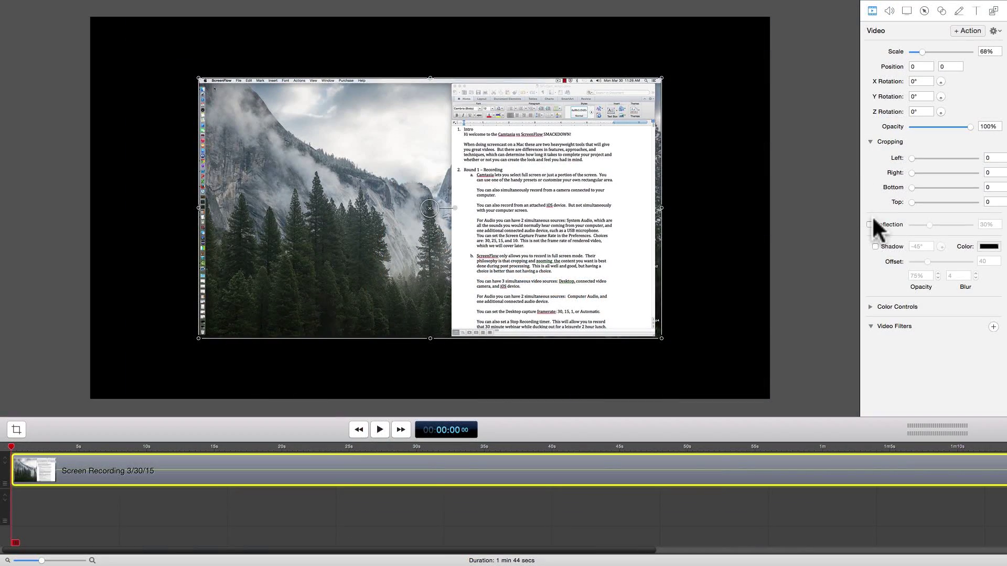
Try a reflection and a white drop shadow with offset 64.57, then turn both off
left_click(869, 224)
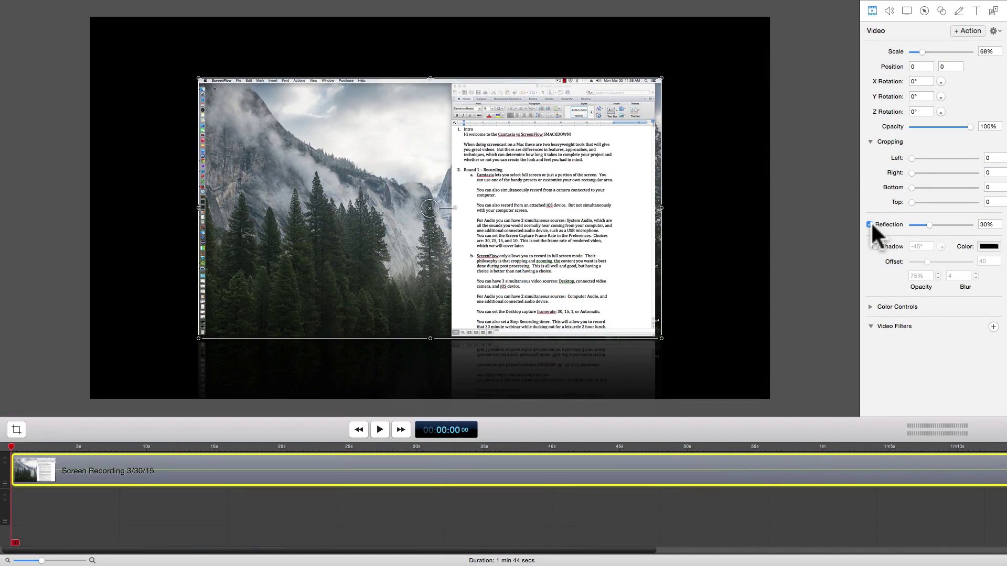
left_click(870, 225)
left_click(874, 246)
left_click(987, 248)
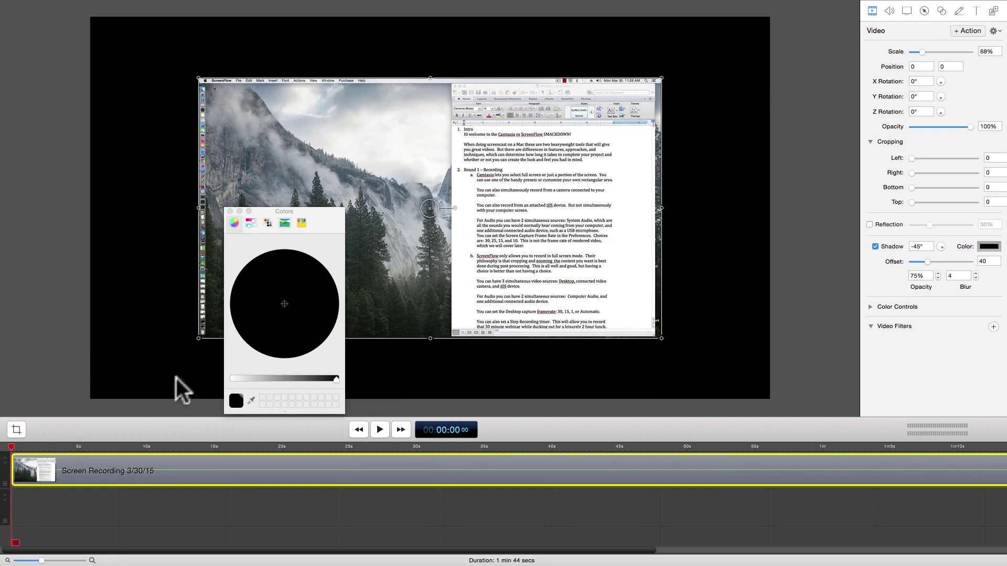
left_click(232, 378)
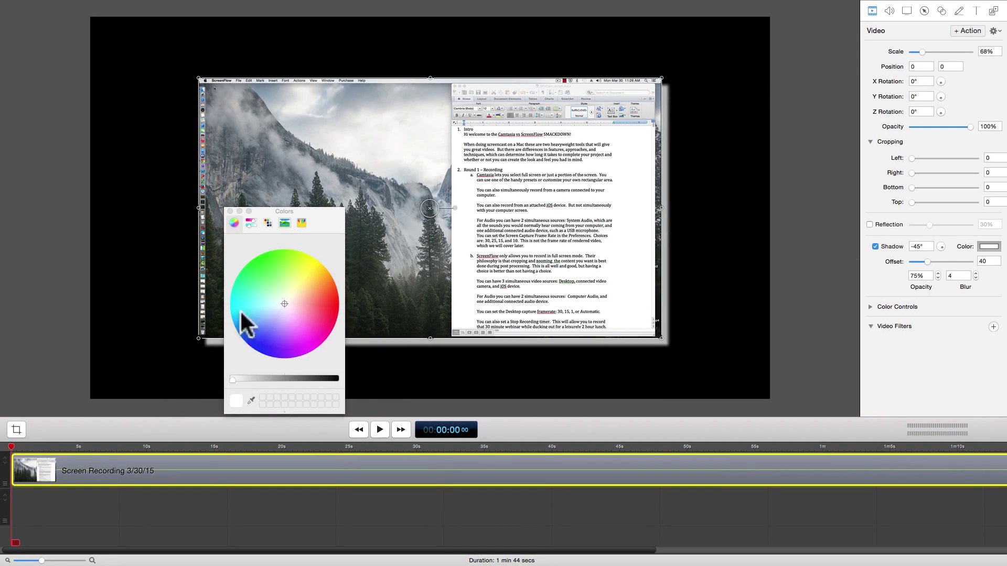
left_click(229, 211)
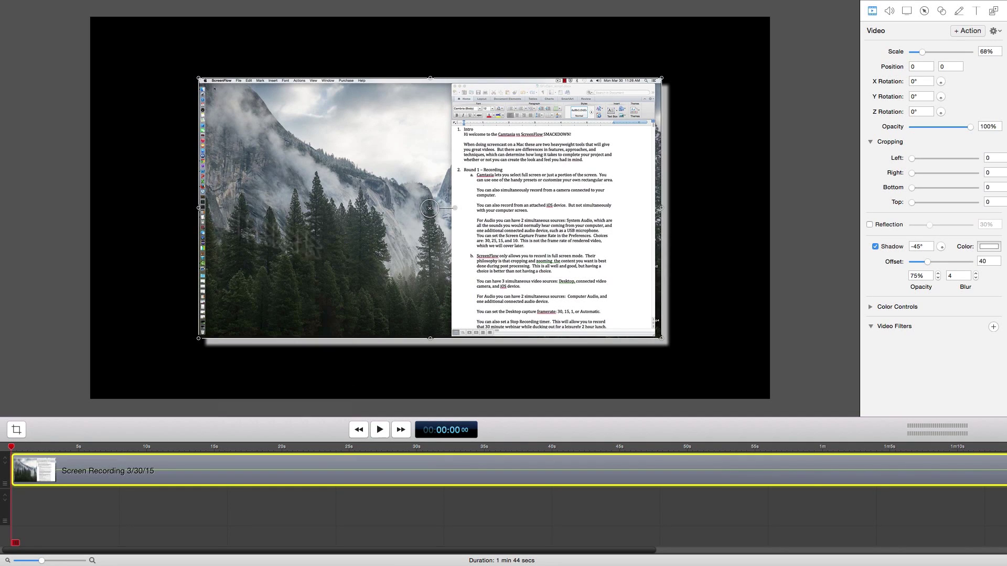
left_click_drag(927, 262, 938, 262)
left_click(874, 247)
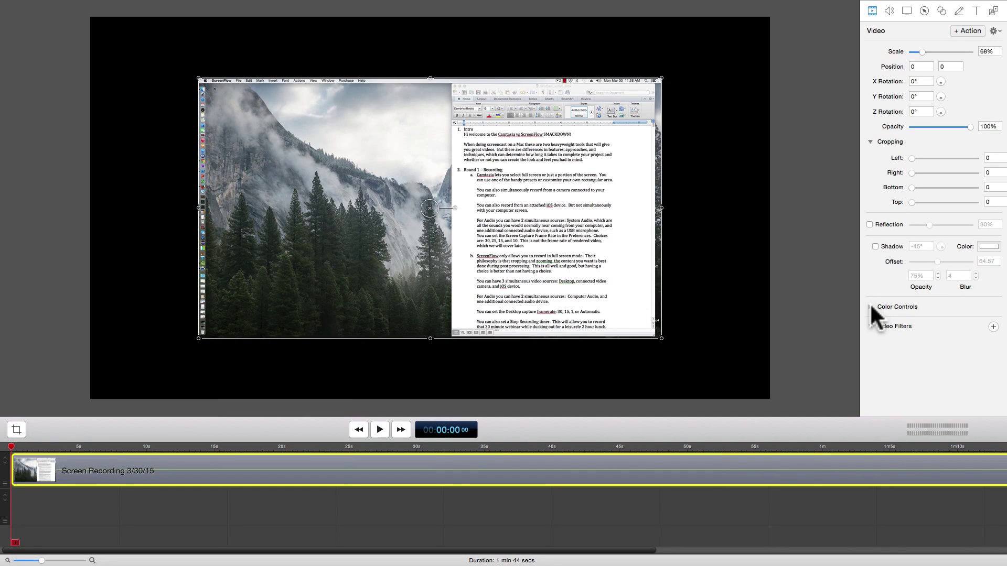
Reset the clip to actual 100% size and set saturation to 294% and brightness to 95%
left_click(870, 307)
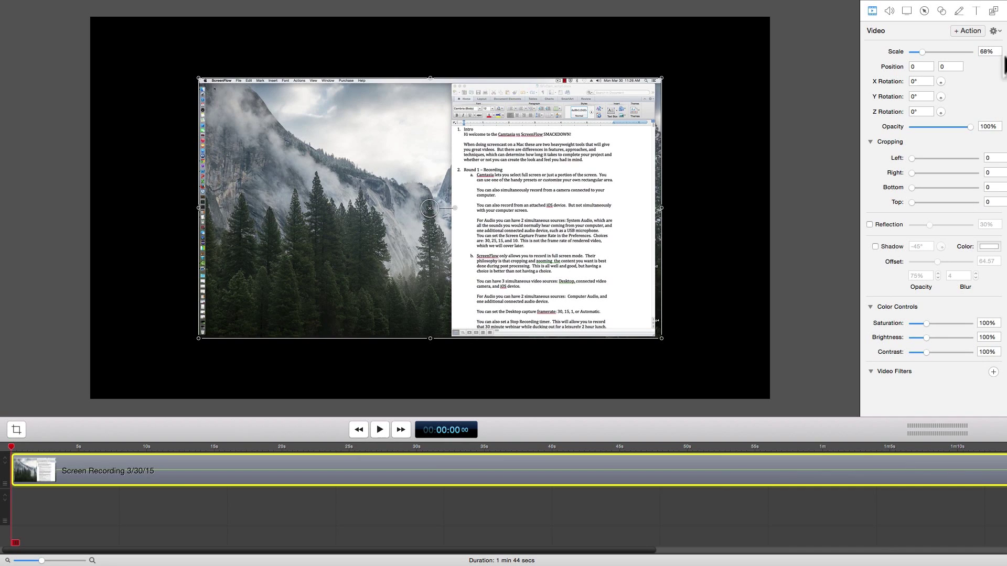
left_click(994, 31)
left_click(986, 55)
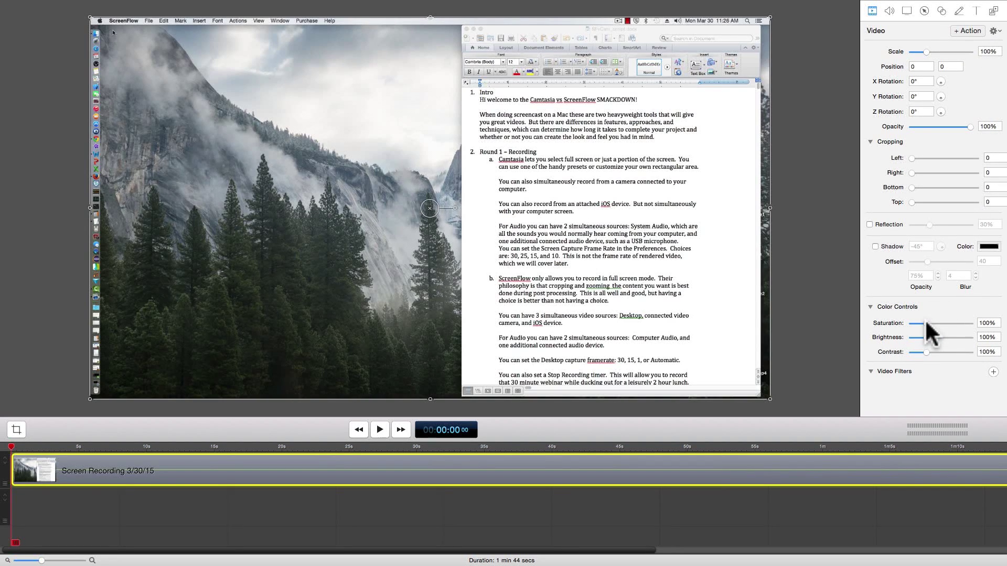
left_click_drag(926, 323, 946, 323)
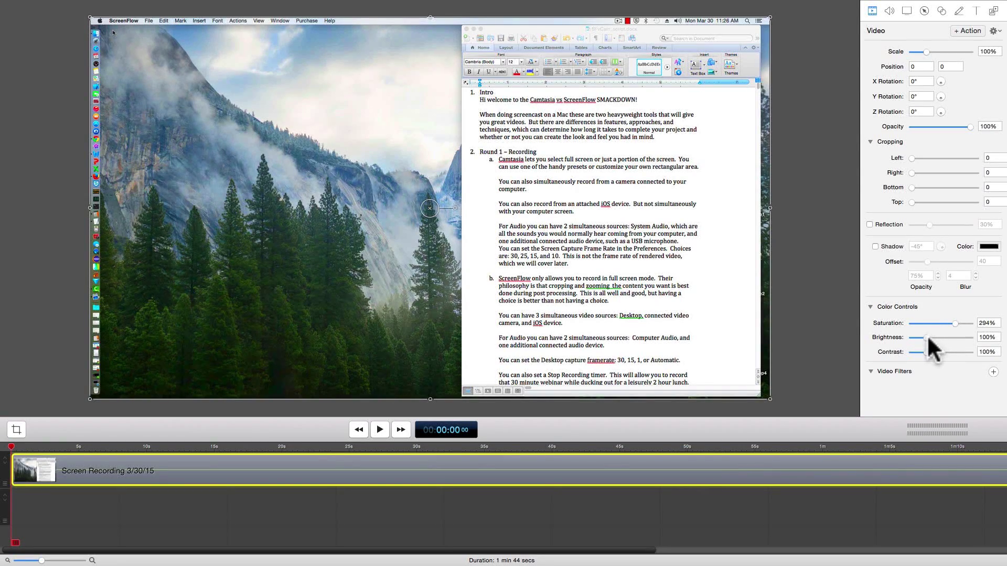
left_click_drag(927, 337, 932, 352)
Reset saturation, brightness and contrast to 100% and collapse the colour controls
left_click(995, 30)
left_click(991, 56)
left_click(870, 306)
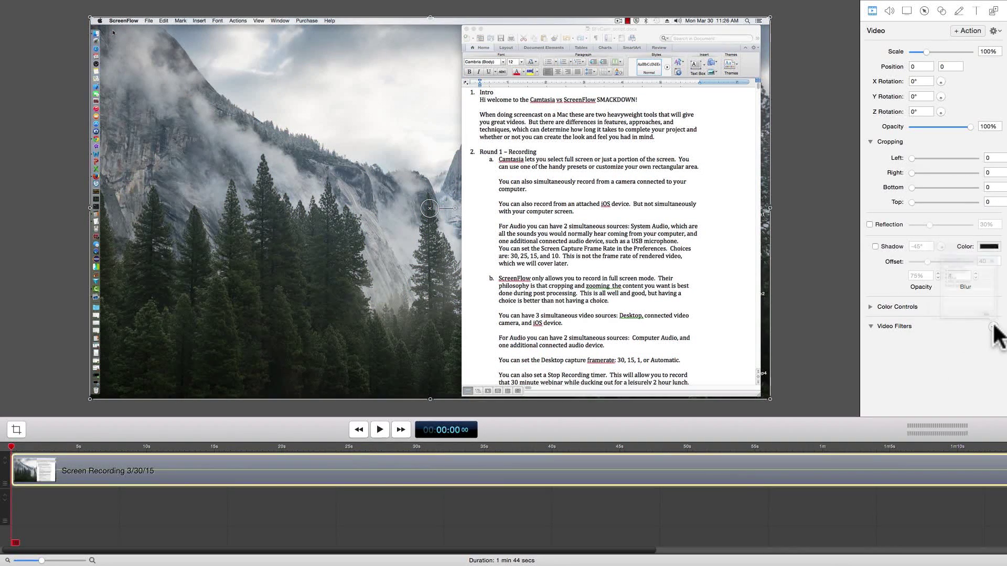
Add a Chroma Key filter with White Clip 105, sampling its key colour from the forest
left_click(993, 326)
left_click(926, 197)
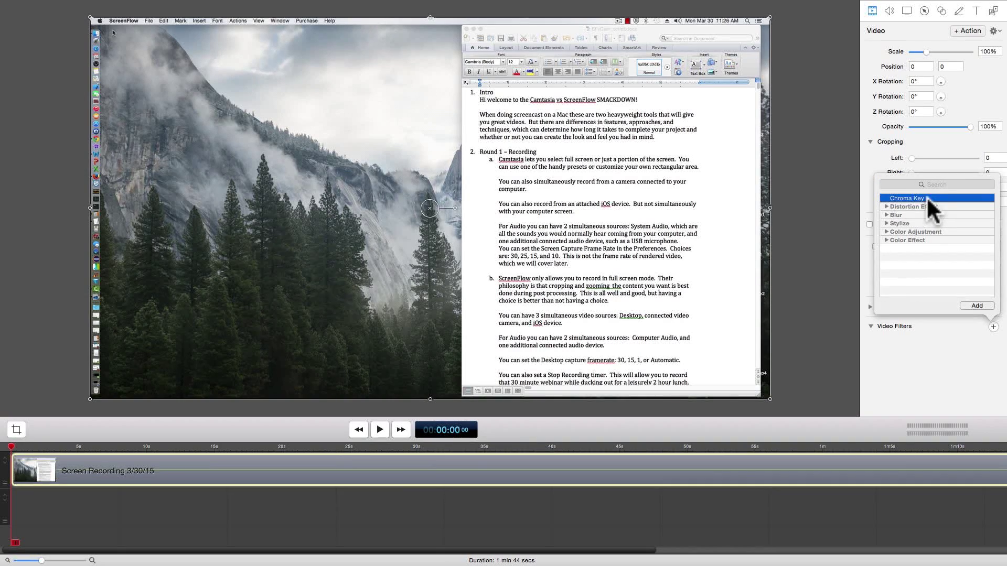
left_click(977, 306)
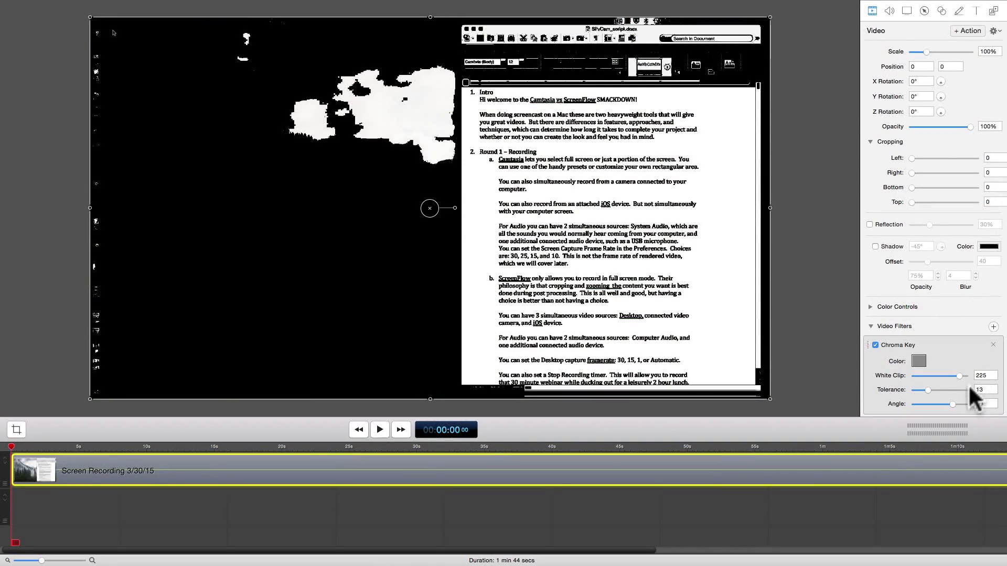
left_click_drag(959, 375, 936, 375)
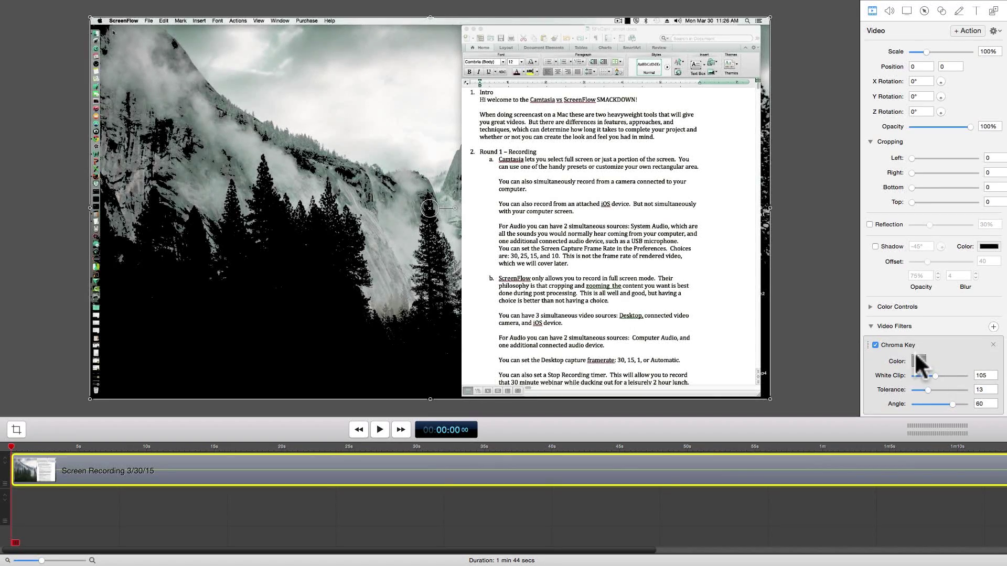
left_click(917, 360)
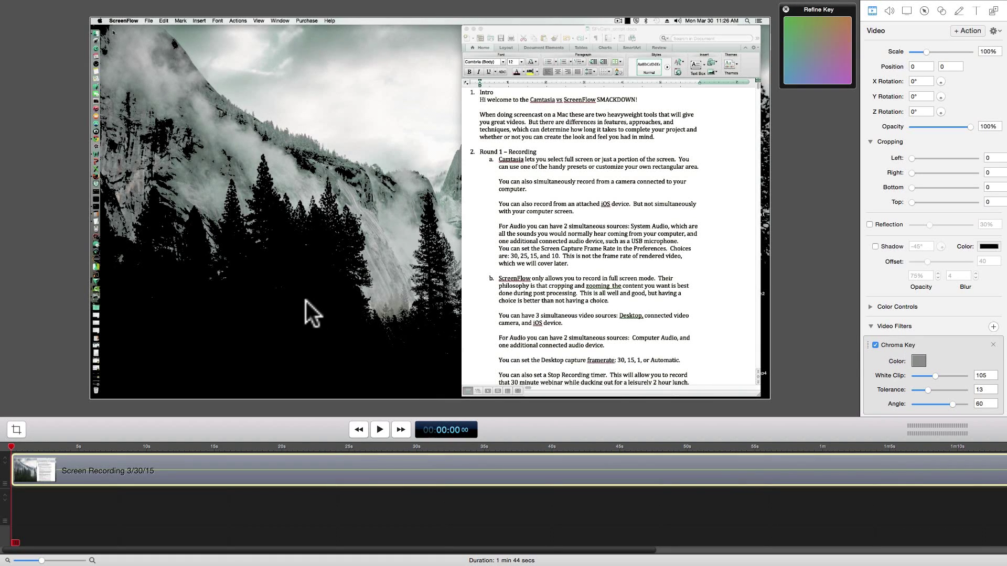
left_click(308, 298)
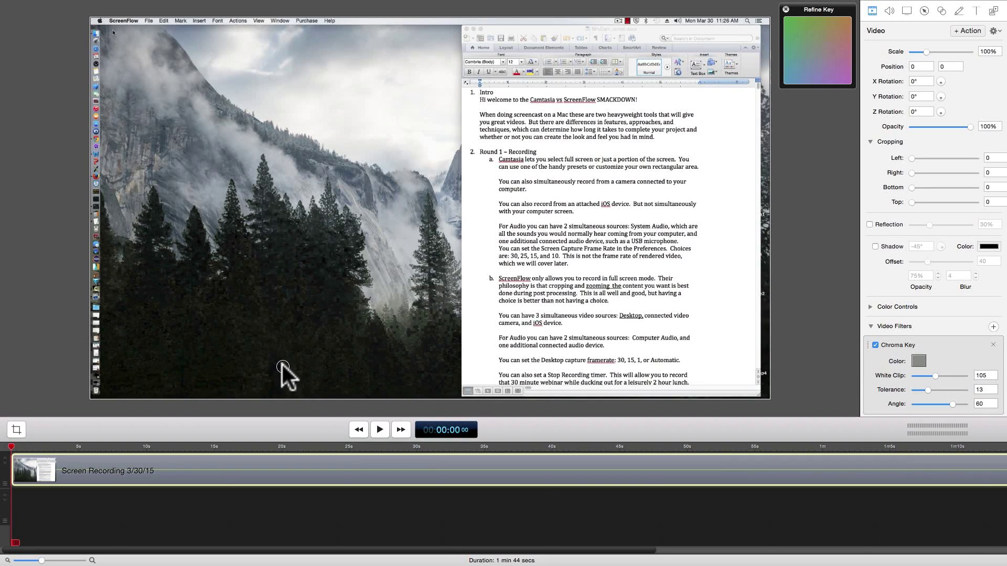
left_click(301, 335)
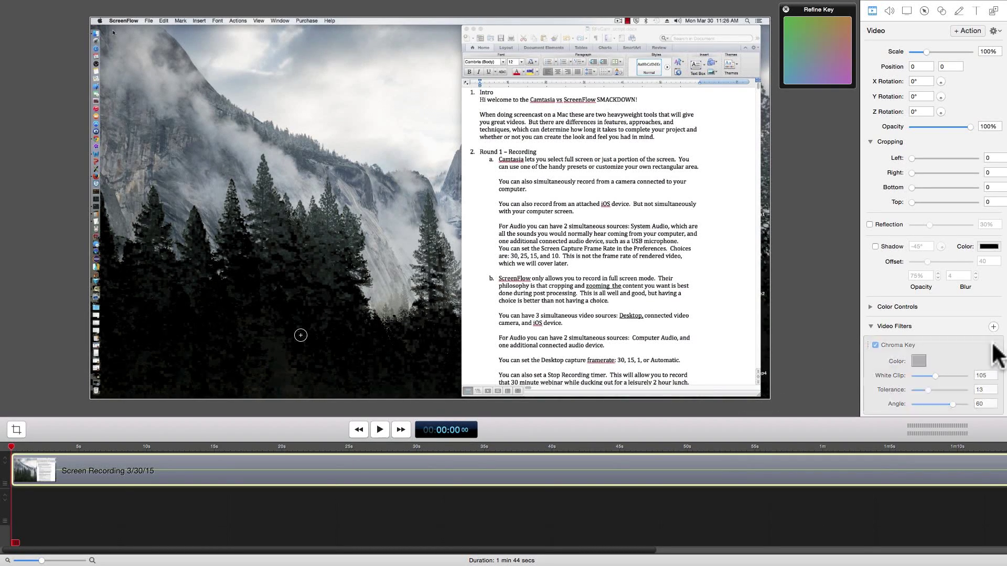
Replace the Chroma Key filter with a Bump Distortion filter
left_click(994, 345)
left_click(994, 328)
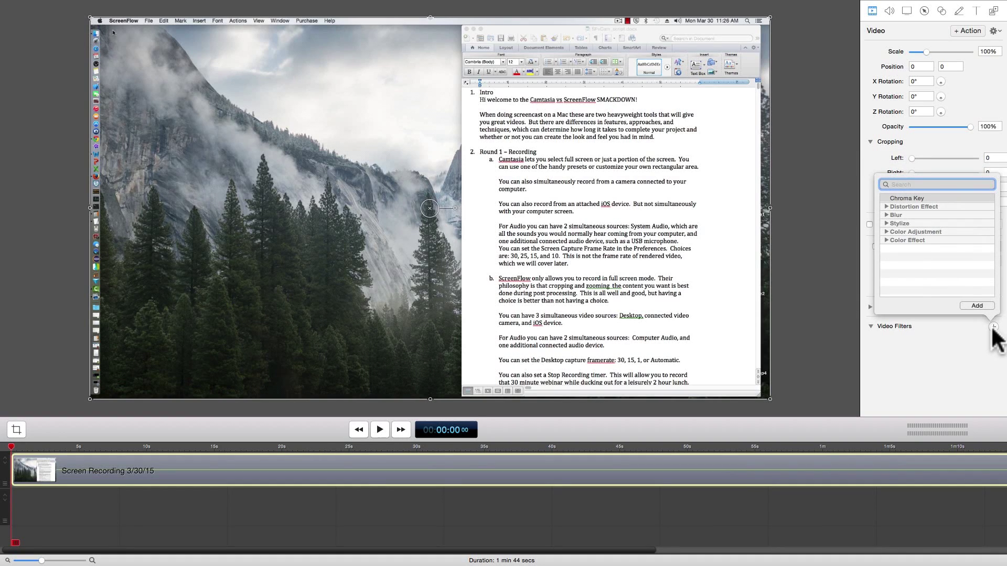
left_click(886, 207)
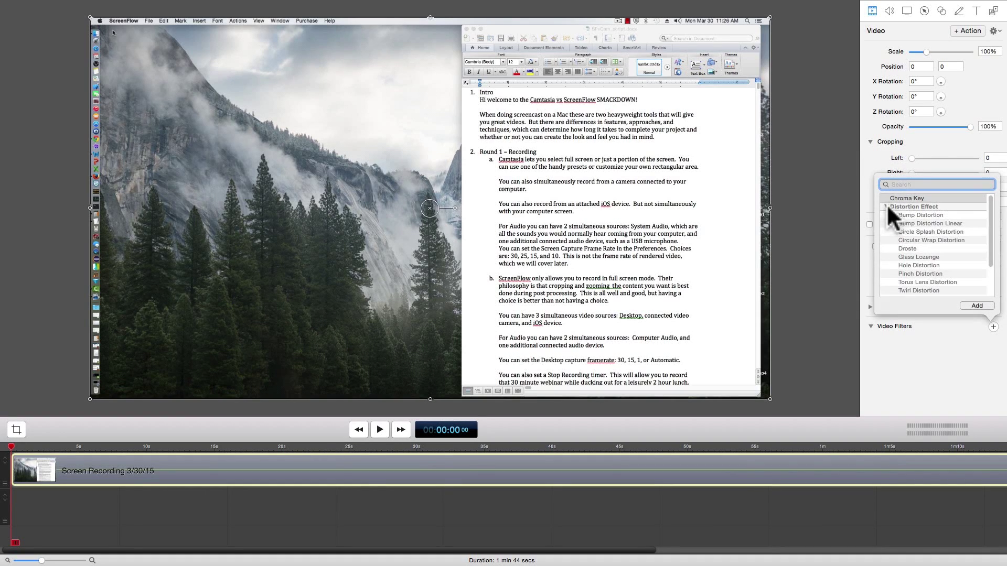
left_click(910, 215)
left_click(979, 306)
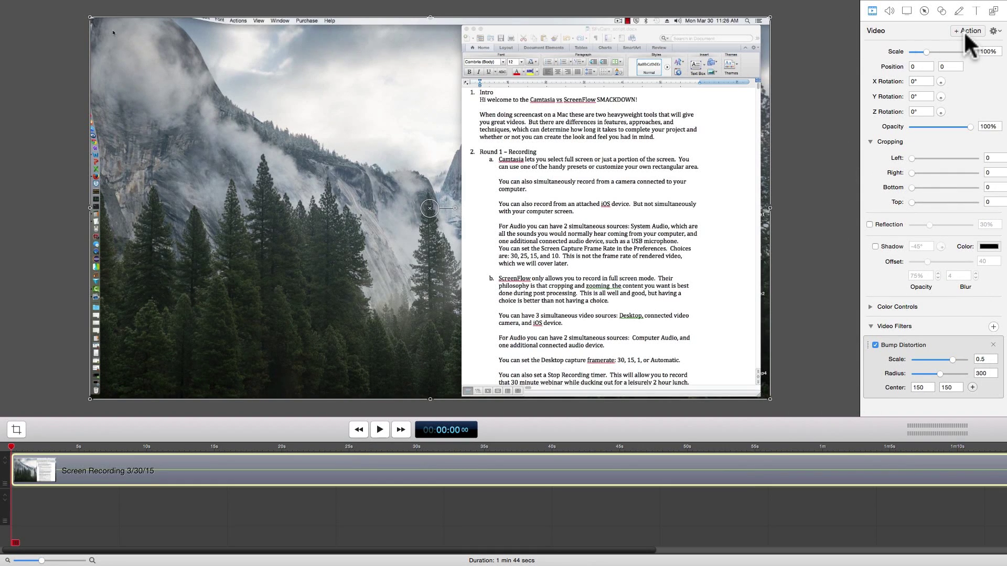
Animate the bump centre onto the Word document over five seconds and play it back
key("space")
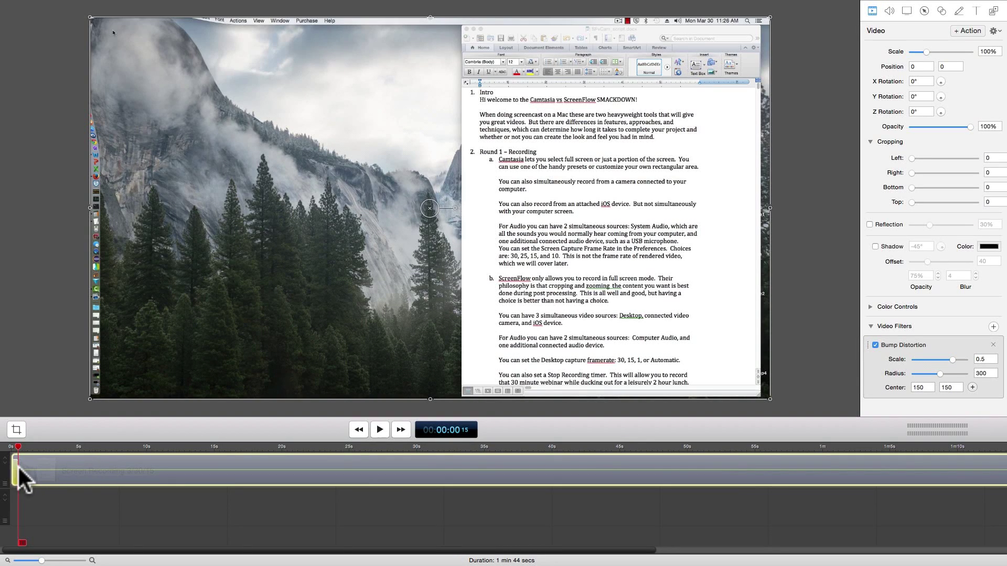
left_click_drag(18, 470, 81, 470)
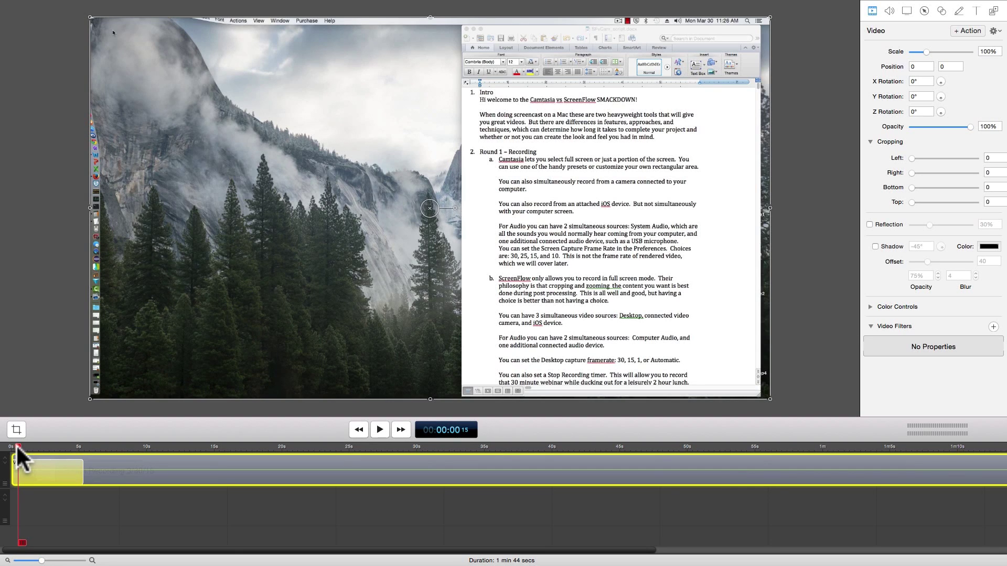
left_click_drag(16, 446, 80, 445)
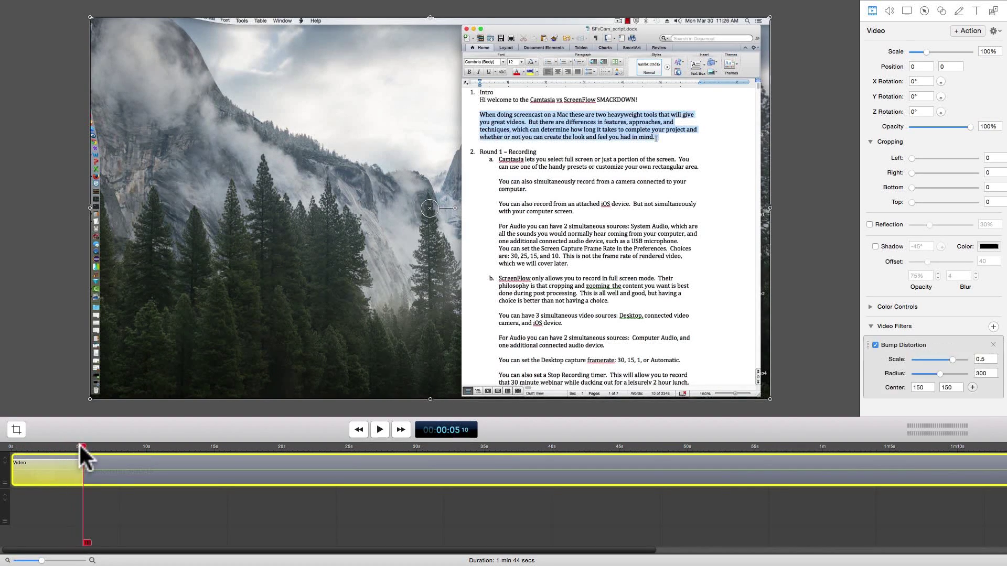
left_click(972, 387)
left_click_drag(151, 81, 709, 346)
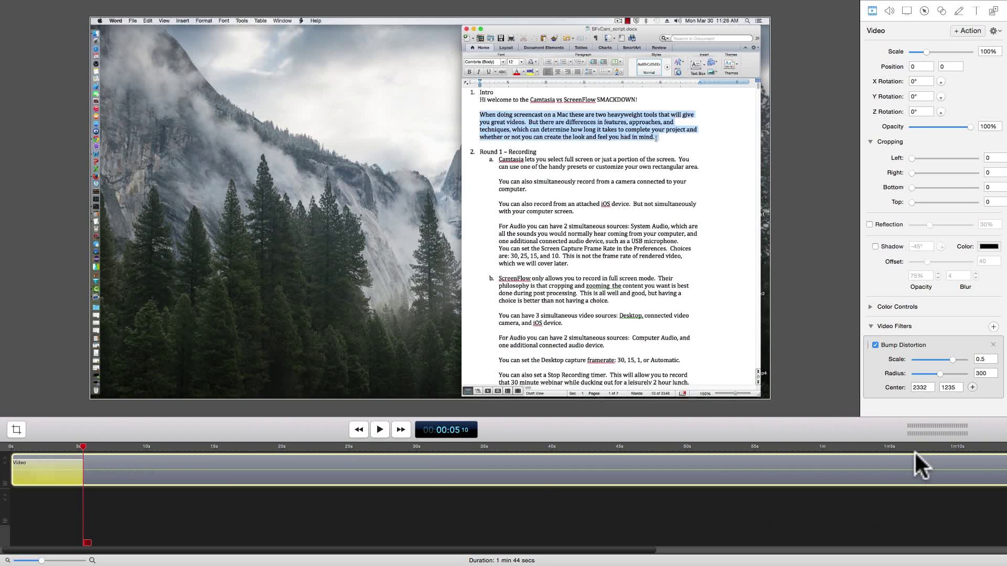
left_click(359, 429)
left_click(378, 428)
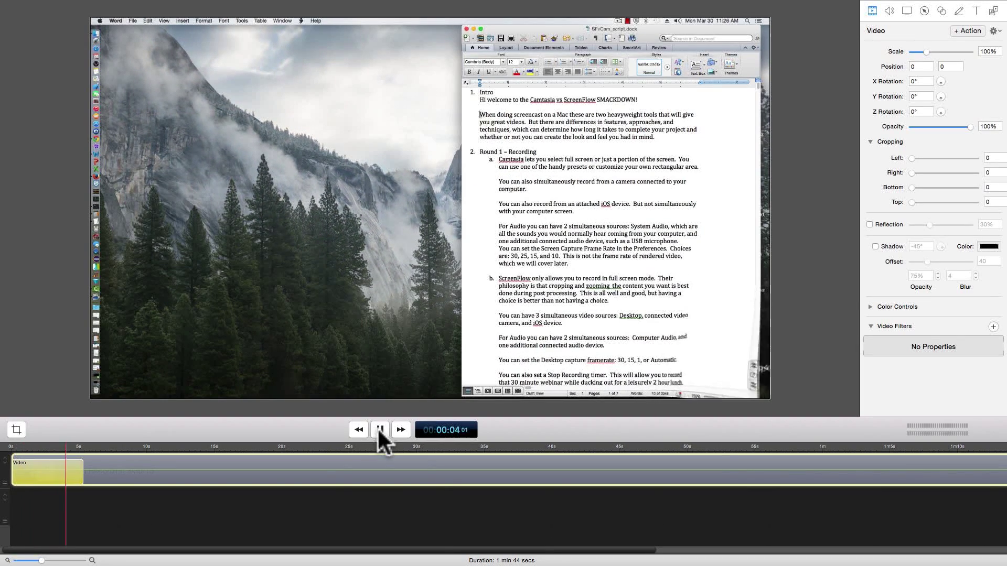
left_click(378, 427)
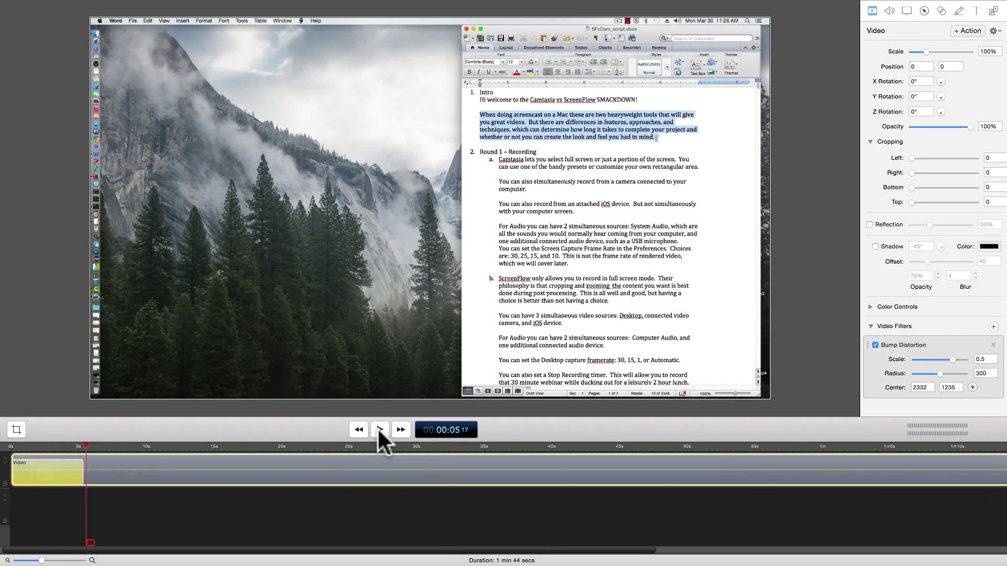
Remove the Bump Distortion filter from the clip
left_click(42, 461)
left_click(992, 344)
left_click(993, 326)
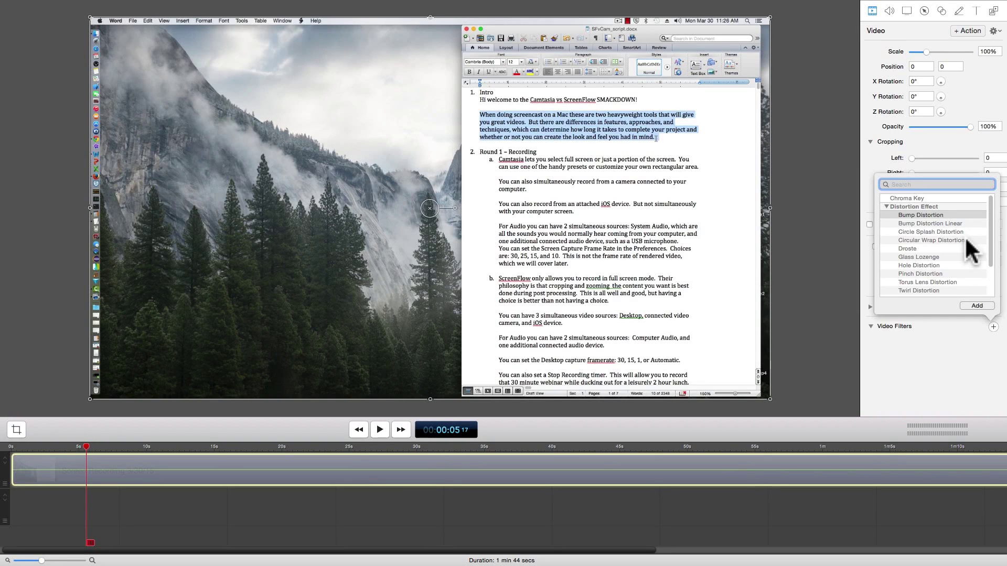
Add a Hole Distortion filter with its centre at the video's bottom-left
left_click_drag(991, 250, 993, 283)
left_click(931, 227)
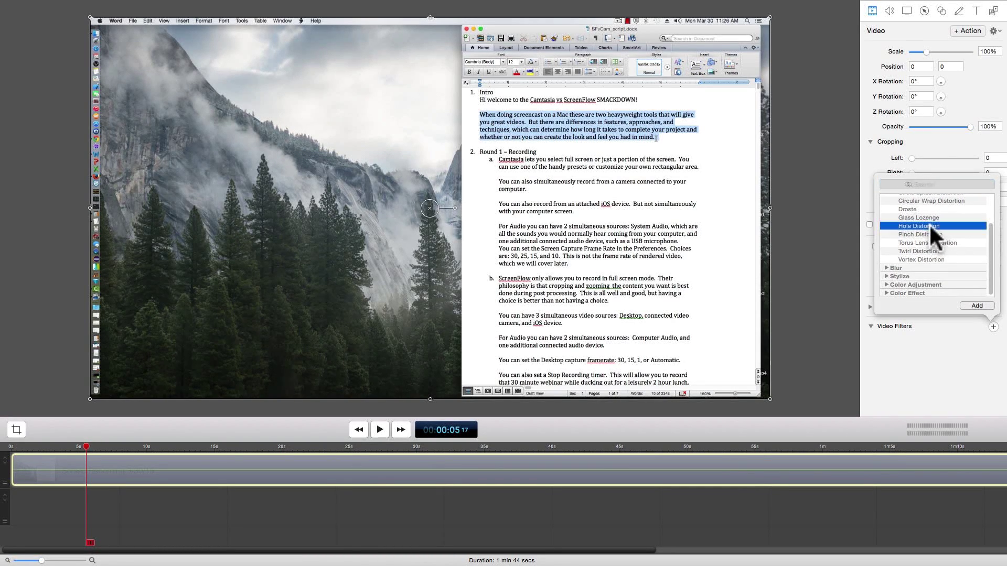
left_click(970, 304)
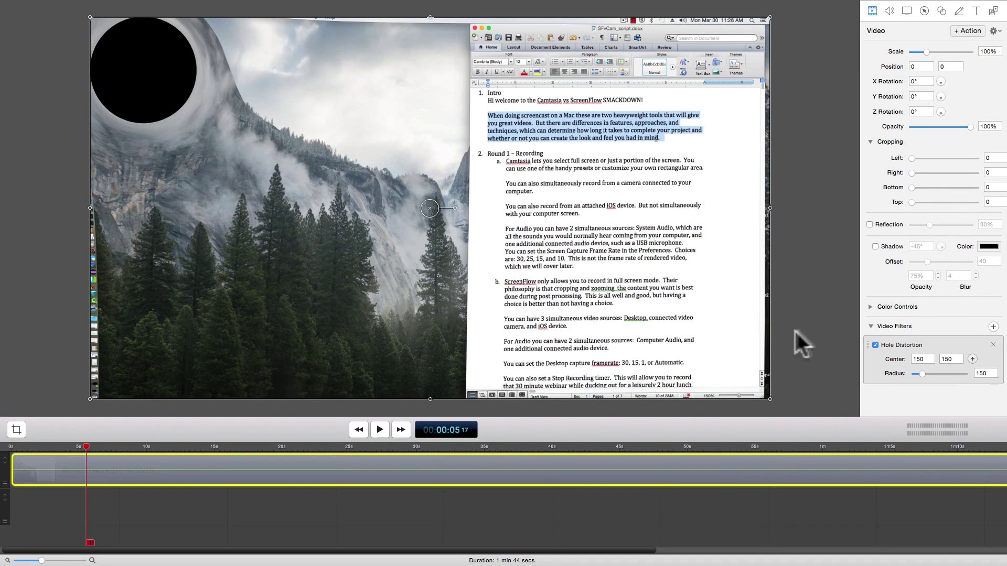
left_click(972, 359)
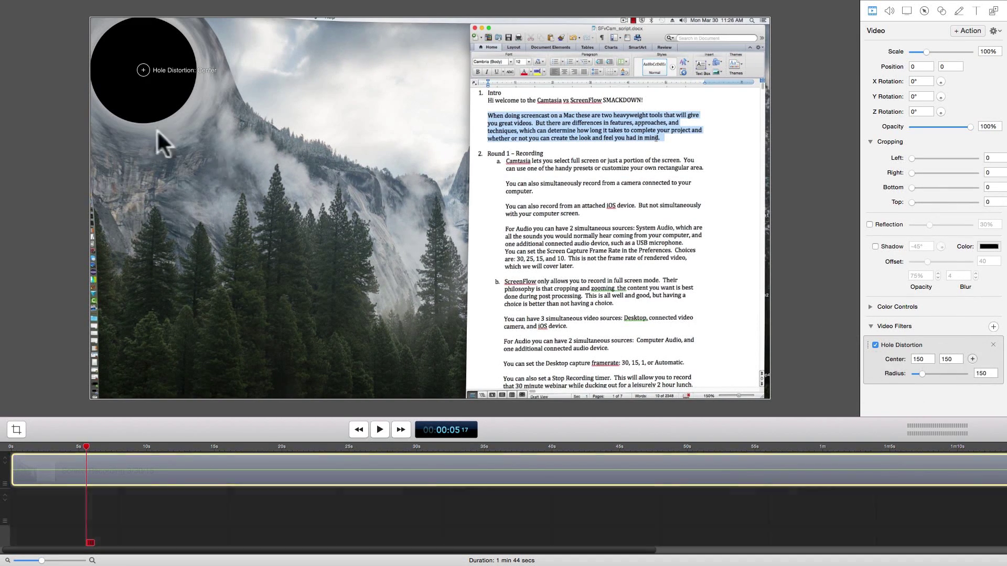
left_click_drag(140, 69, 100, 387)
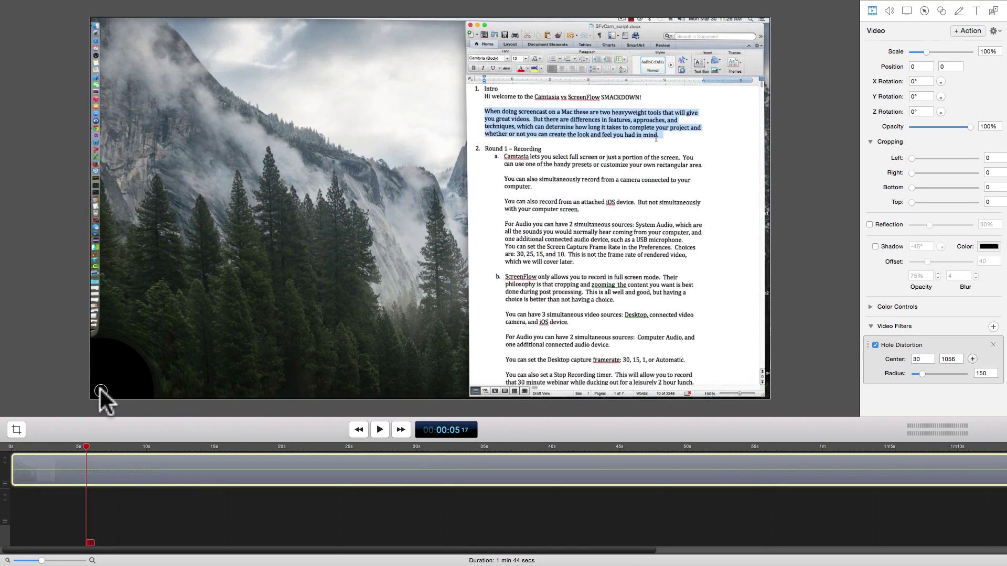
Animate the hole onto the Word document with radius shrinking to 0, and play it
left_click(969, 32)
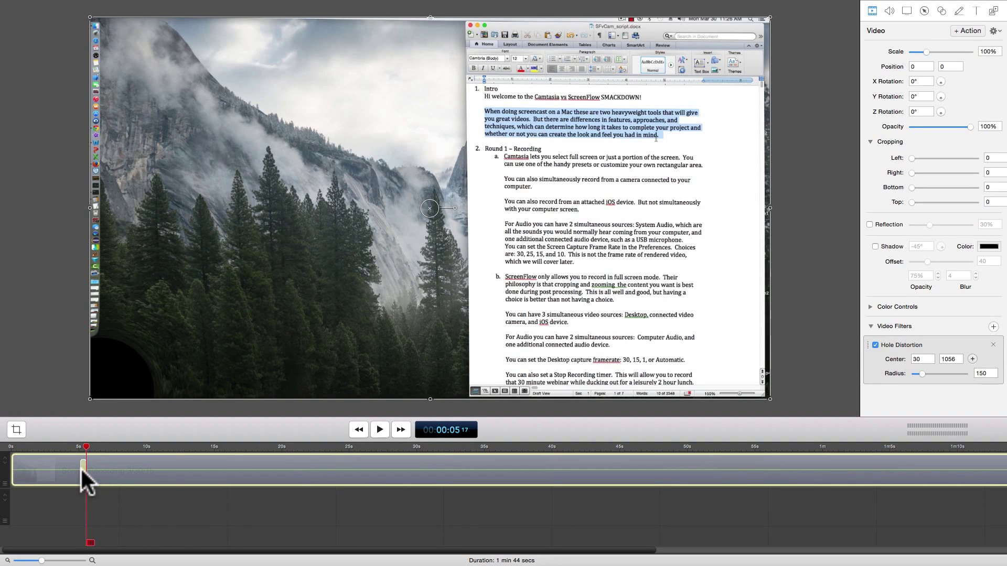
left_click_drag(79, 467, 18, 471)
left_click(973, 359)
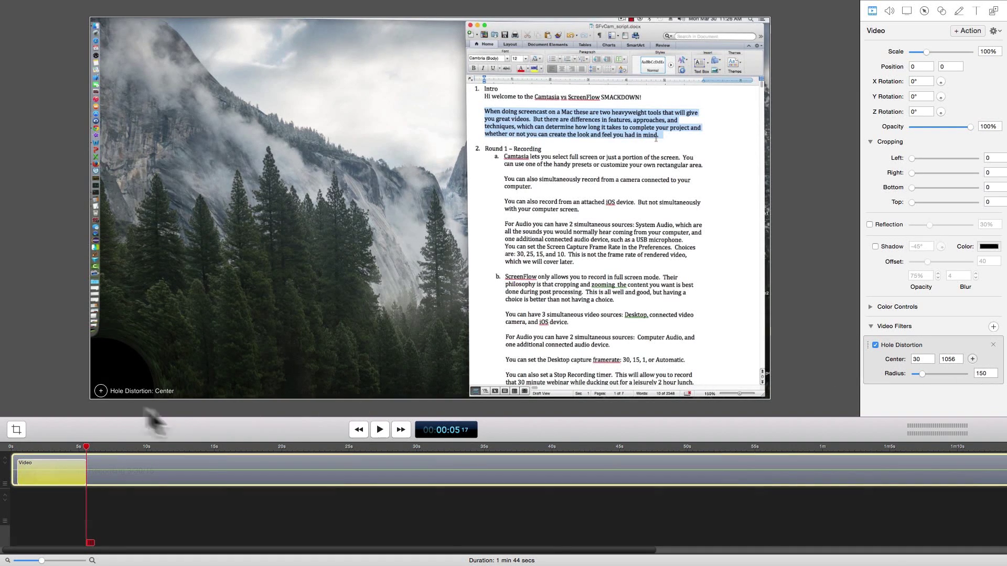
left_click_drag(100, 391, 577, 135)
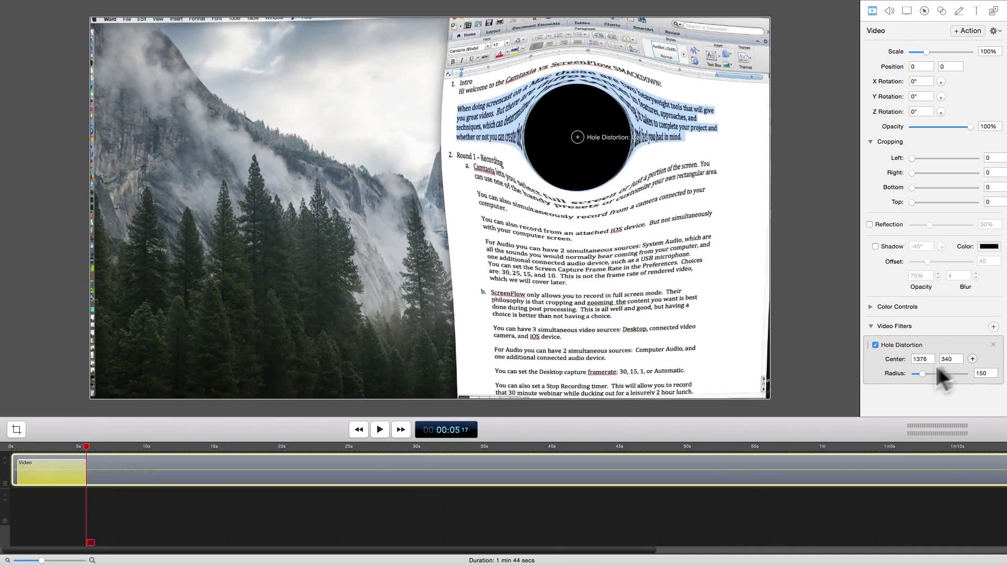
left_click_drag(922, 374, 914, 374)
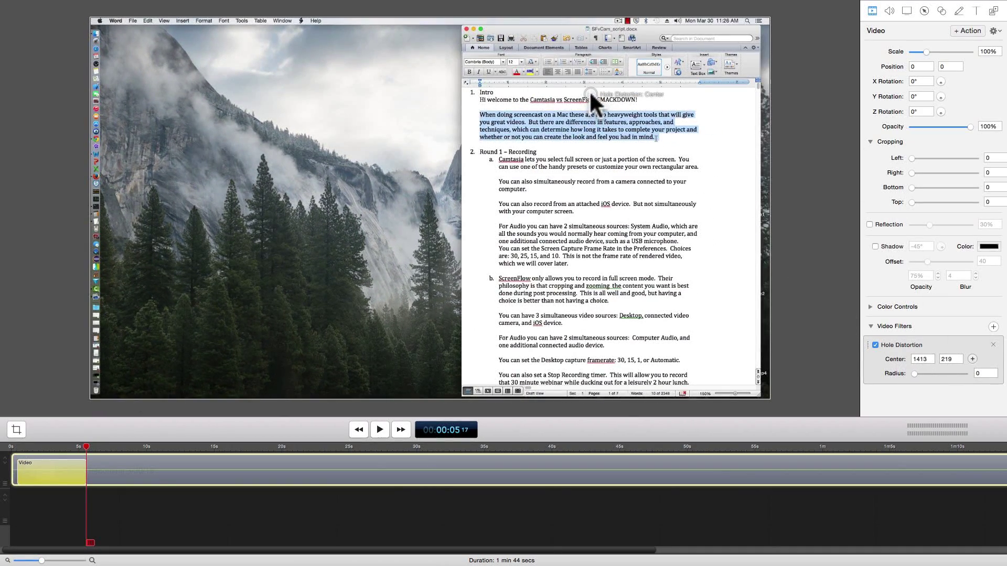
left_click(358, 430)
left_click(382, 428)
left_click(403, 468)
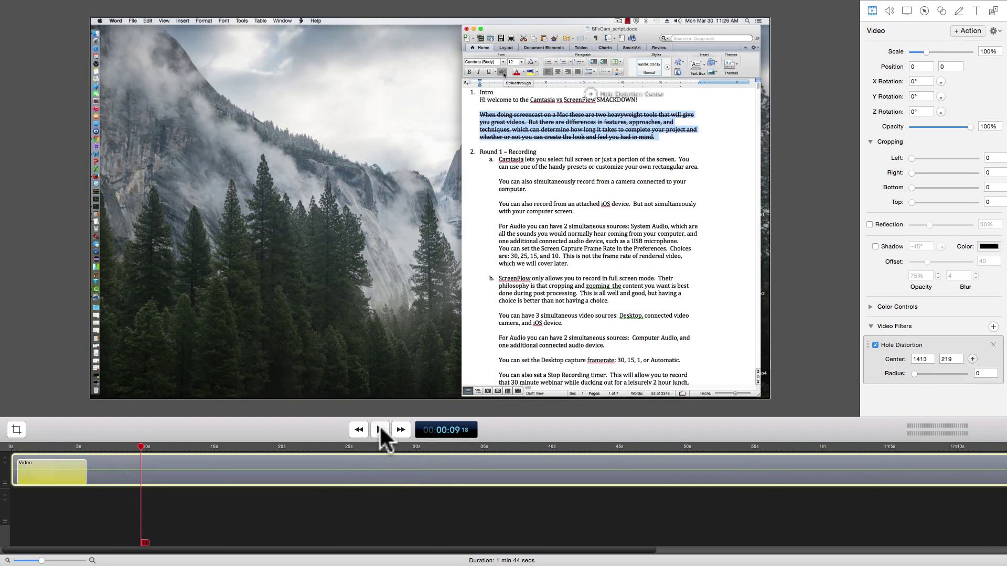
Add a Torus Lens Distortion filter and move its centre down-right
left_click(993, 326)
left_click(970, 243)
left_click(977, 306)
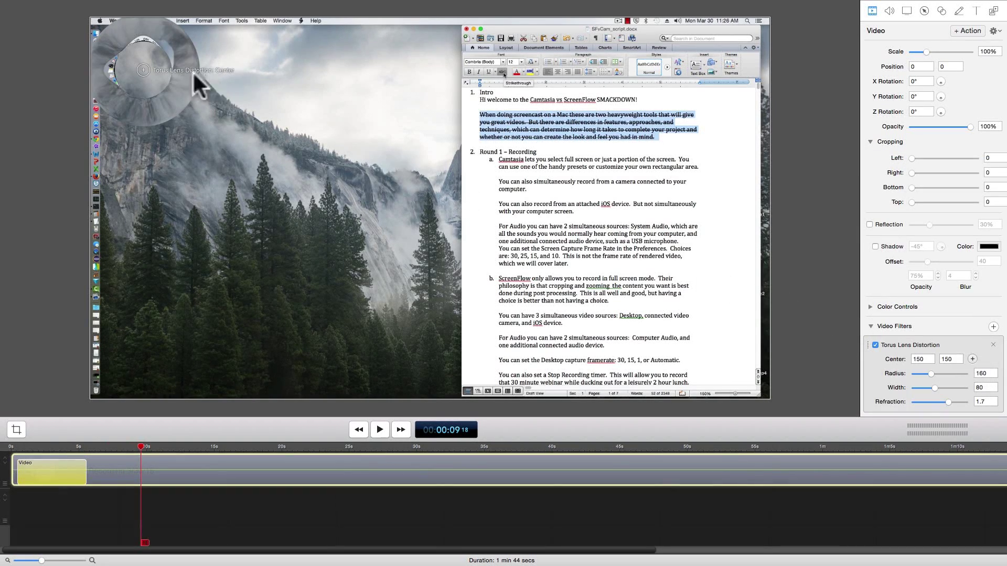
left_click_drag(141, 67, 827, 244)
Replace the Torus Lens Distortion with a Box Blur filter
left_click(993, 345)
left_click(993, 326)
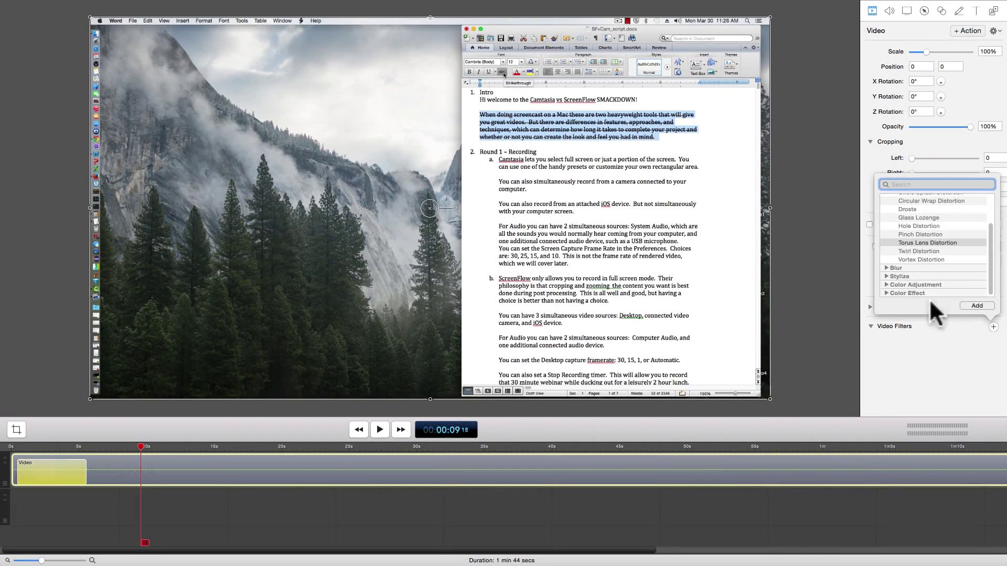
left_click(886, 268)
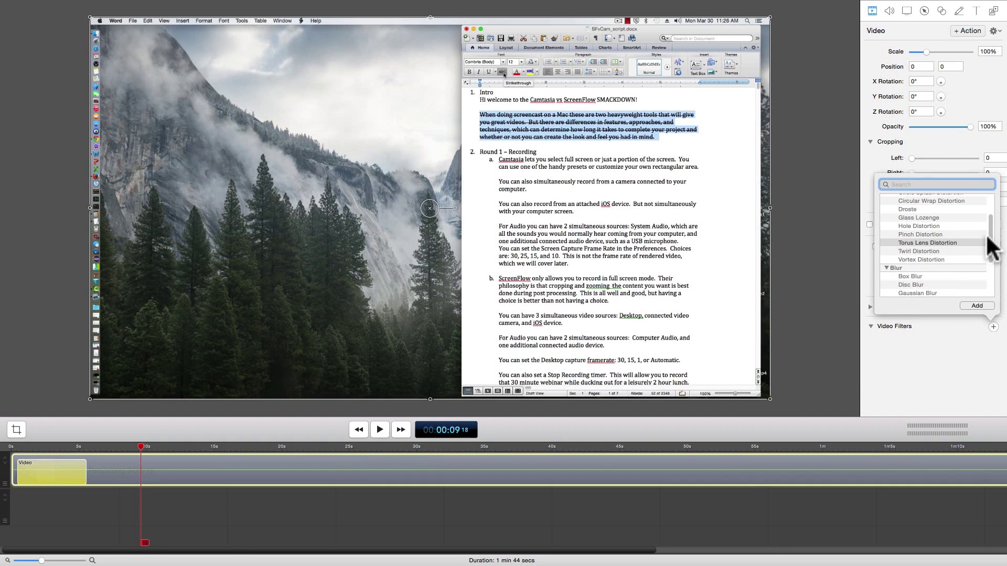
left_click_drag(989, 235, 990, 266)
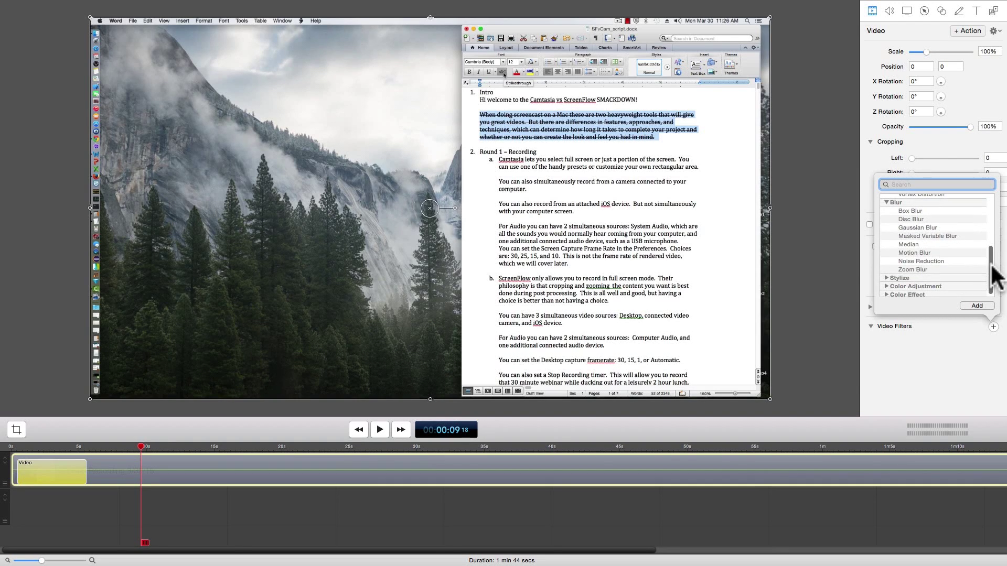
left_click(921, 210)
left_click(977, 306)
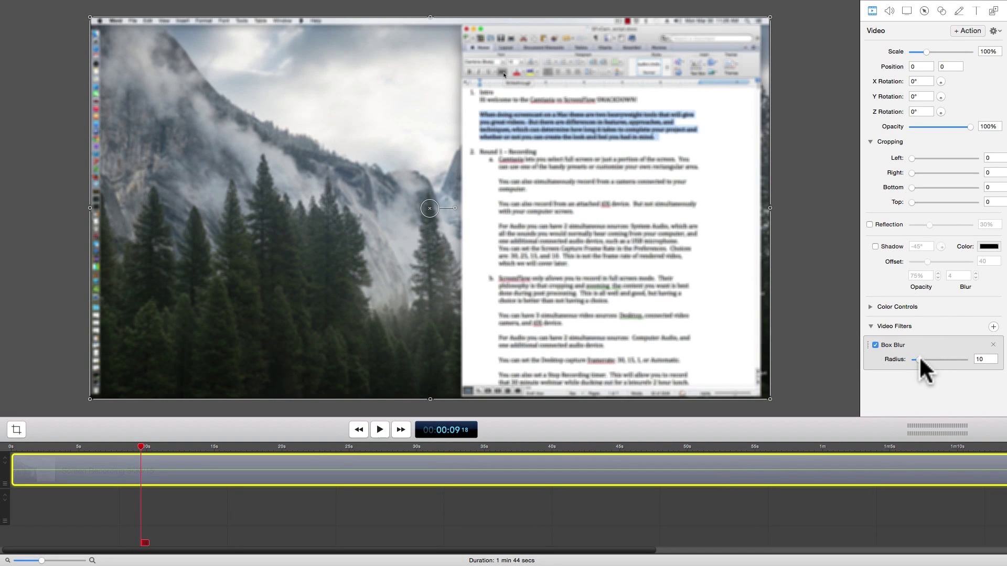
Ramp the Box Blur radius from 1 to 100 and play it from about 3 seconds
left_click_drag(919, 360, 907, 361)
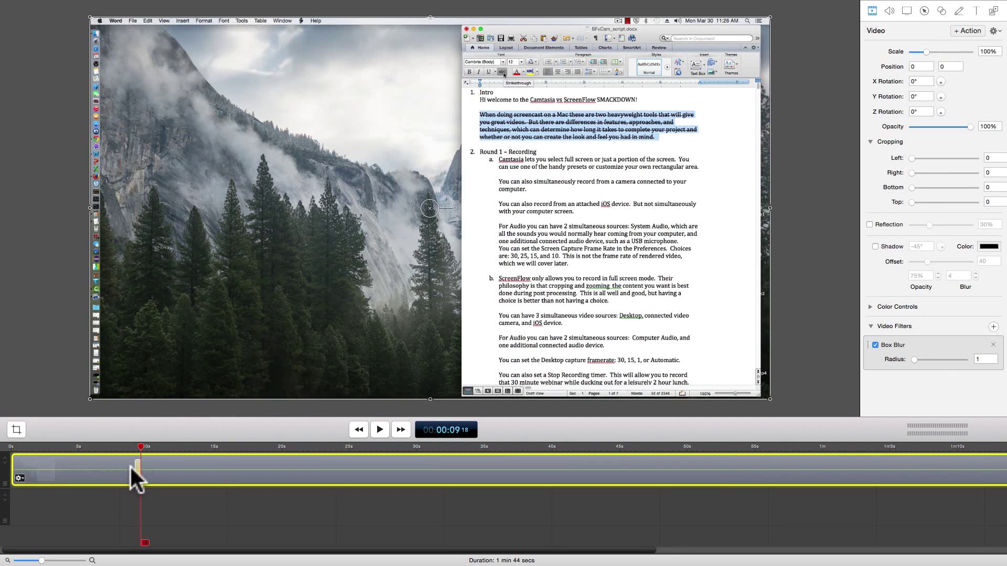
left_click_drag(134, 467, 56, 488)
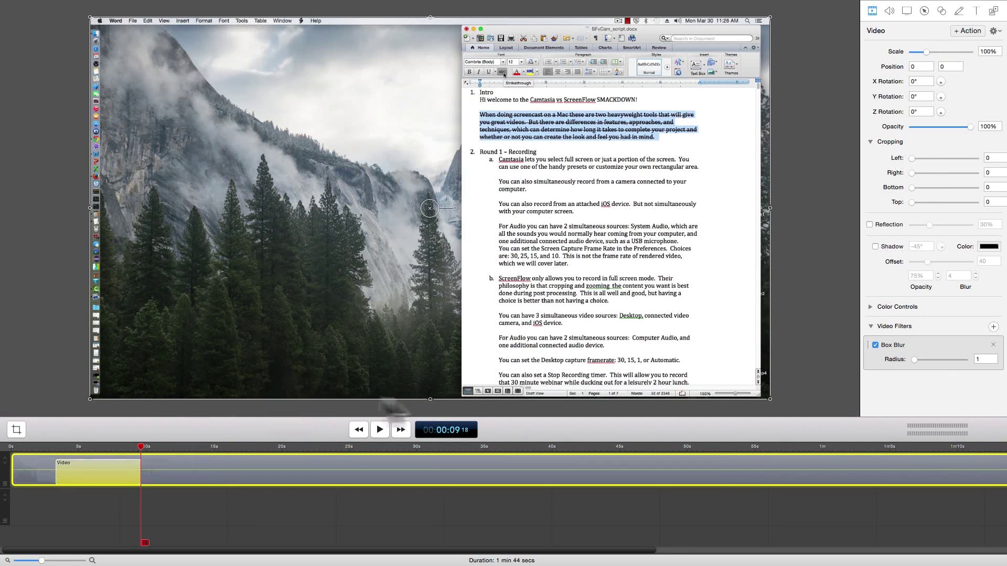
left_click_drag(914, 360, 977, 361)
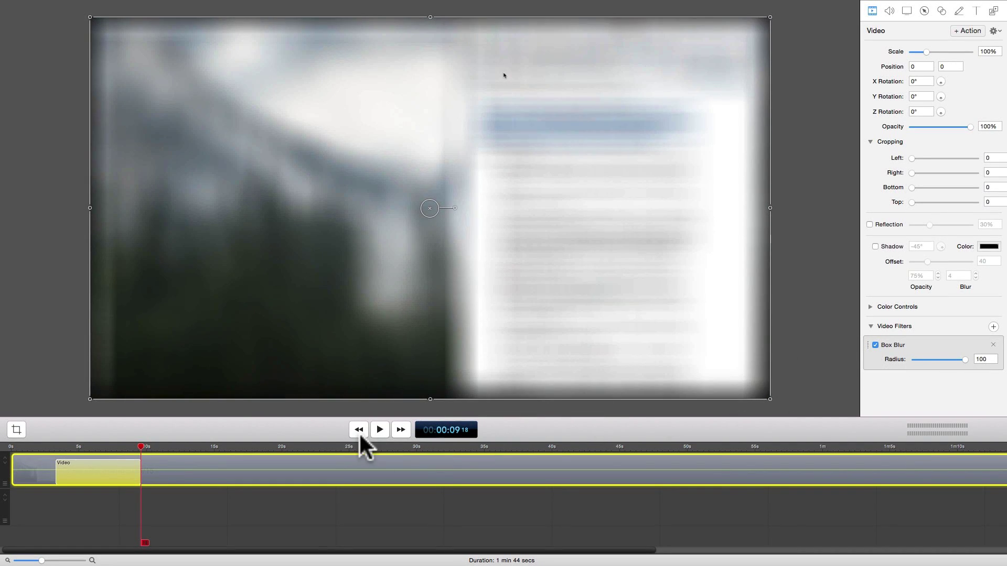
left_click(49, 447)
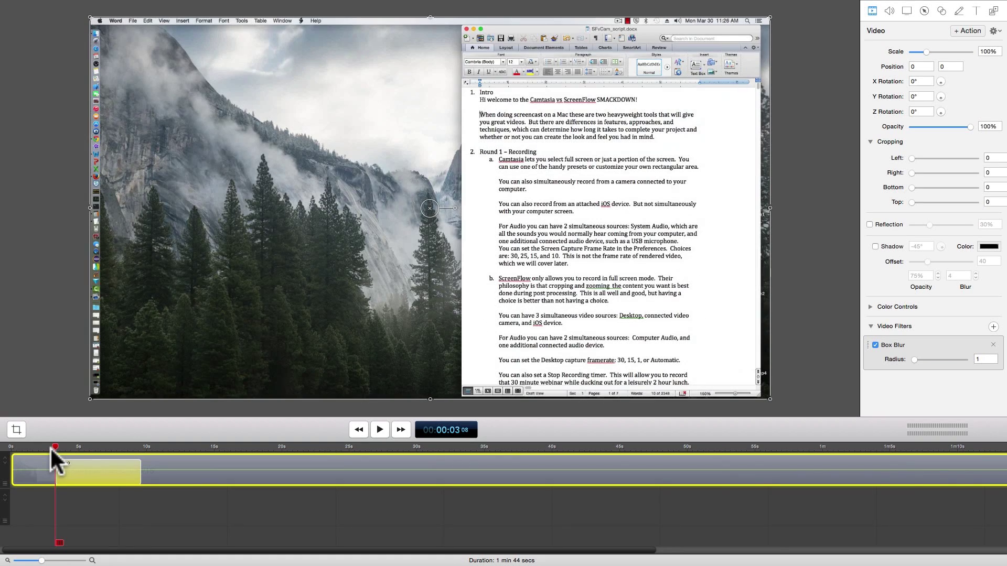
left_click(378, 429)
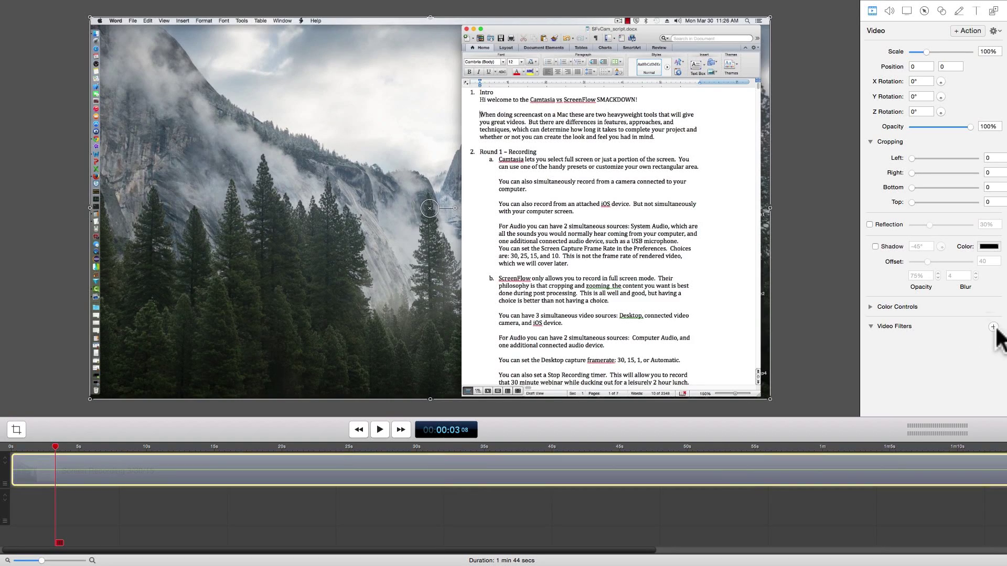
Try a Zoom Blur at amount 200, replay the clip, then remove the filter
left_click(993, 328)
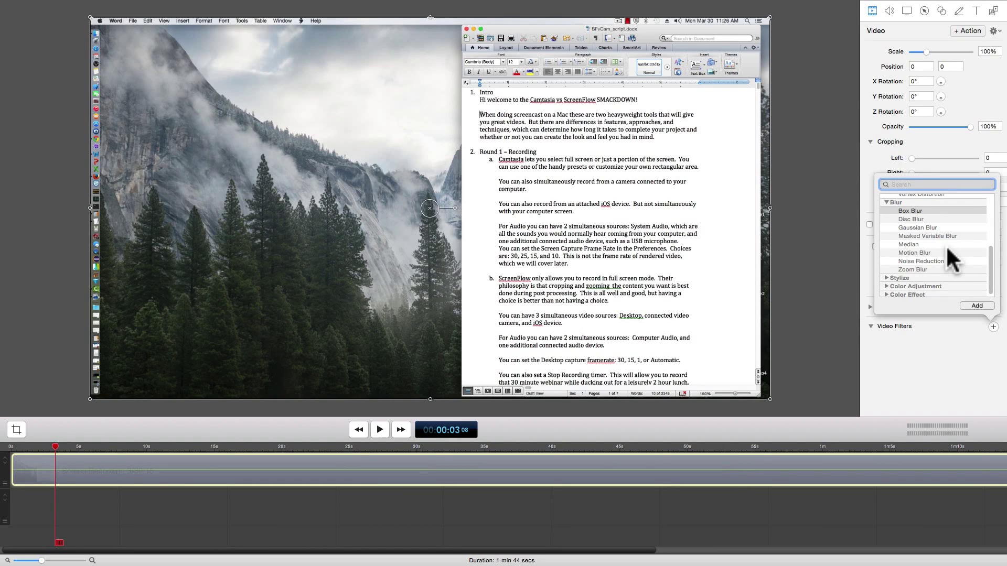
left_click(925, 268)
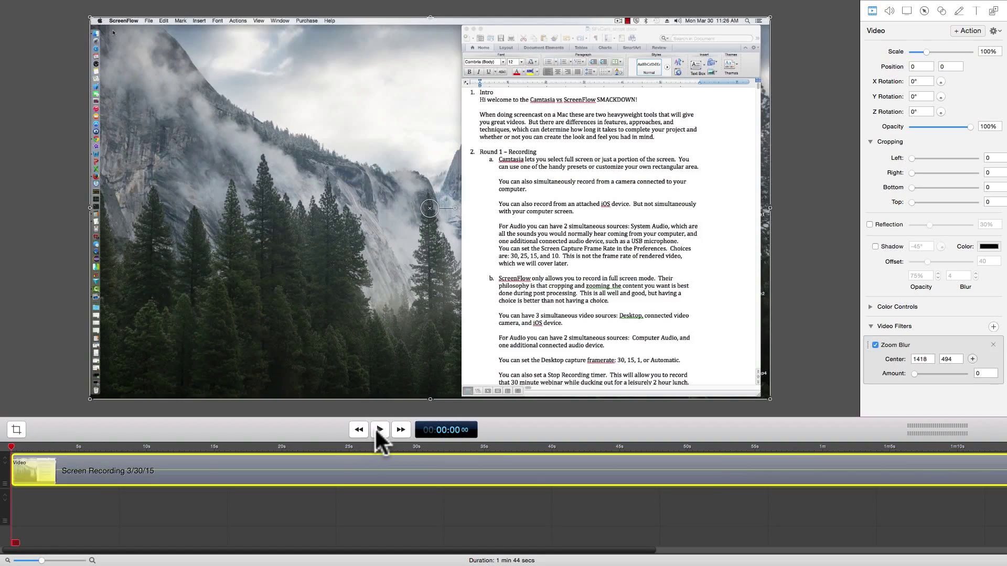
left_click(379, 429)
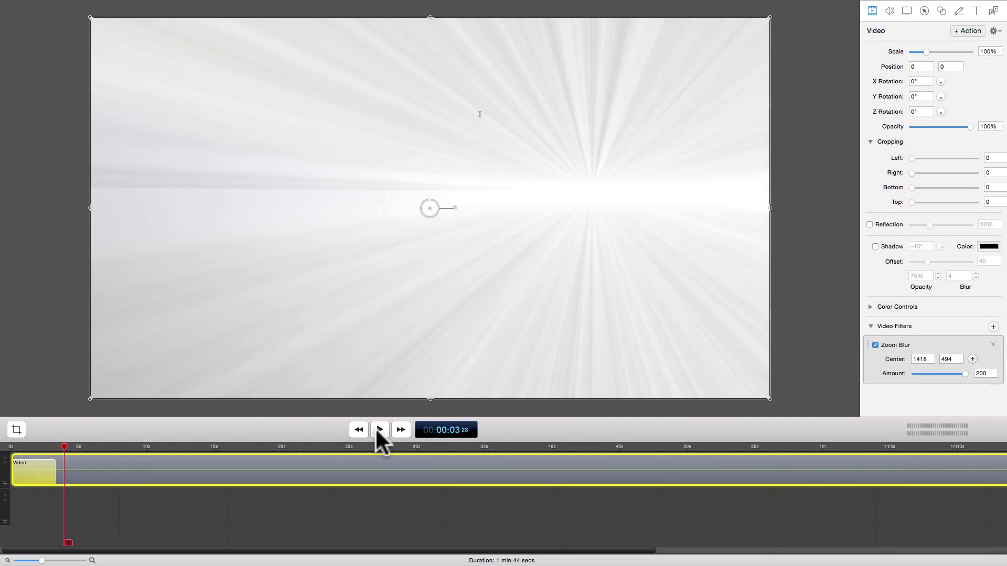
left_click(993, 345)
Try a Bloom filter with radius 2, then remove it
left_click(993, 326)
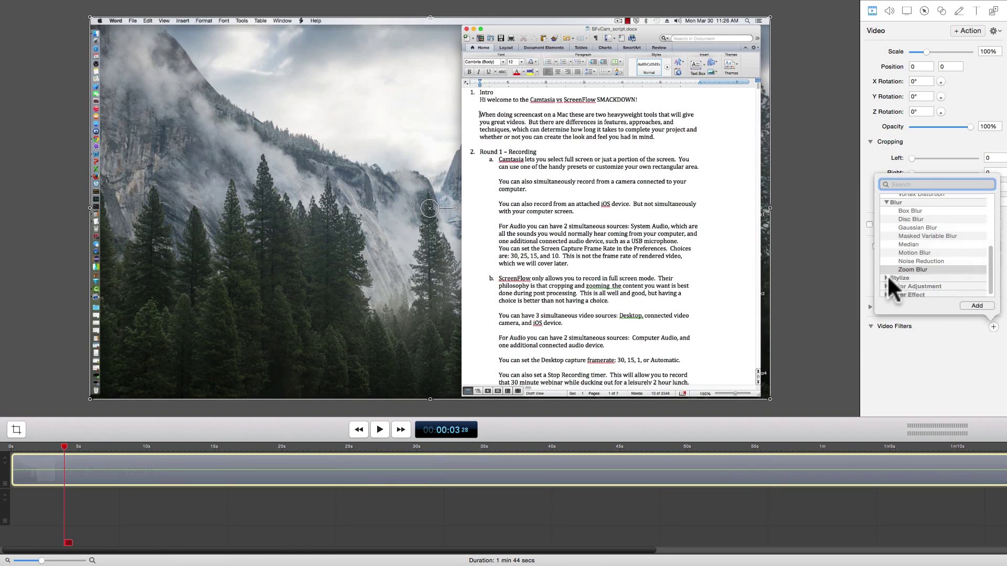
left_click(886, 278)
left_click_drag(991, 231, 993, 262)
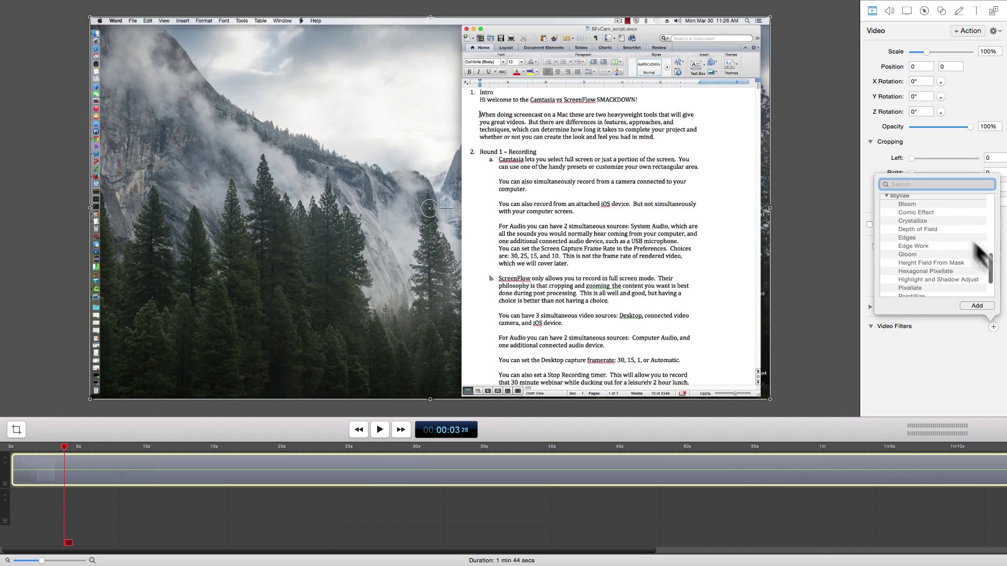
left_click(909, 205)
left_click(972, 303)
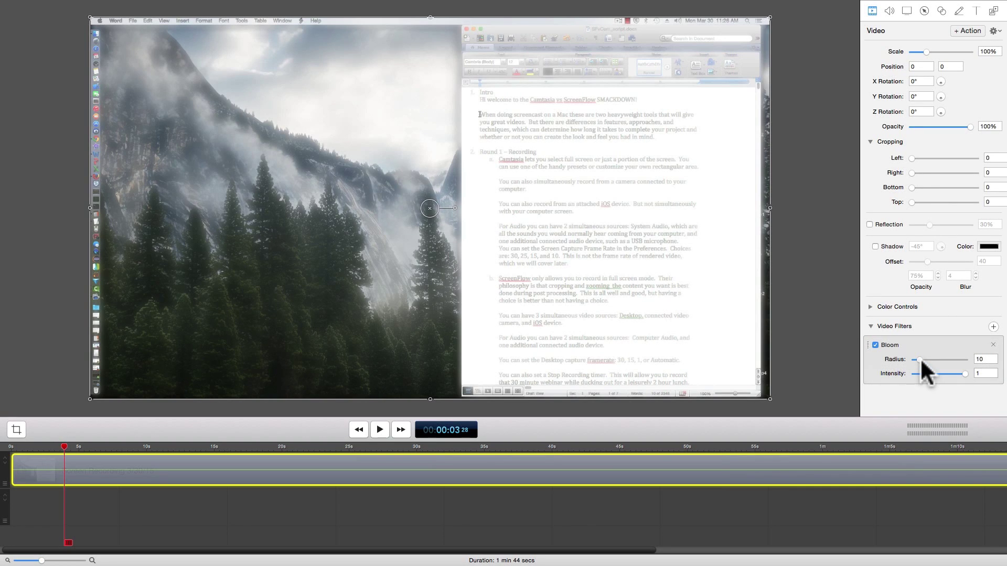
left_click_drag(920, 357, 914, 359)
left_click(992, 344)
Try a Gloom filter with reduced haze, then remove it
left_click(993, 326)
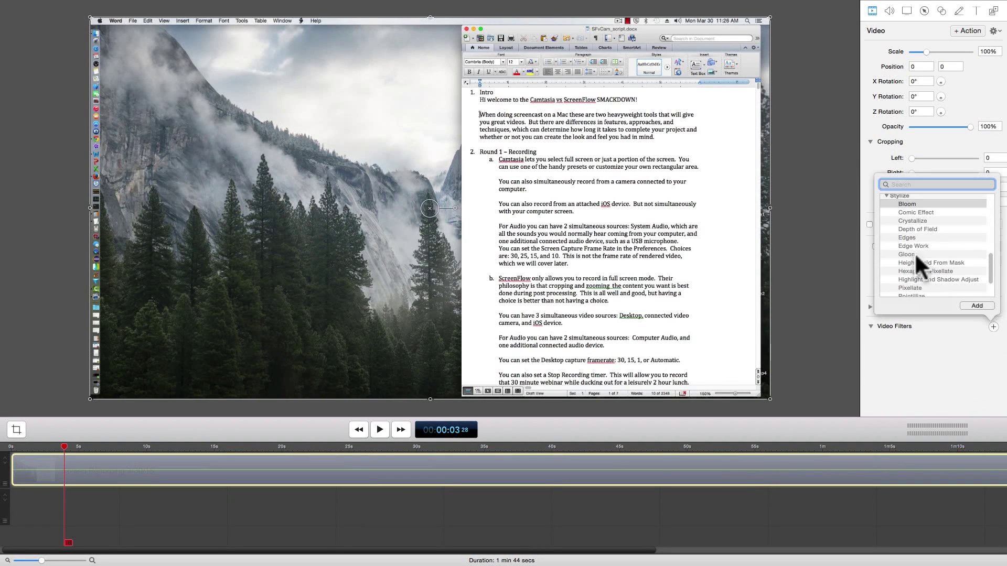
left_click(914, 254)
left_click(980, 306)
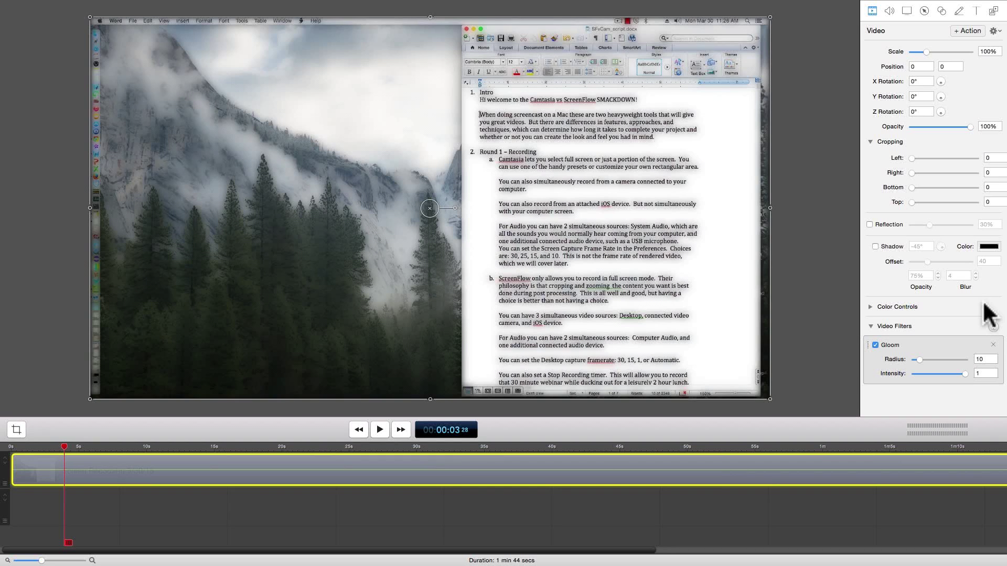
left_click_drag(920, 359, 945, 374)
left_click(993, 344)
Try the Pixellate filter on the clip, then remove it
left_click(993, 326)
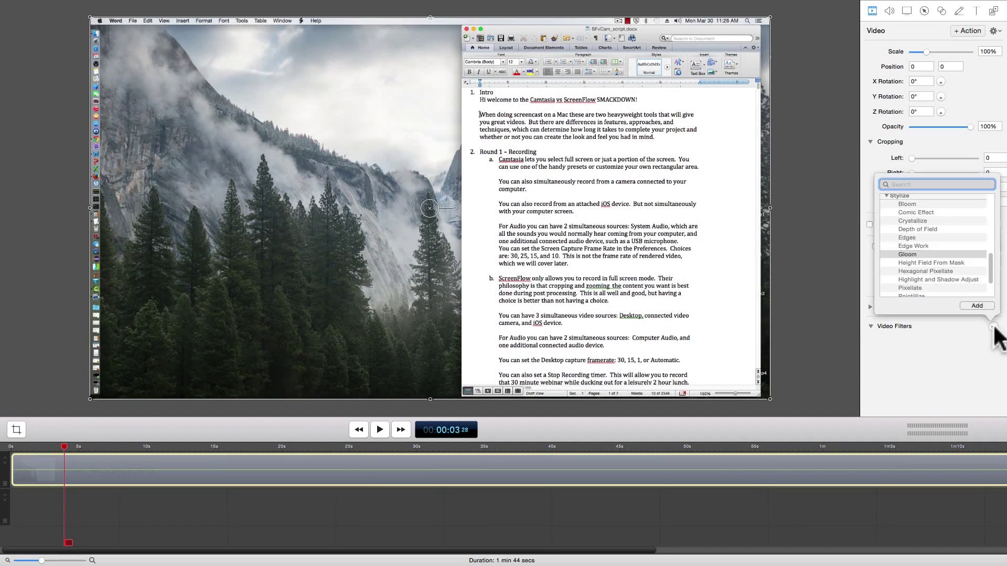
scroll(990, 278, "down", 2)
left_click(923, 250)
left_click(978, 306)
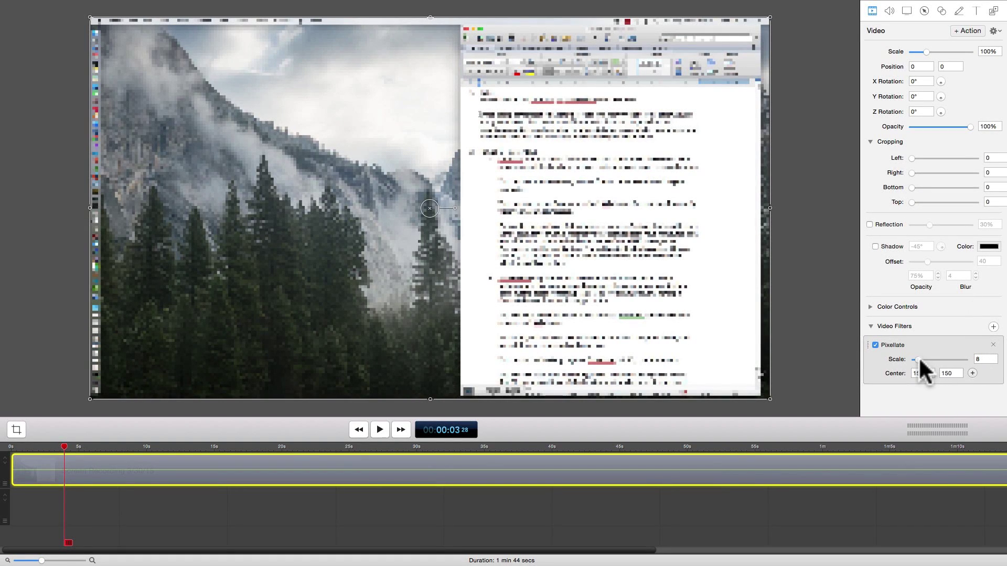
left_click(993, 345)
Try a Spot Light filter aimed lower in the preview, then remove it
left_click(993, 326)
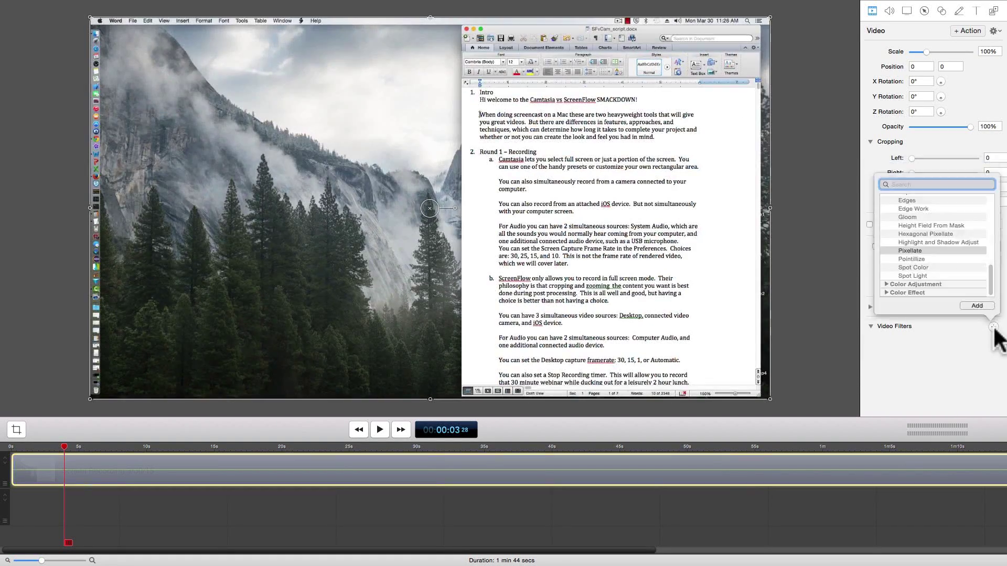
left_click(974, 305)
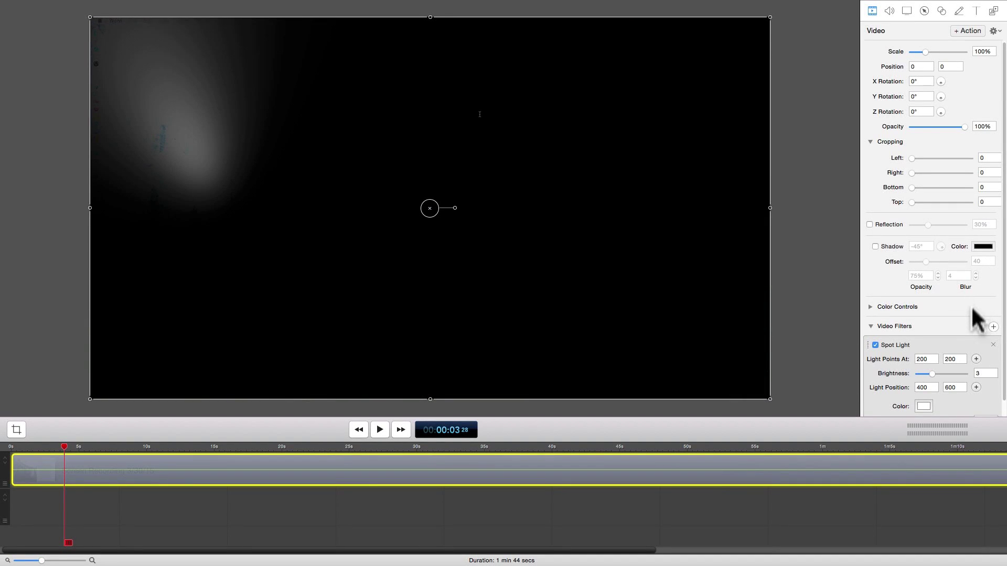
left_click(976, 359)
left_click_drag(160, 88, 267, 227)
left_click(992, 344)
Try an Exposure Adjust filter at EV 0.4, then remove it
left_click(987, 327)
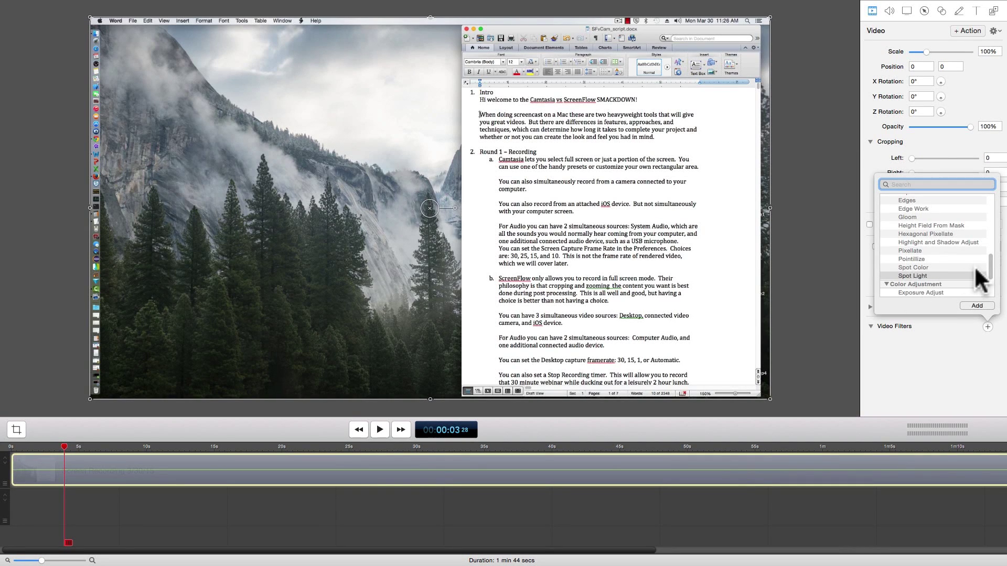
scroll(994, 273, "down", 3)
left_click_drag(992, 265, 991, 282)
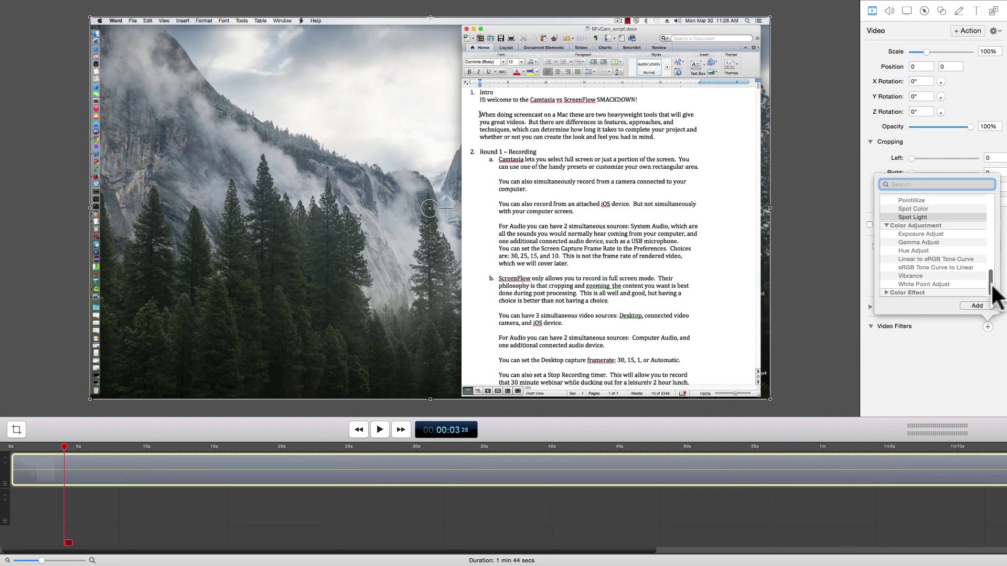
left_click(917, 234)
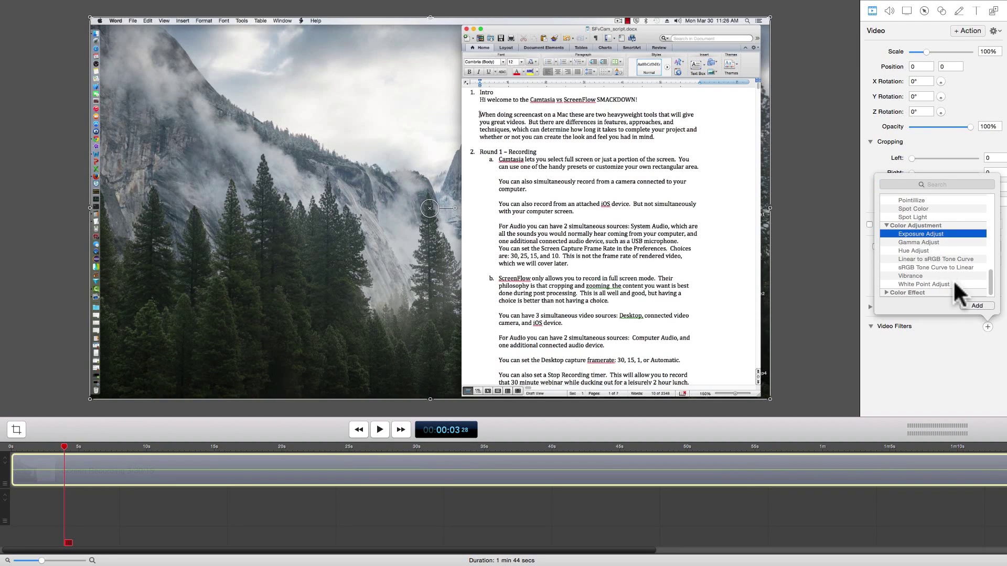
left_click(972, 304)
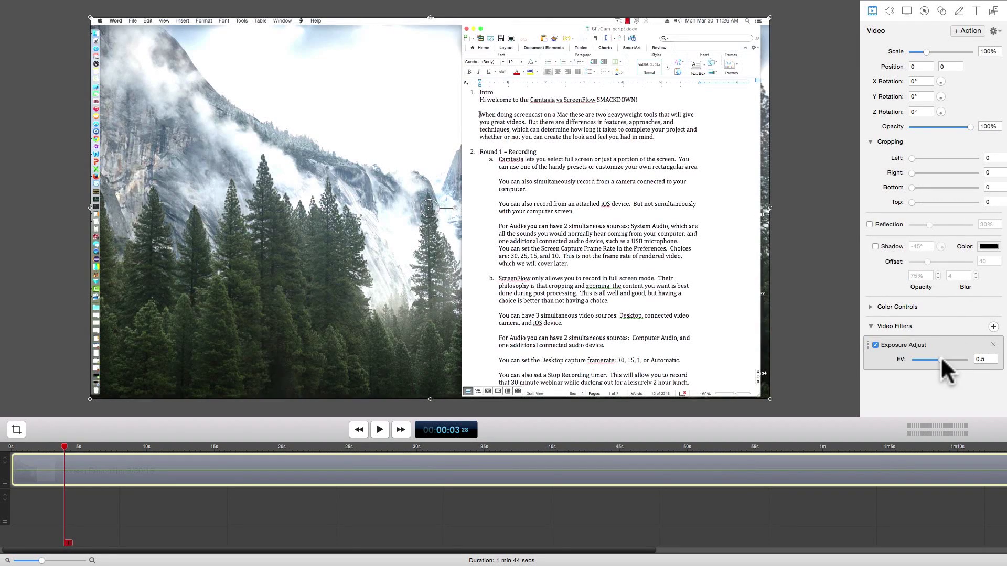
mouse_move(939, 356)
left_mouse_down()
mouse_move(931, 358)
mouse_move(940, 358)
left_mouse_up()
left_click(992, 344)
Try a Vibrance filter, remove it, and expand the Color Effect filter group
left_click(993, 326)
left_click(971, 303)
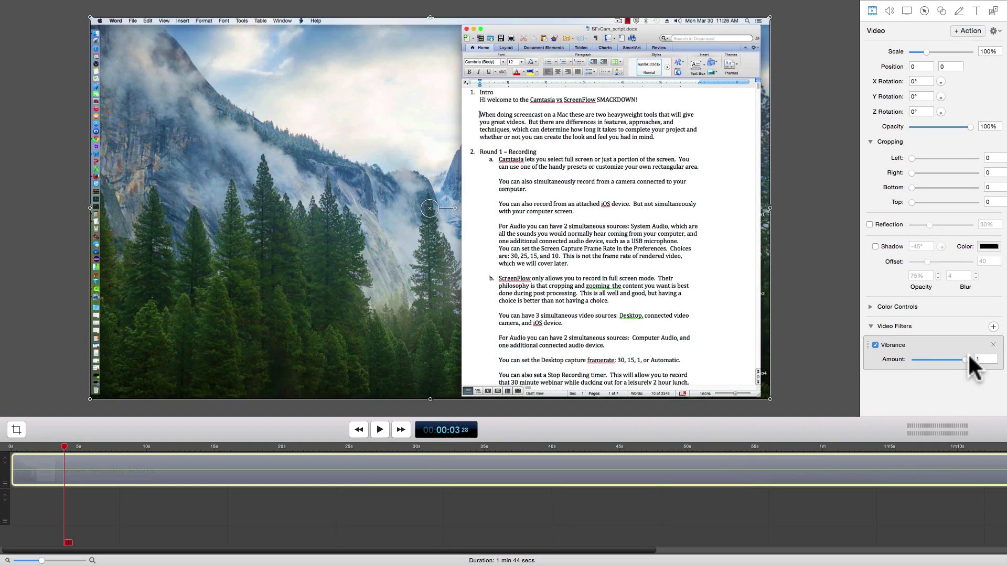
left_click(992, 345)
left_click(994, 326)
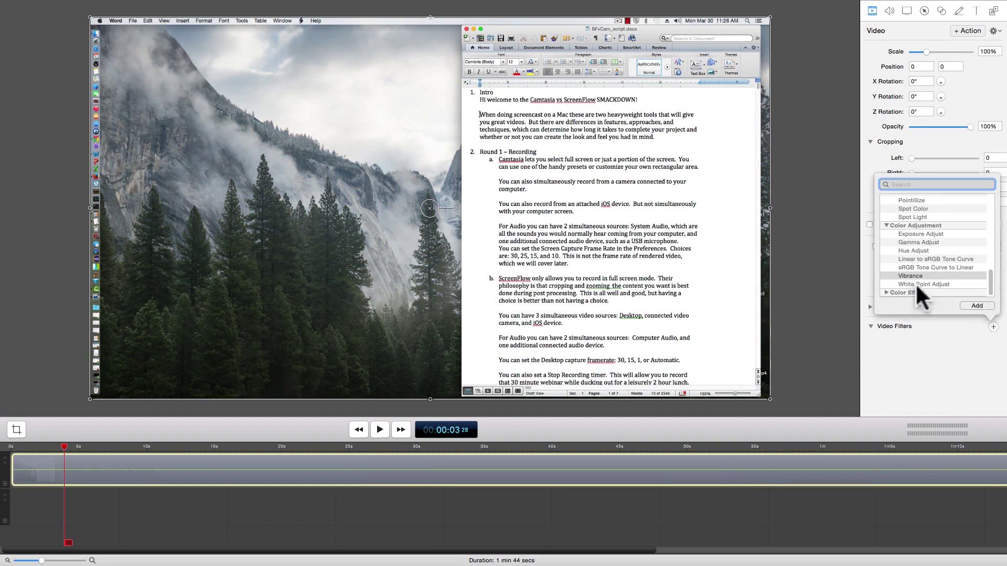
left_click(886, 292)
Try the Color Invert filter on the clip, then remove it
scroll(990, 280, "down", 3)
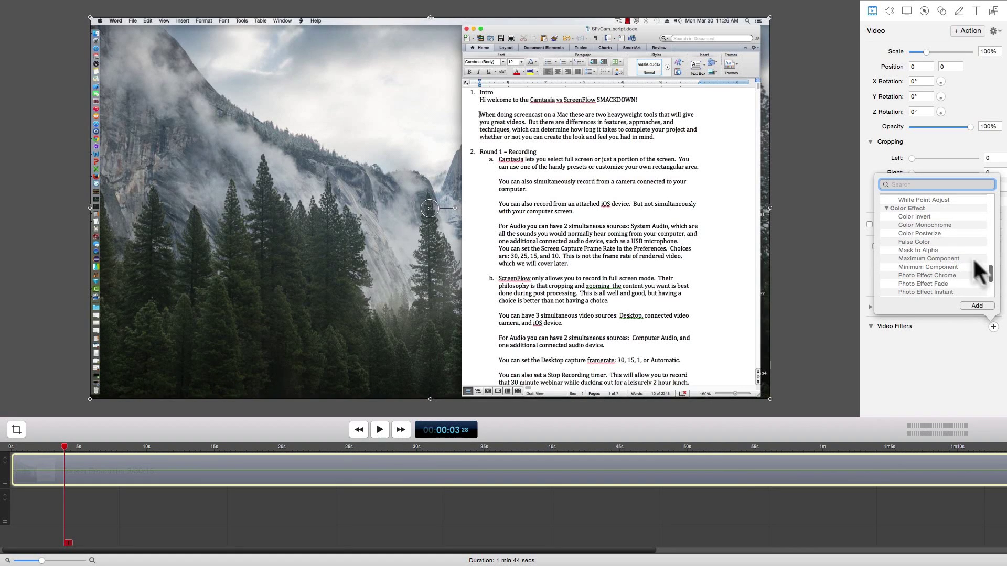
left_click(926, 216)
left_click(968, 304)
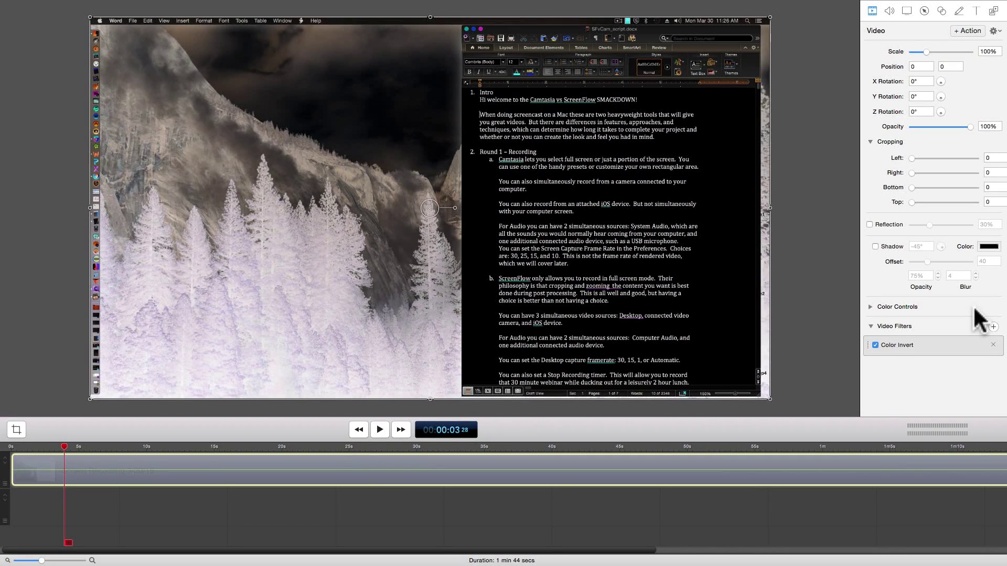
left_click(993, 345)
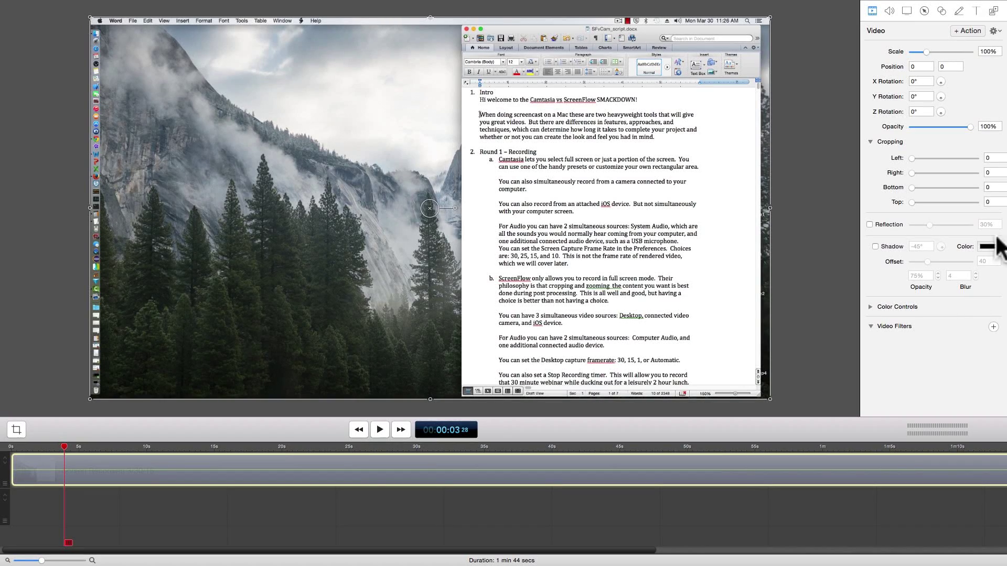
Try Color Monochrome with a pink-purple tint, then remove it
left_click(993, 326)
left_click(939, 226)
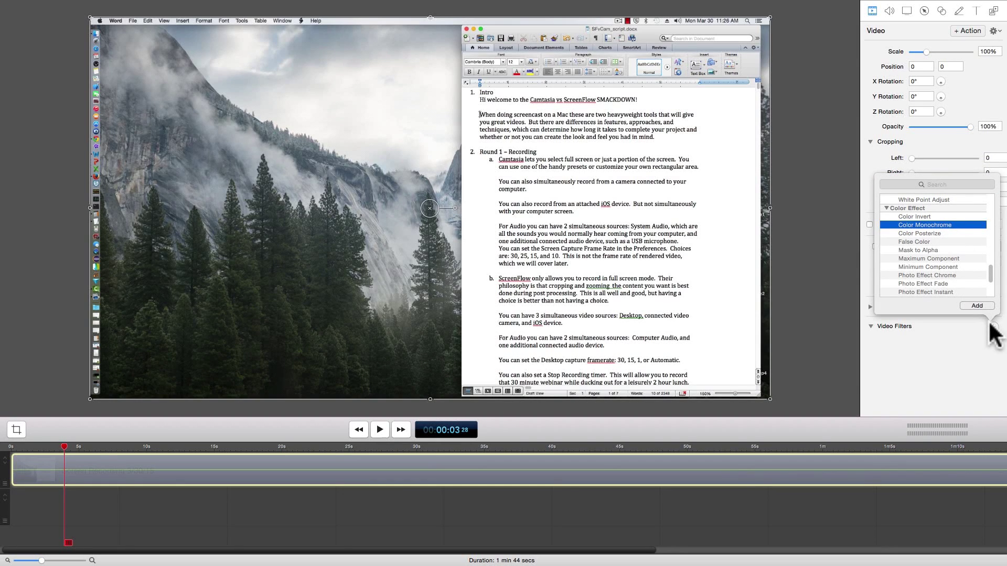
left_click(978, 306)
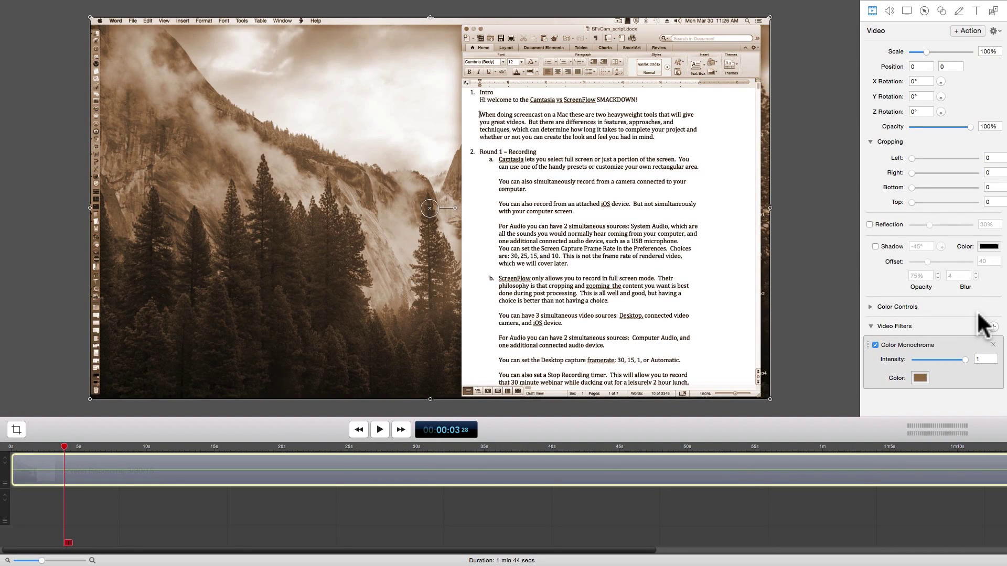
left_click(920, 378)
left_click(304, 292)
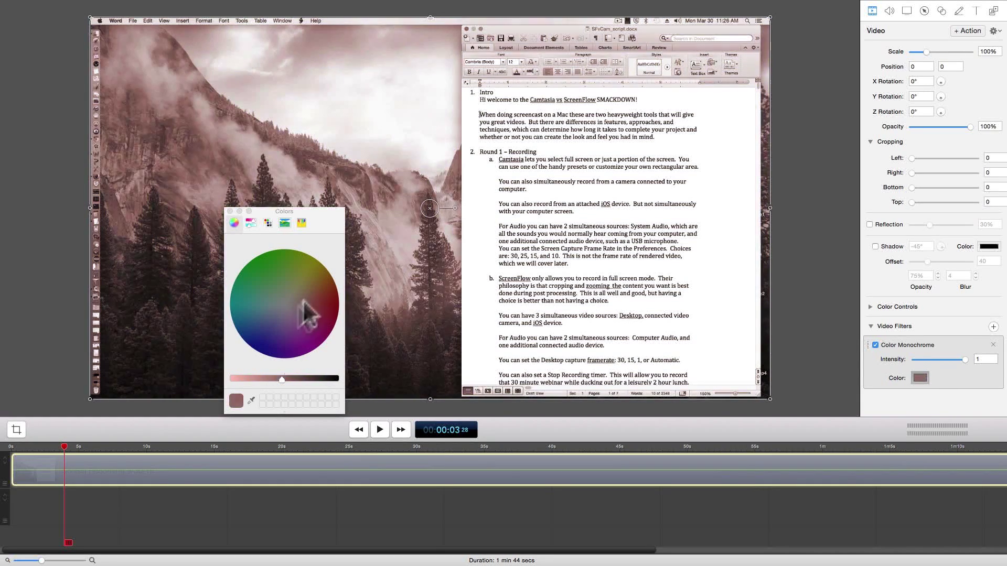
left_click(993, 344)
Try and remove Sepia Tone, then add a Vignette Effect (radius 150, falloff 0.5)
left_click(993, 327)
scroll(990, 284, "down", 10)
left_click(932, 276)
left_click(971, 303)
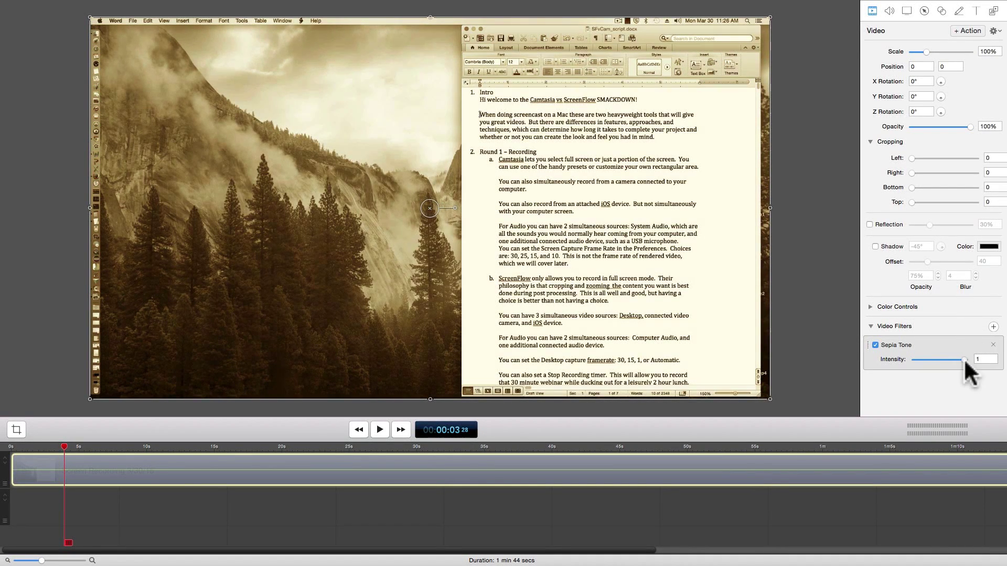
left_click(993, 345)
left_click(992, 326)
left_click(977, 292)
Centre the vignette's bright spot on the document text, then rewind and play the result
left_click(970, 369)
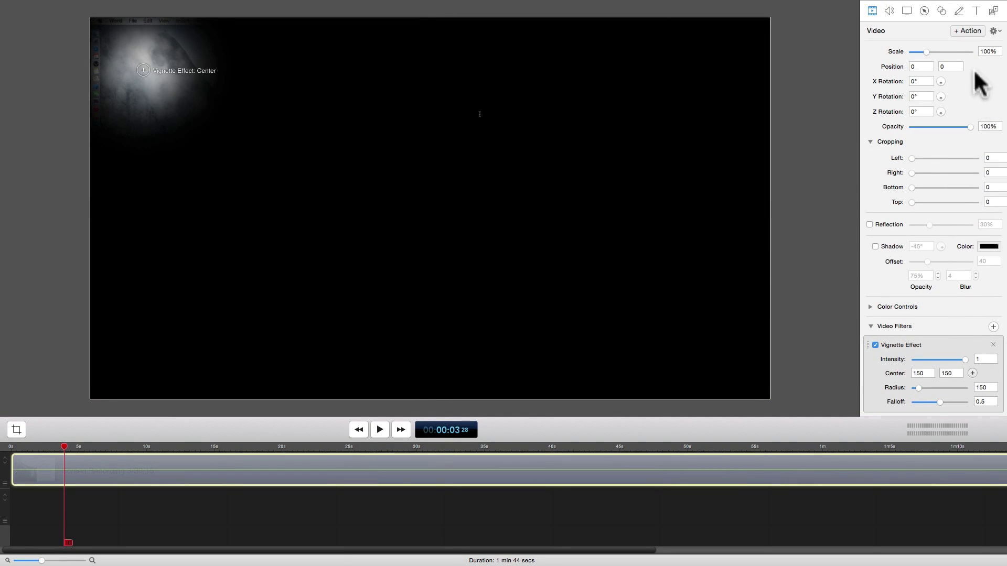
left_click_drag(960, 33, 7, 468)
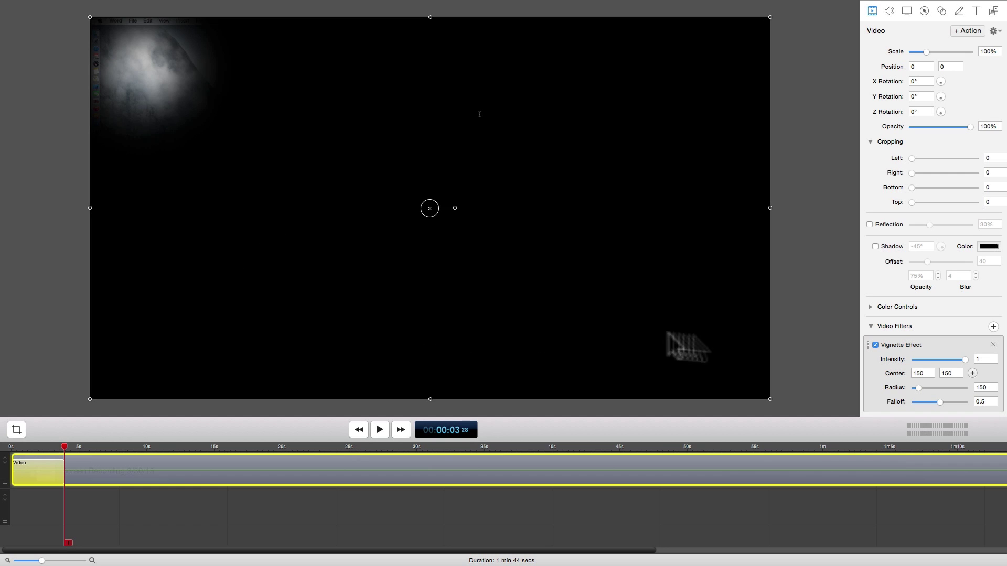
left_click(972, 373)
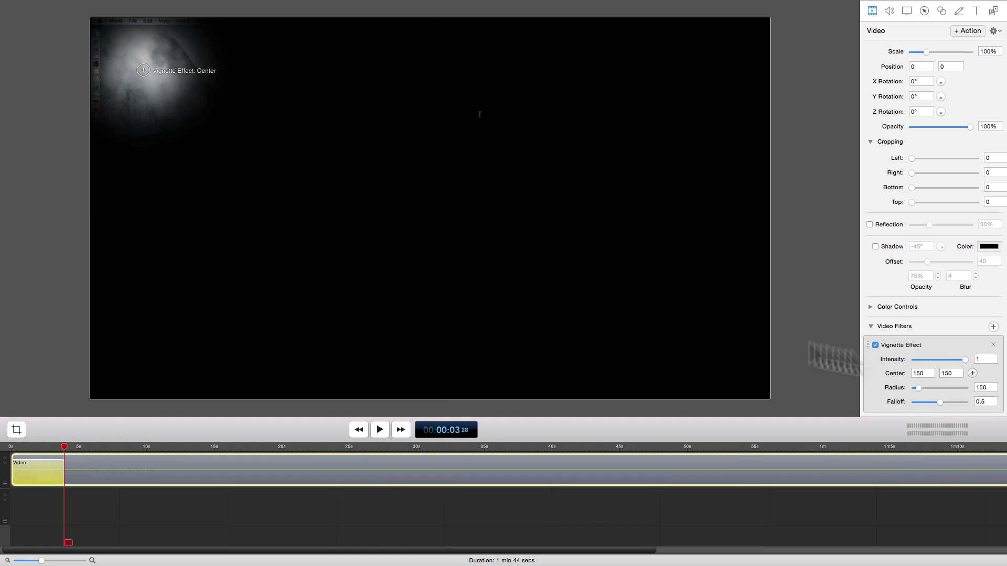
left_click_drag(139, 65, 578, 99)
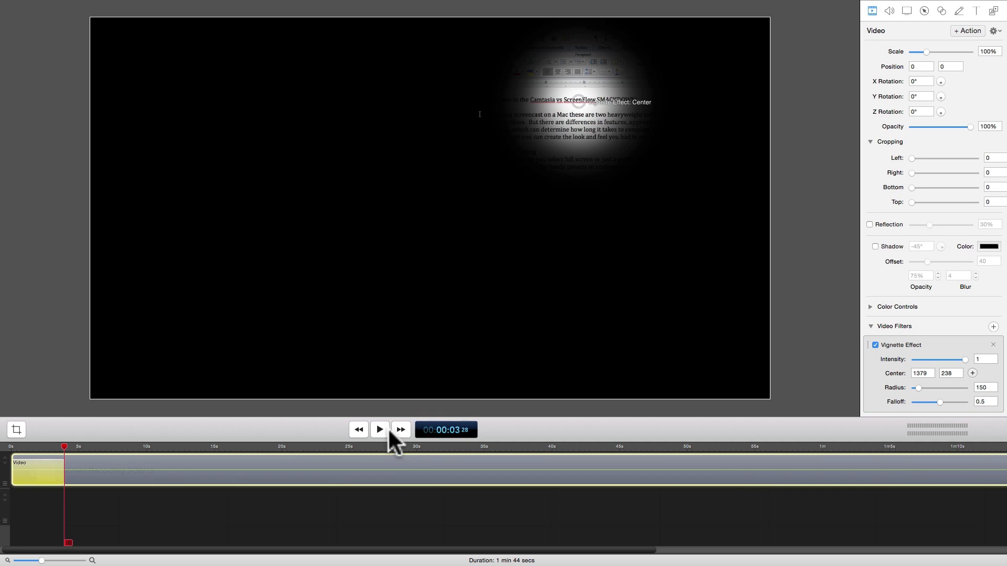
left_click(451, 488)
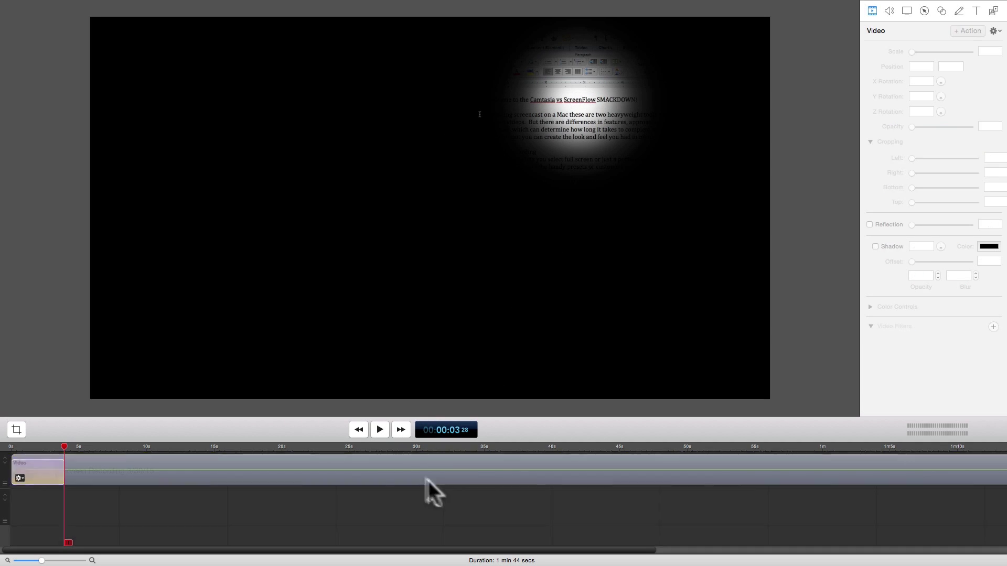
left_click(359, 430)
left_click(374, 428)
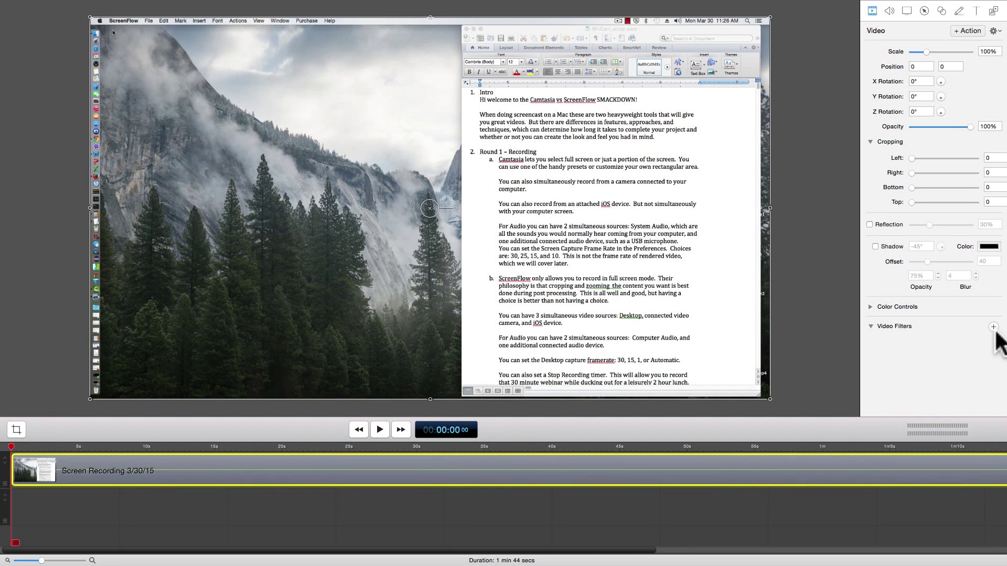
Show ScreenFlow's video filter list and scroll up to the Distortion Effect group
left_click(992, 327)
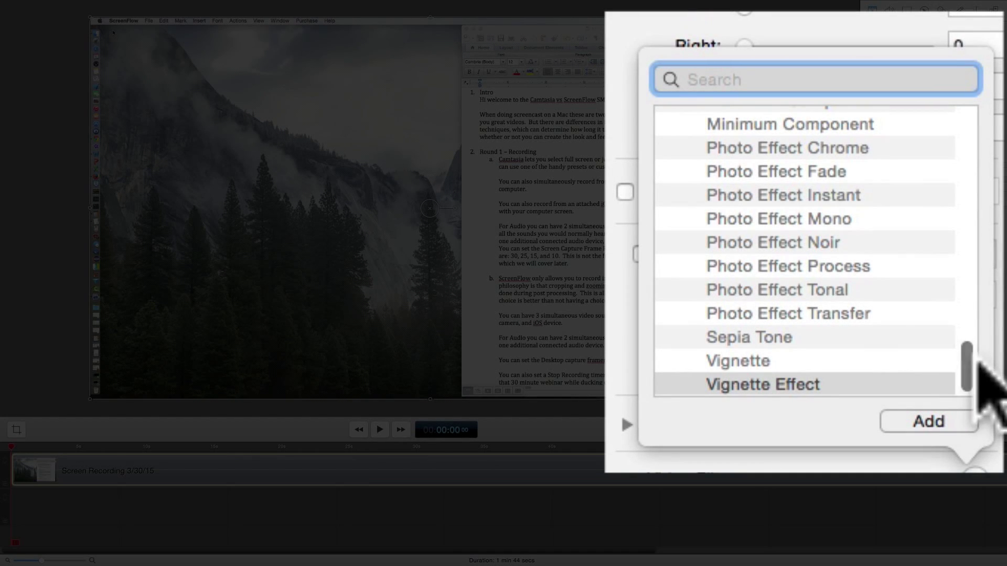
left_click_drag(965, 401, 980, 120)
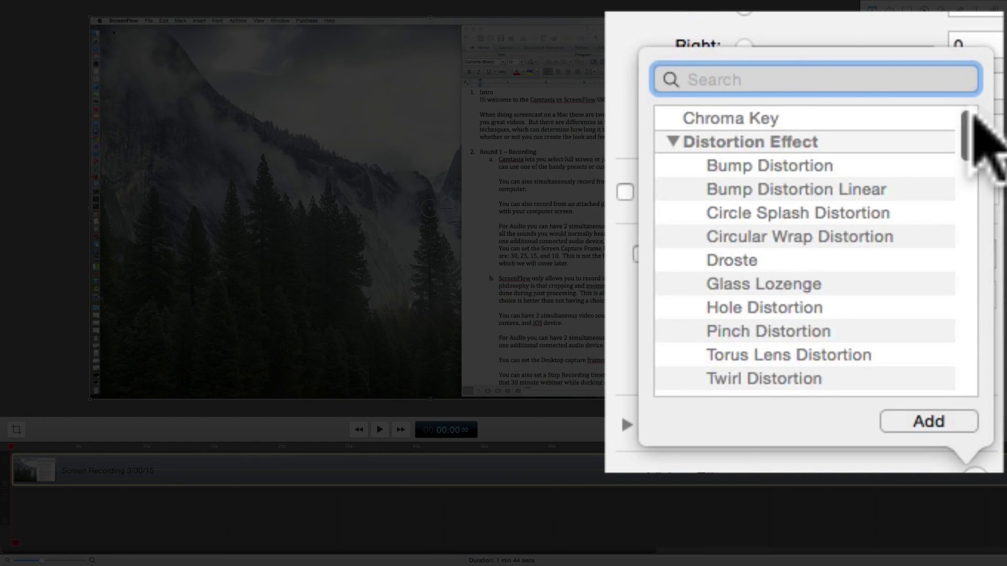